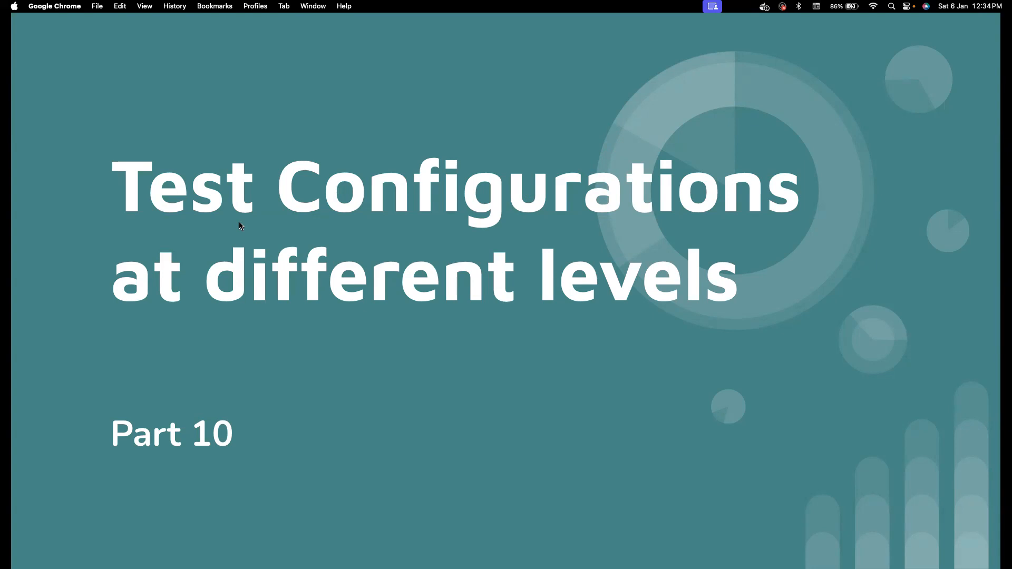
# Switch from the Chrome slideshow to IntelliJ IDEA via the app switcher.
pyautogui.press('super+Tab')
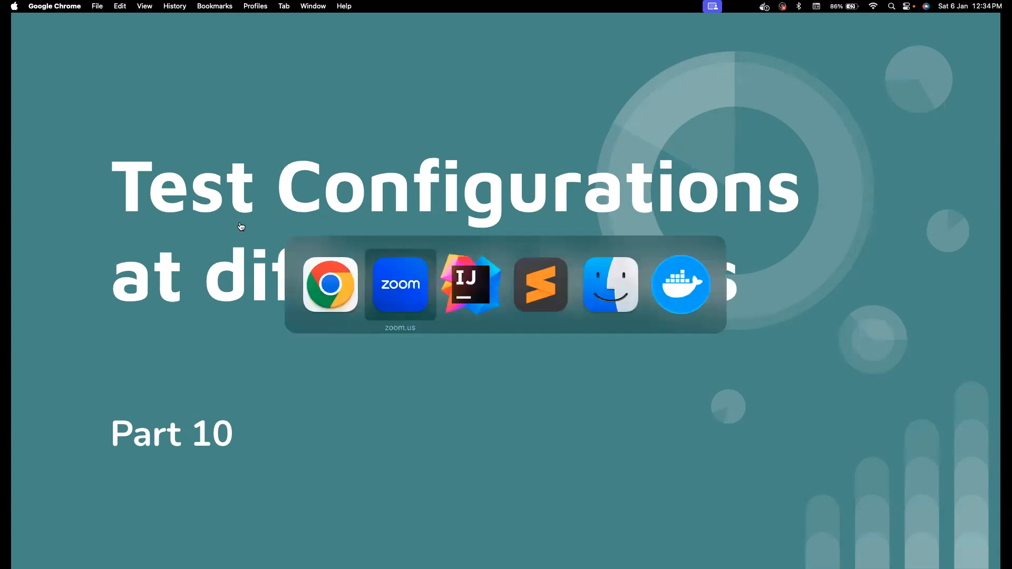
pyautogui.press('super+Tab')
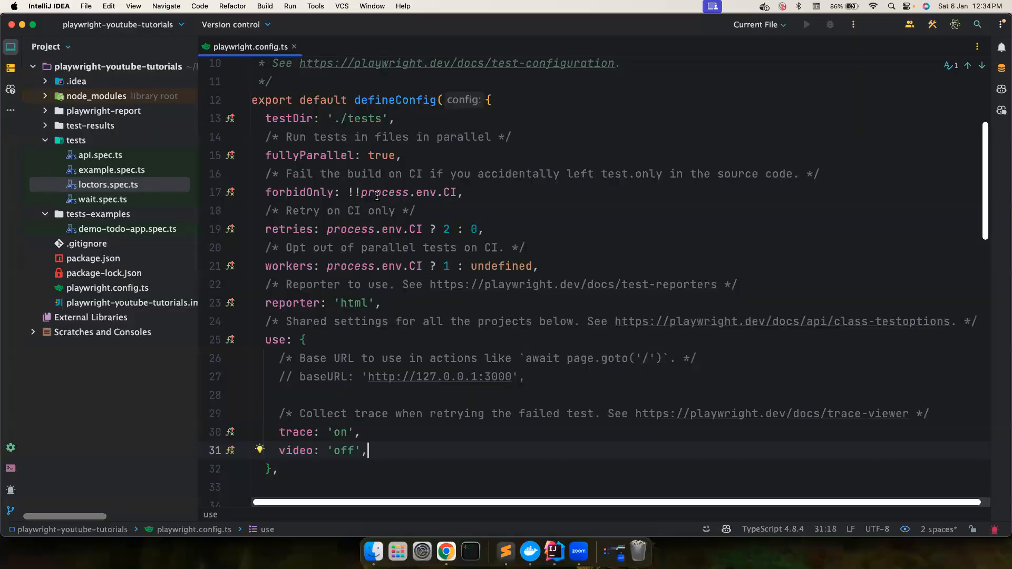
pyautogui.scroll(5, 377, 197)
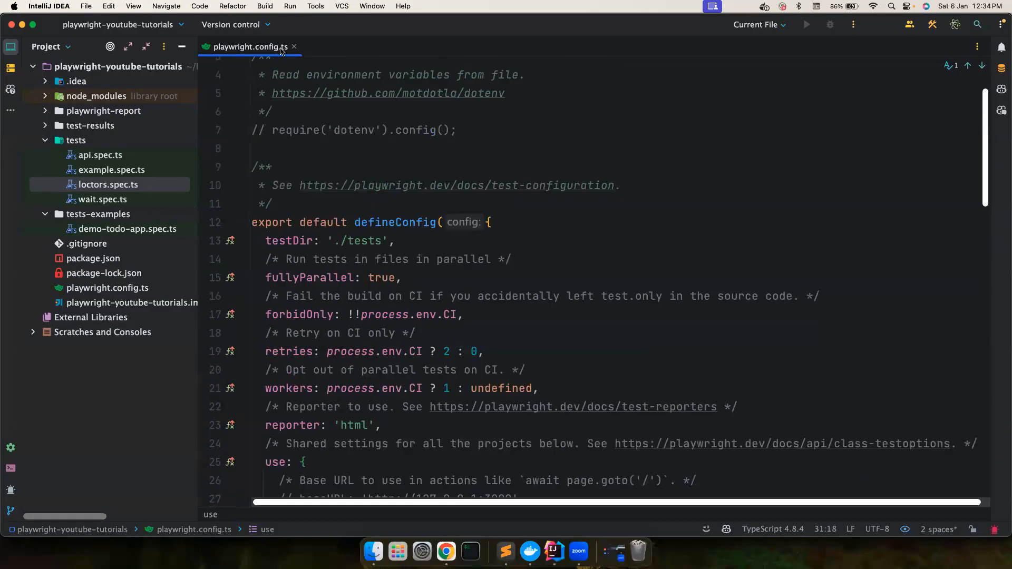
pyautogui.click(111, 288)
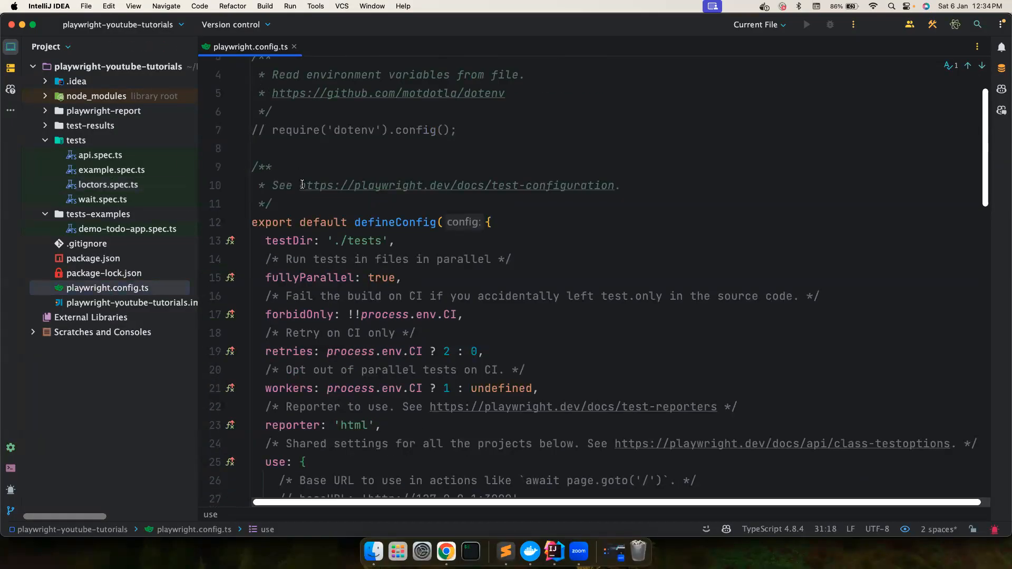
pyautogui.scroll(3, 338, 169)
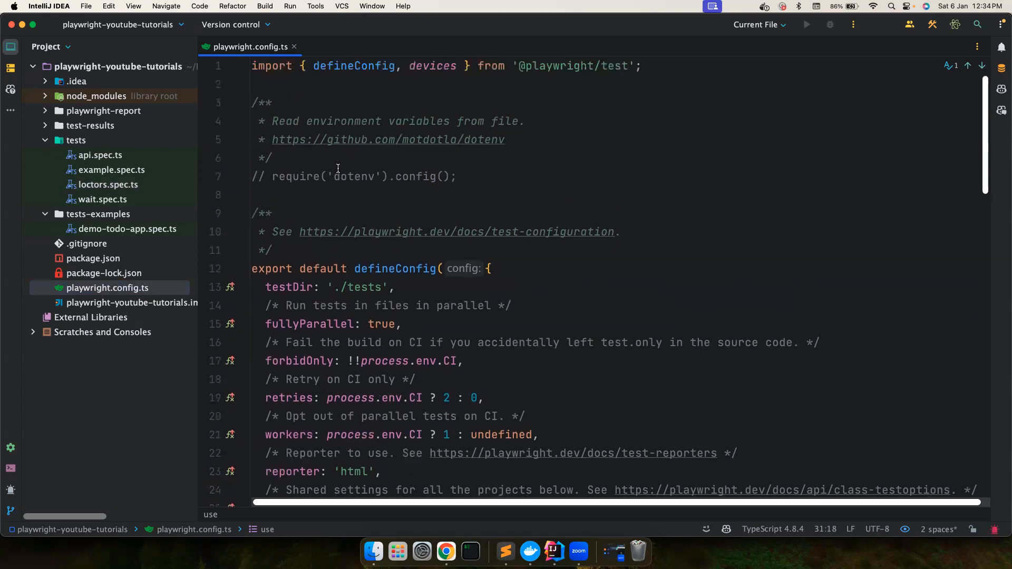
pyautogui.scroll(-5, 338, 168)
pyautogui.scroll(-3, 338, 194)
pyautogui.scroll(-2, 339, 194)
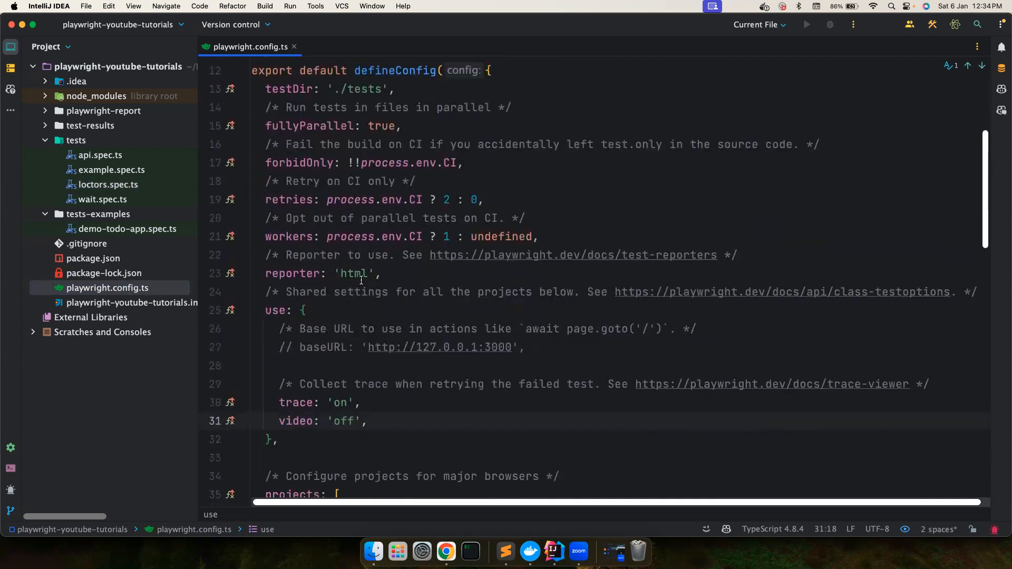
pyautogui.scroll(1, 339, 193)
pyautogui.doubleClick(291, 139)
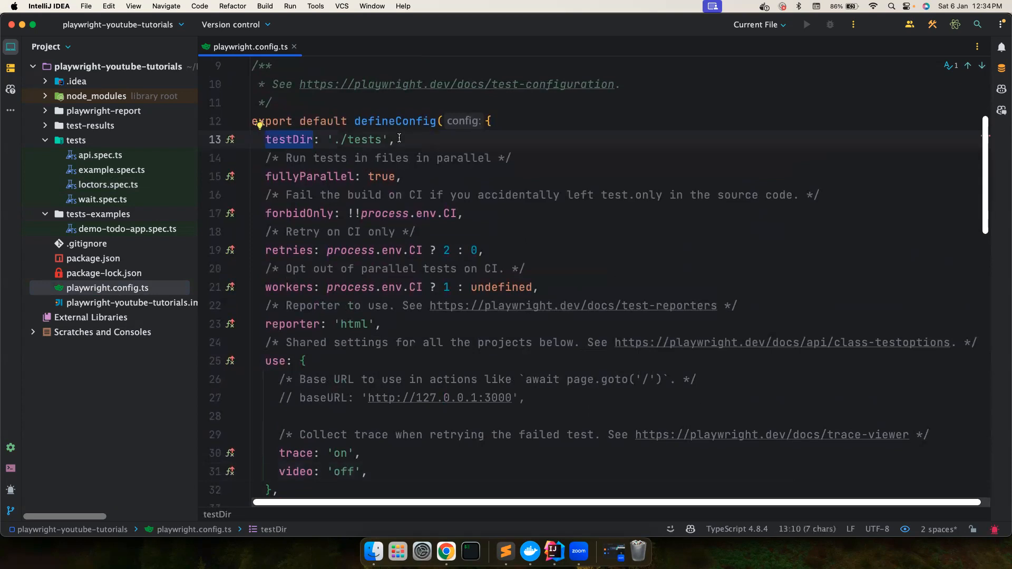
pyautogui.moveTo(514, 158); pyautogui.dragTo(369, 157)
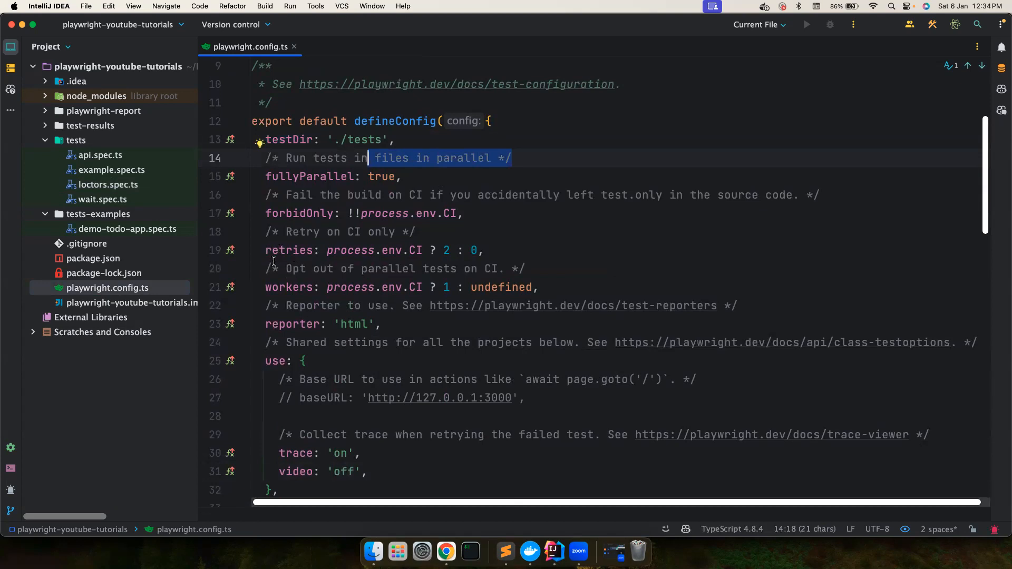
pyautogui.doubleClick(289, 250)
pyautogui.doubleClick(289, 140)
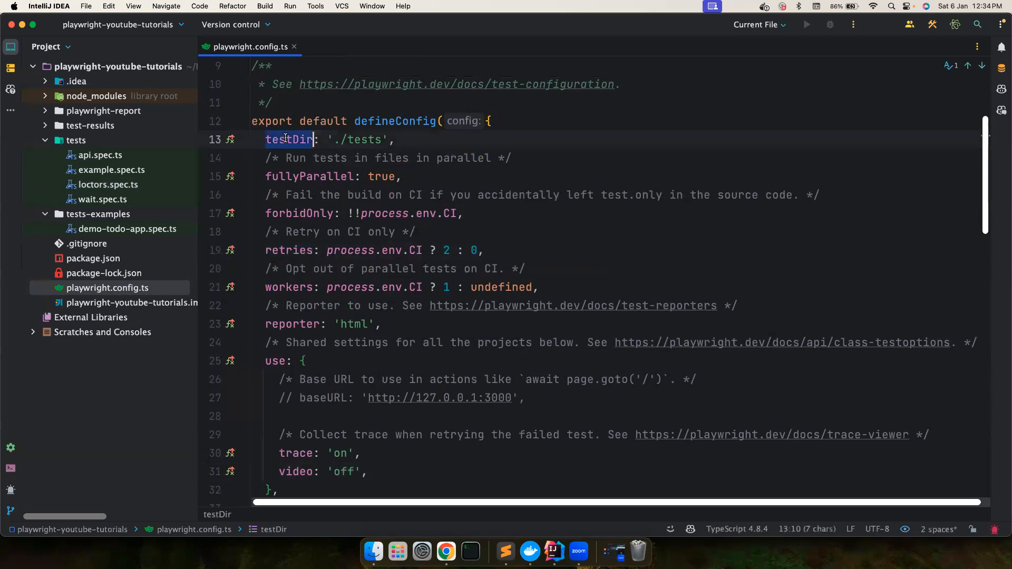
pyautogui.click(333, 139)
pyautogui.moveTo(334, 140); pyautogui.dragTo(385, 139)
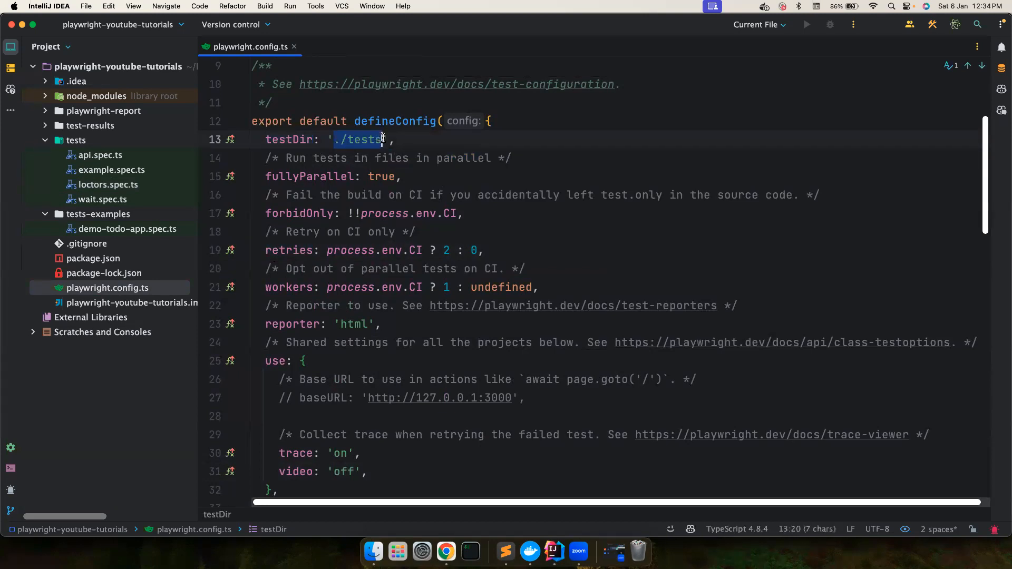
pyautogui.click(291, 175)
pyautogui.doubleClick(291, 176)
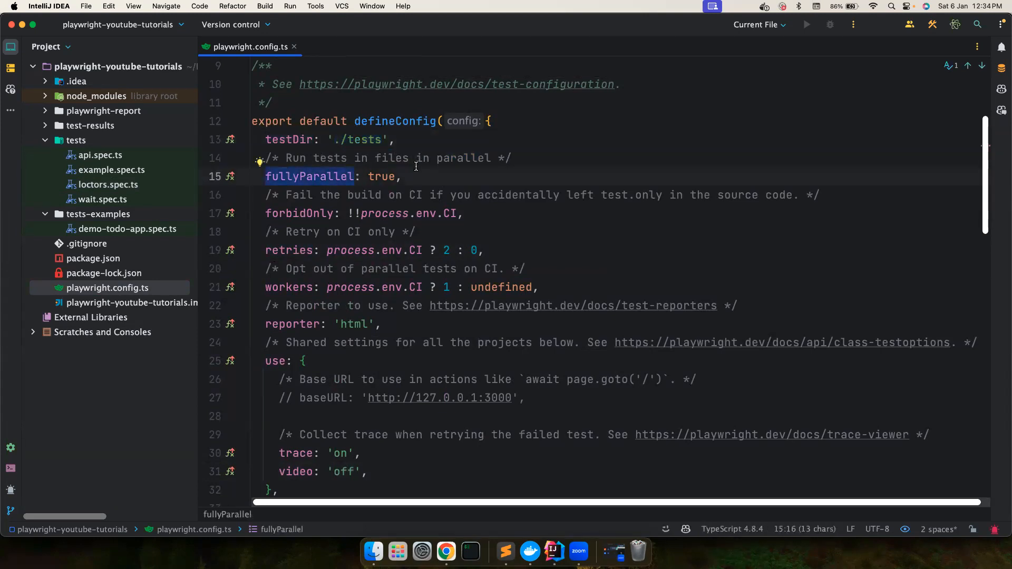
pyautogui.moveTo(286, 157); pyautogui.dragTo(486, 158)
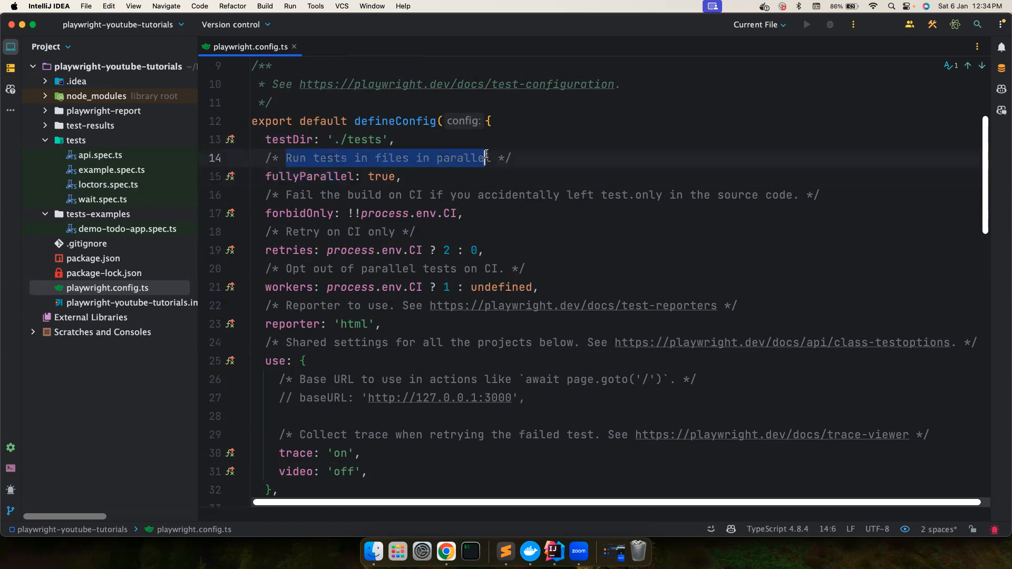
pyautogui.doubleClick(315, 176)
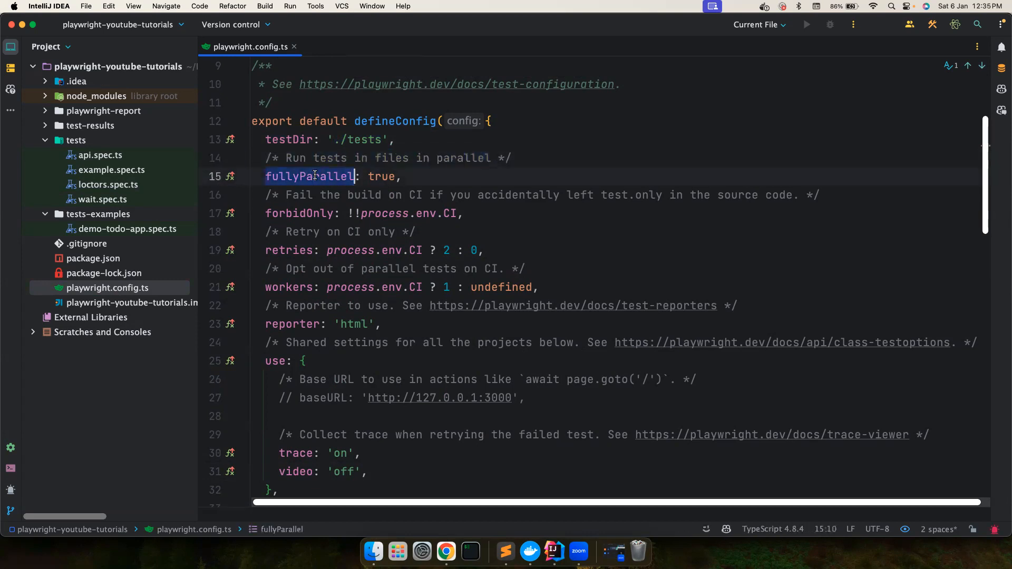
pyautogui.click(375, 177)
pyautogui.doubleClick(375, 176)
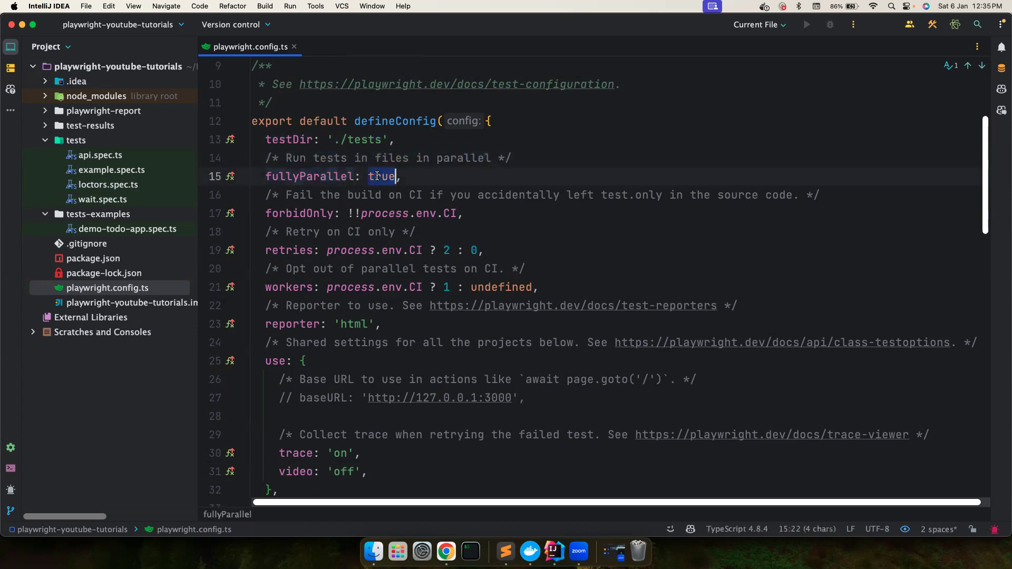
pyautogui.doubleClick(313, 213)
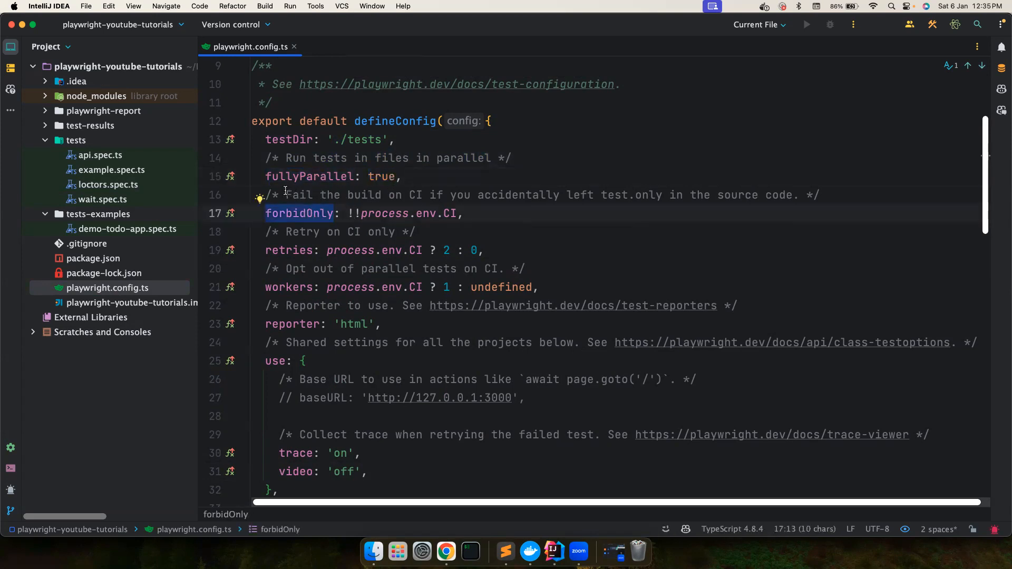
pyautogui.moveTo(286, 195); pyautogui.dragTo(418, 194)
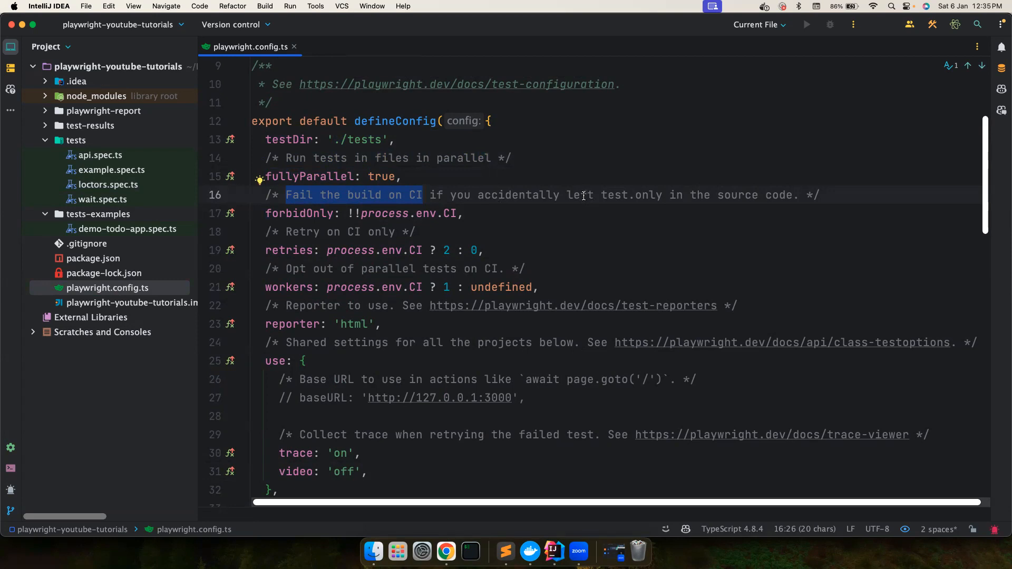
pyautogui.click(608, 194)
pyautogui.doubleClick(608, 195)
pyautogui.doubleClick(647, 194)
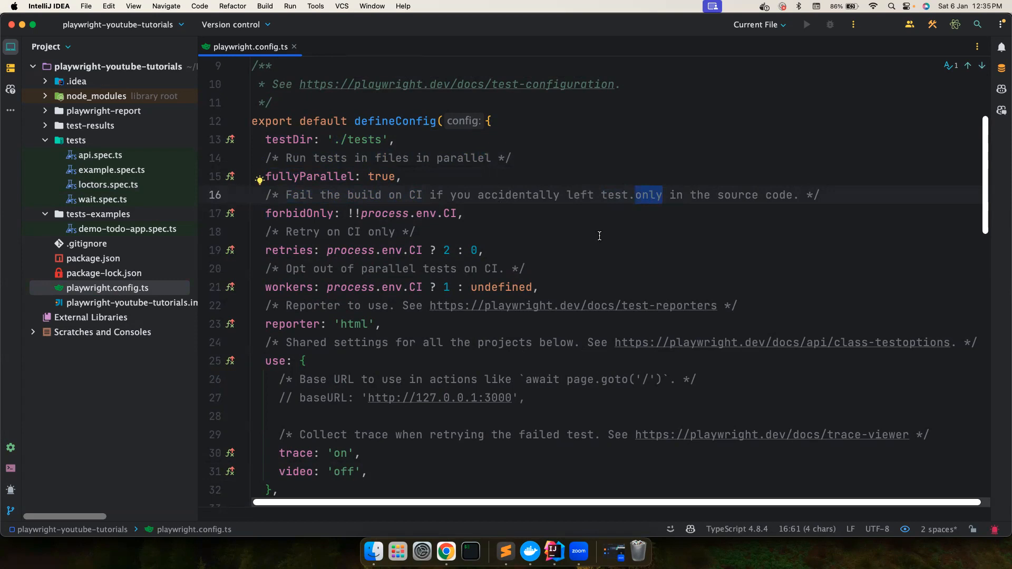
pyautogui.moveTo(465, 214); pyautogui.dragTo(264, 214)
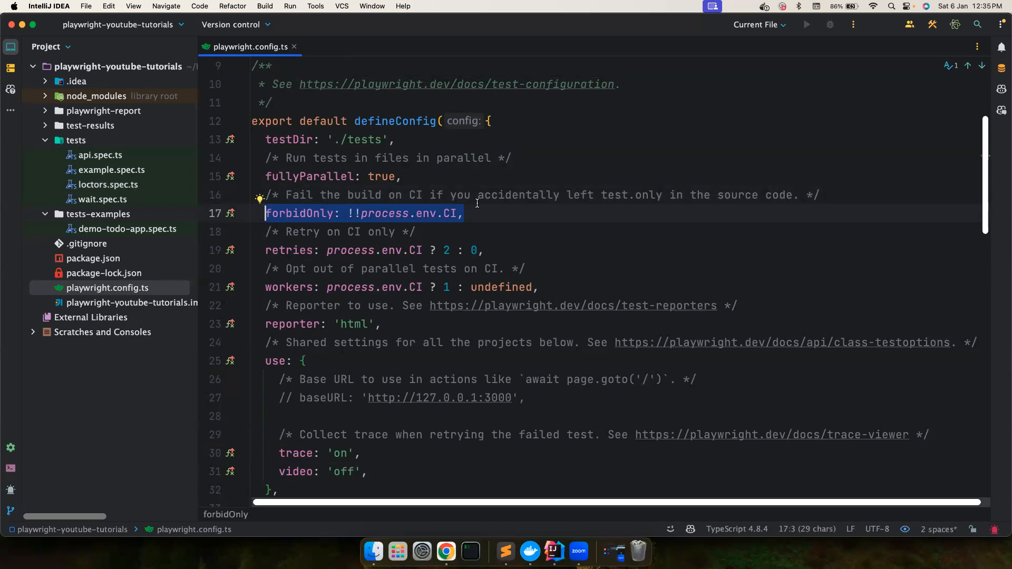
pyautogui.moveTo(599, 194); pyautogui.dragTo(663, 195)
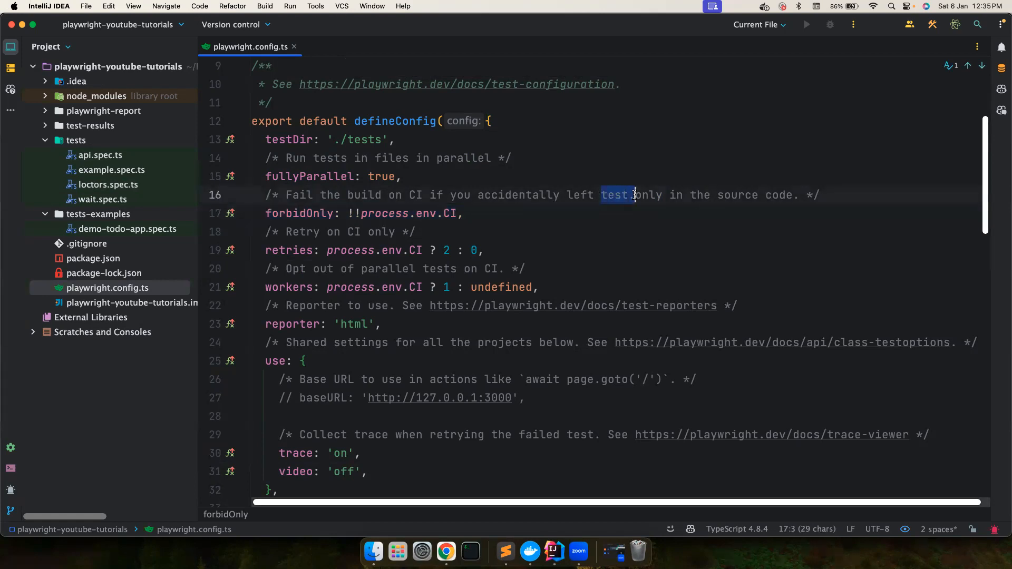
pyautogui.click(478, 212)
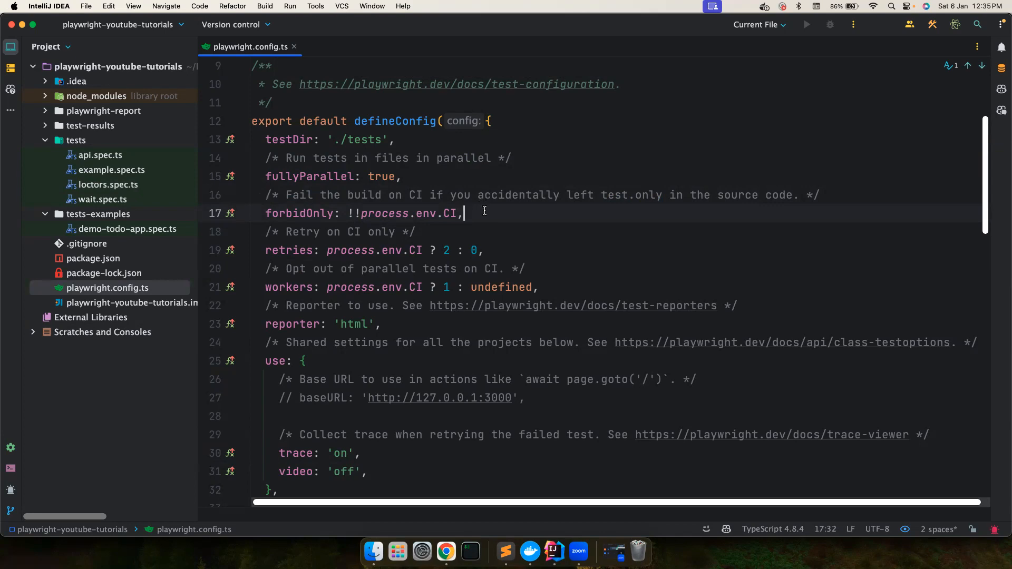
pyautogui.hotkey('shift', 'Home')
pyautogui.scroll(-1, 488, 199)
pyautogui.click(475, 202)
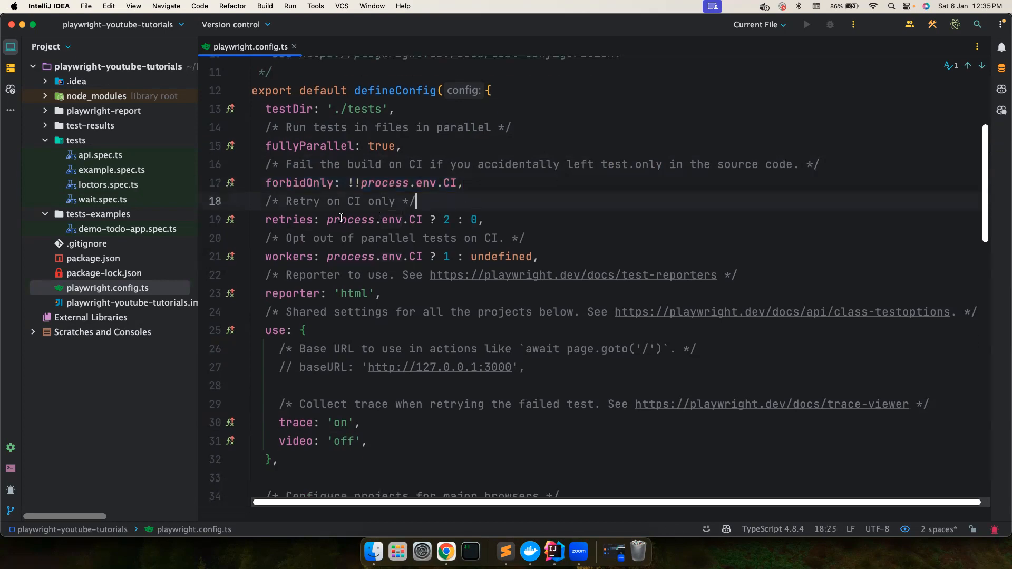
pyautogui.scroll(2, 330, 227)
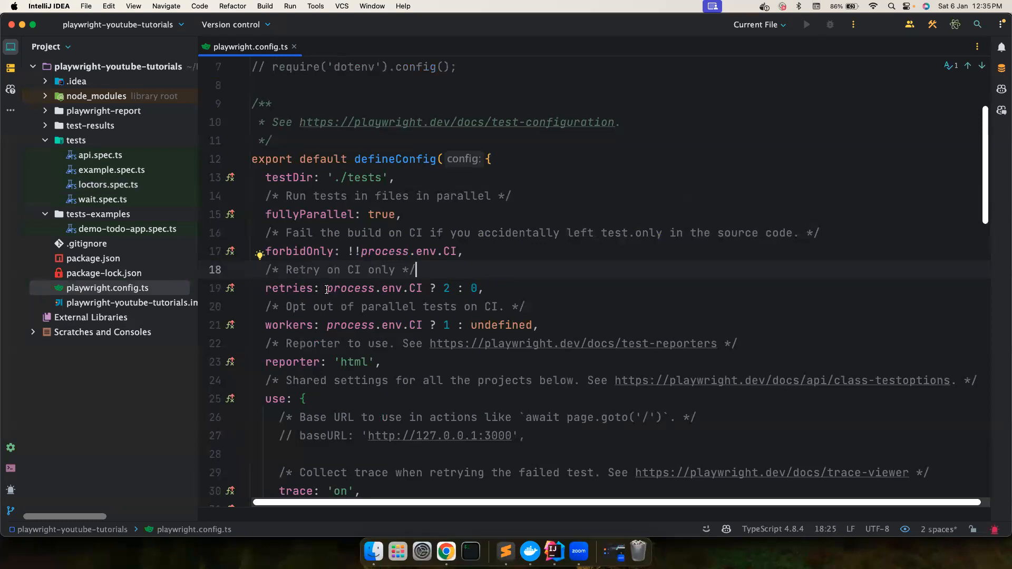
pyautogui.moveTo(326, 288); pyautogui.dragTo(479, 289)
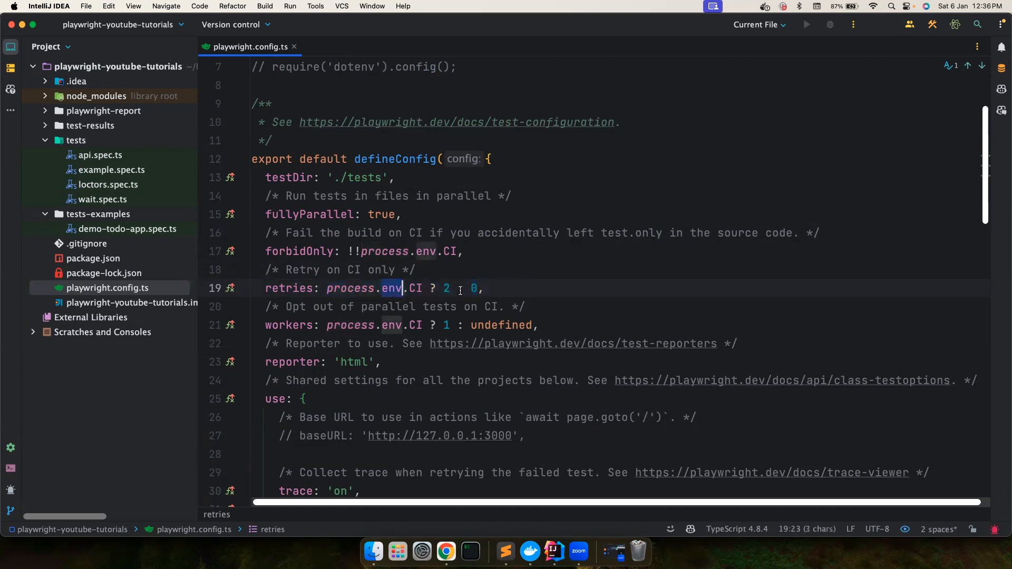
pyautogui.moveTo(424, 288); pyautogui.dragTo(327, 288)
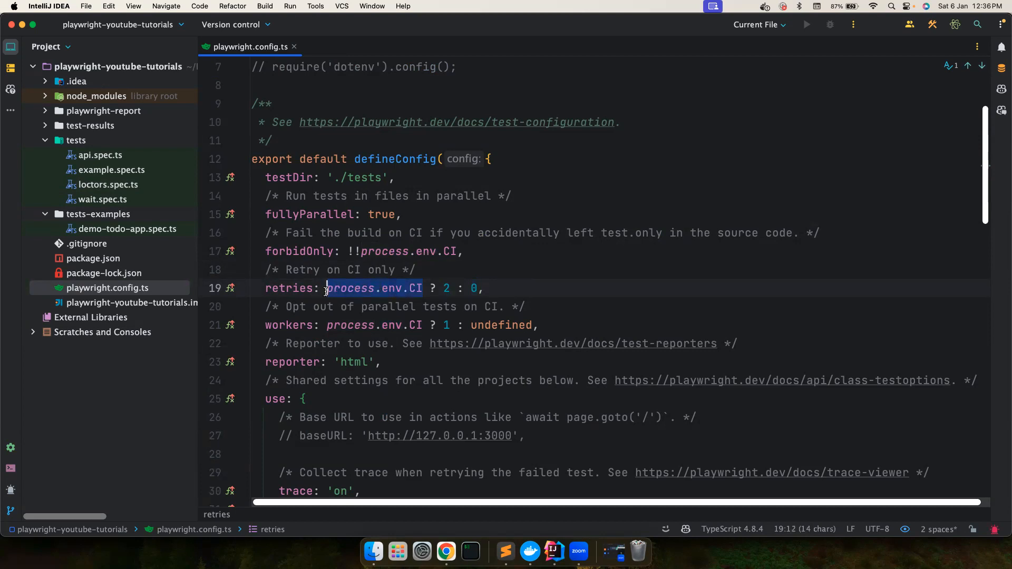
pyautogui.doubleClick(446, 288)
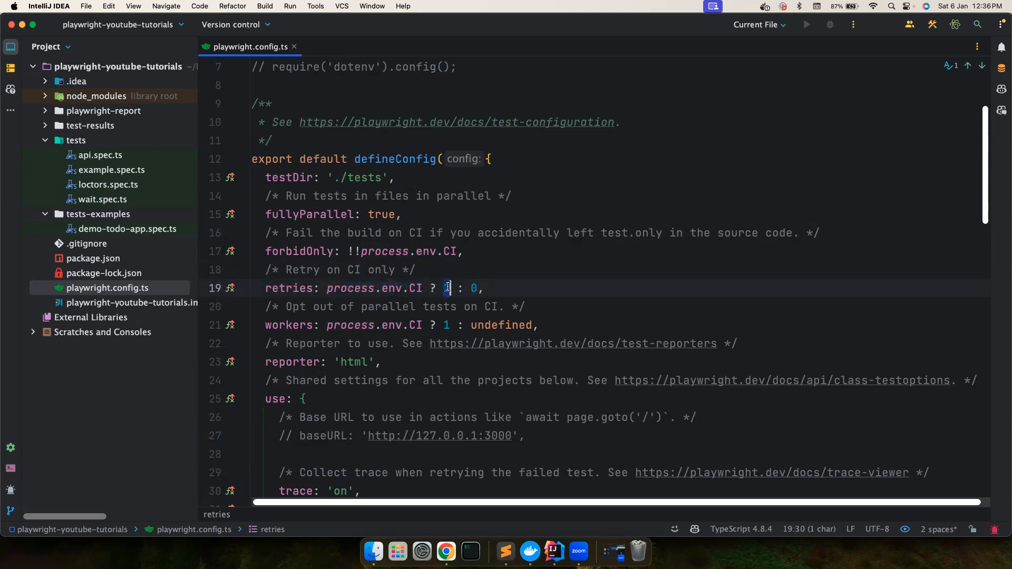
pyautogui.doubleClick(475, 288)
pyautogui.scroll(-1, 459, 286)
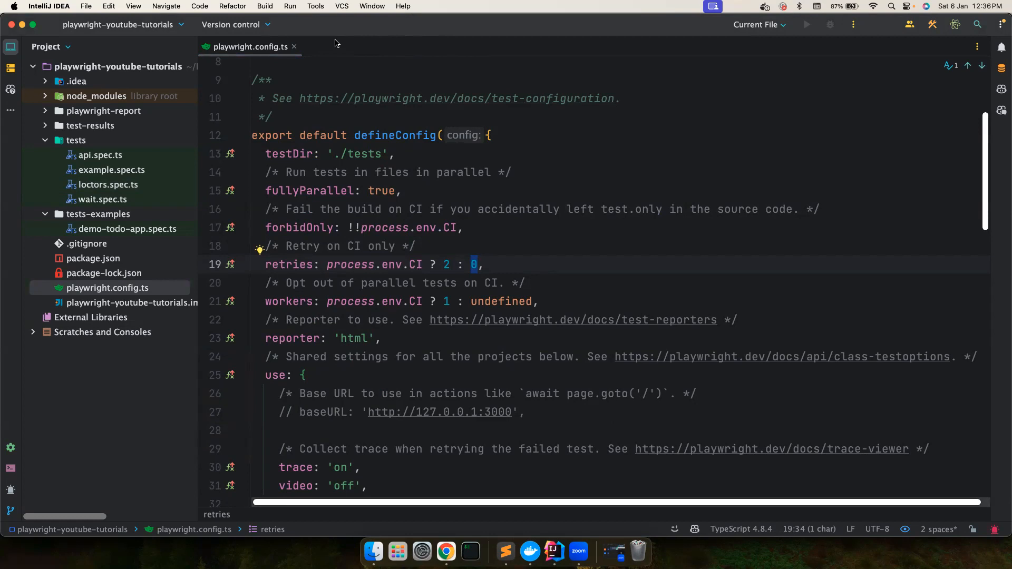
pyautogui.scroll(-1, 388, 272)
pyautogui.click(390, 272)
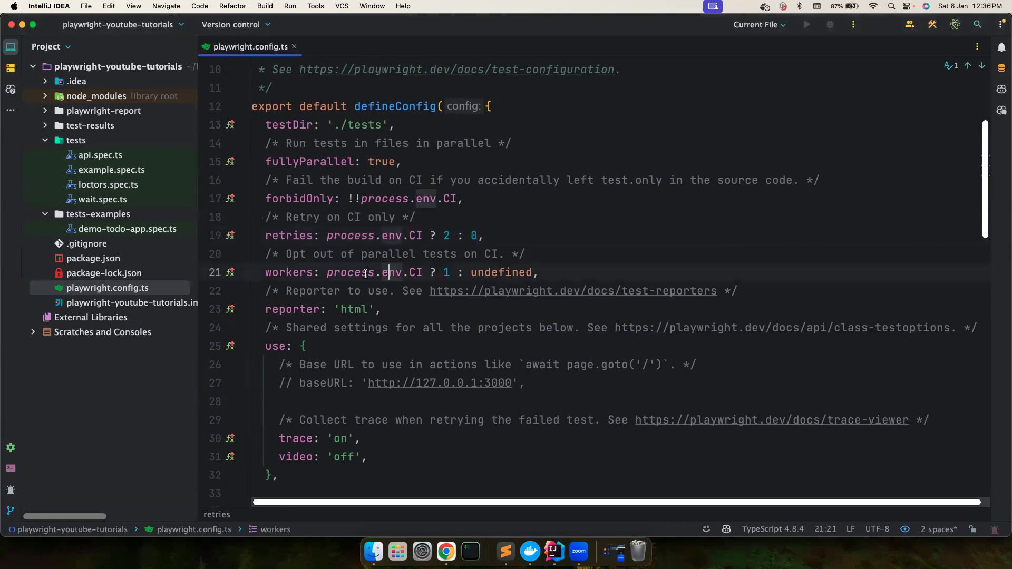
pyautogui.doubleClick(286, 273)
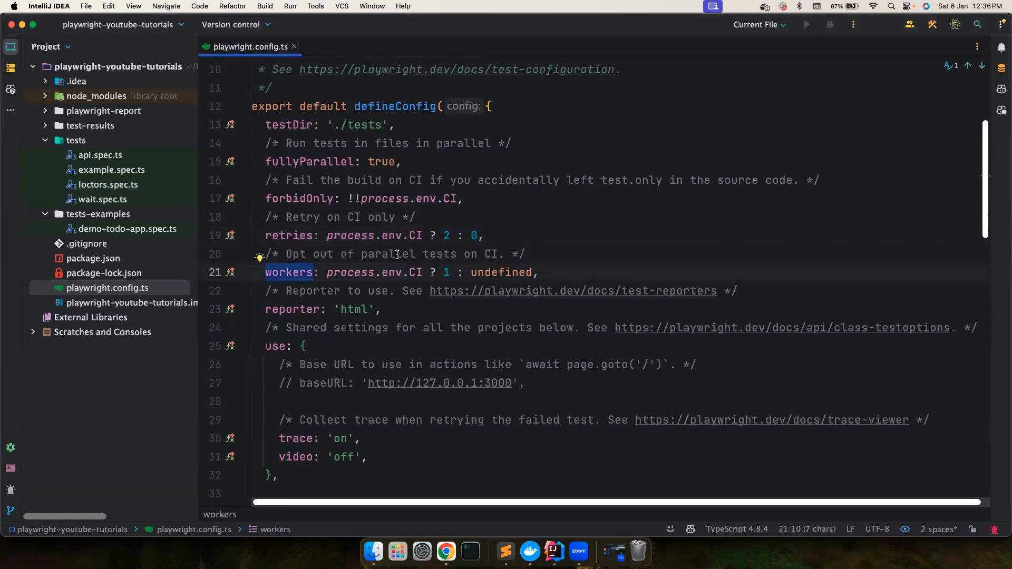
pyautogui.scroll(-1, 397, 255)
pyautogui.doubleClick(415, 249)
pyautogui.doubleClick(498, 249)
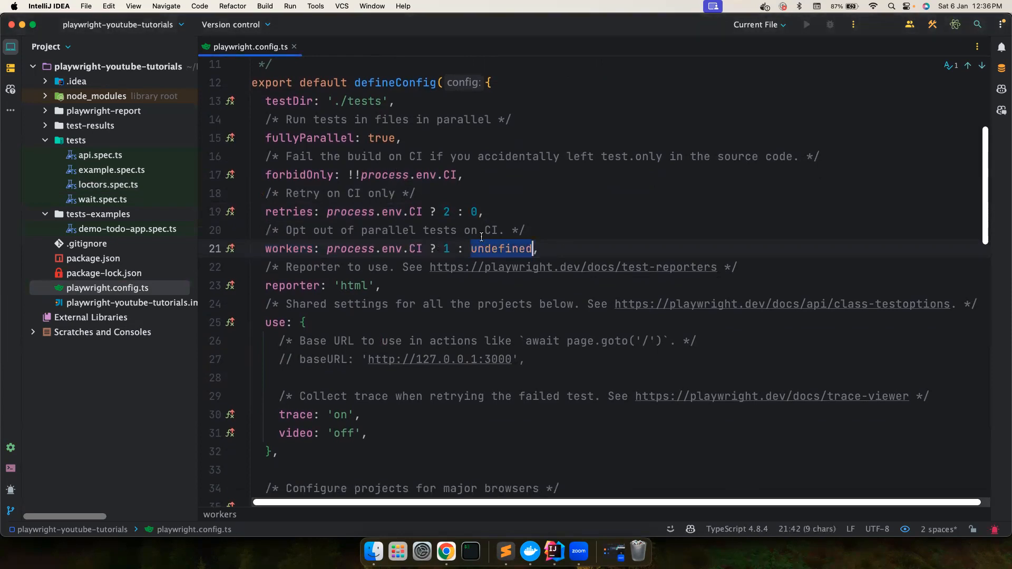
pyautogui.click(483, 248)
pyautogui.doubleClick(484, 249)
pyautogui.scroll(-1, 356, 273)
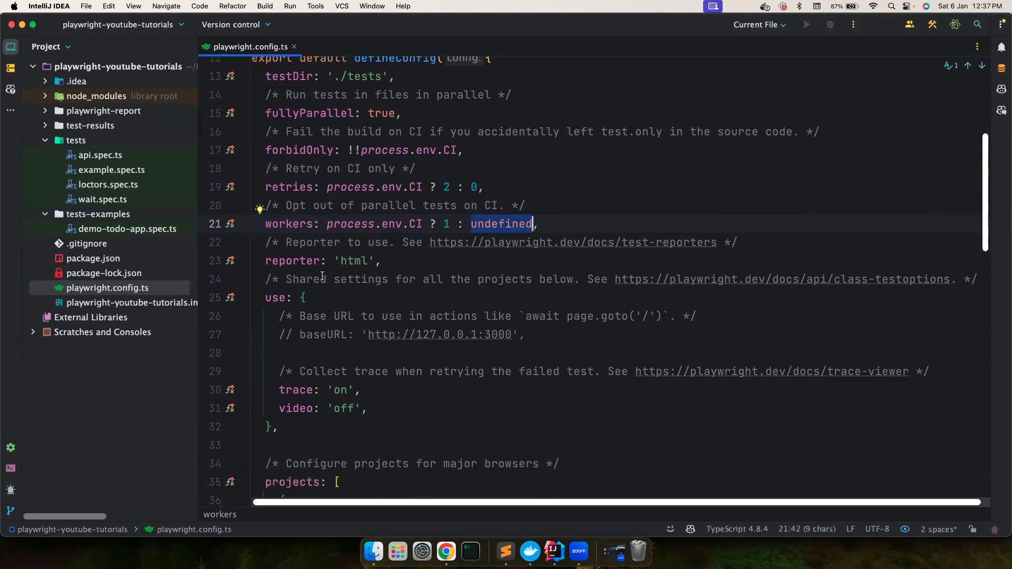
pyautogui.doubleClick(294, 262)
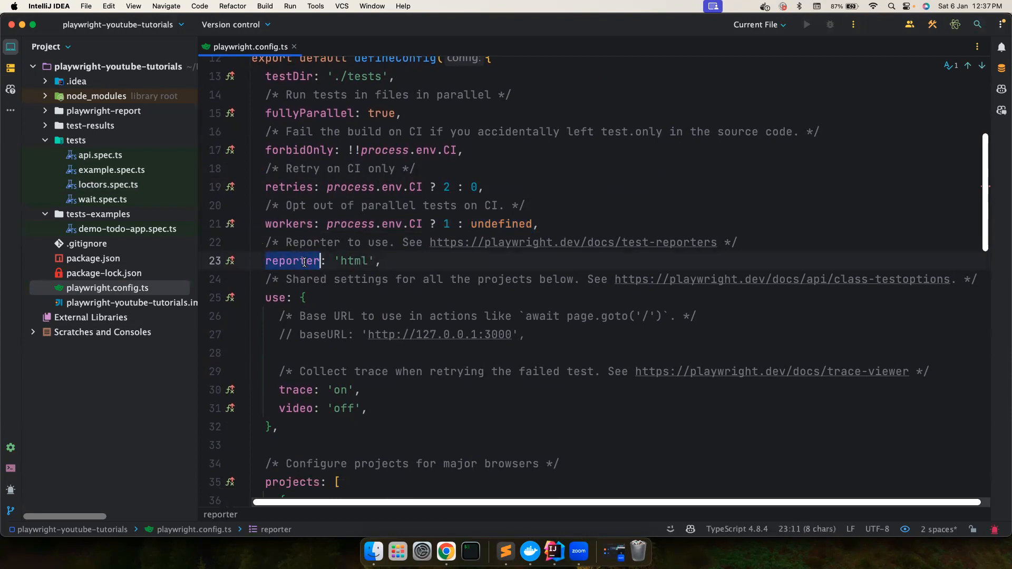
pyautogui.doubleClick(355, 261)
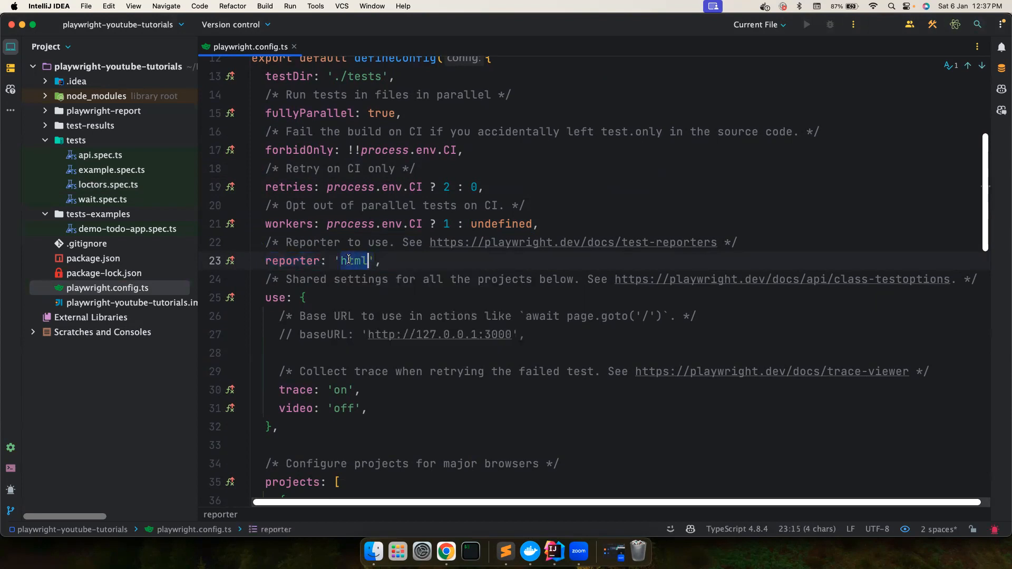
pyautogui.press('BackSpace')
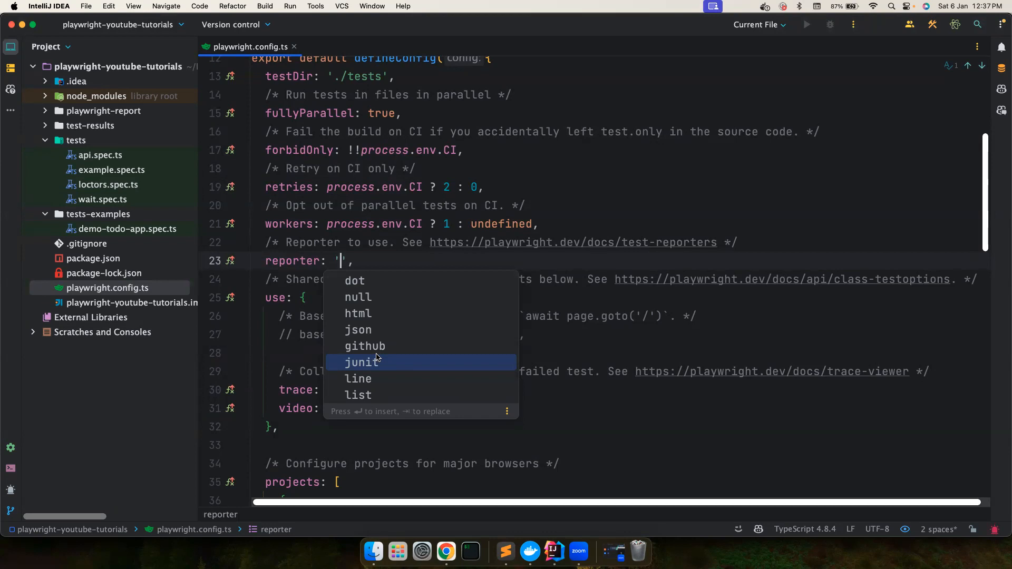
pyautogui.click(358, 313)
pyautogui.scroll(-3, 359, 306)
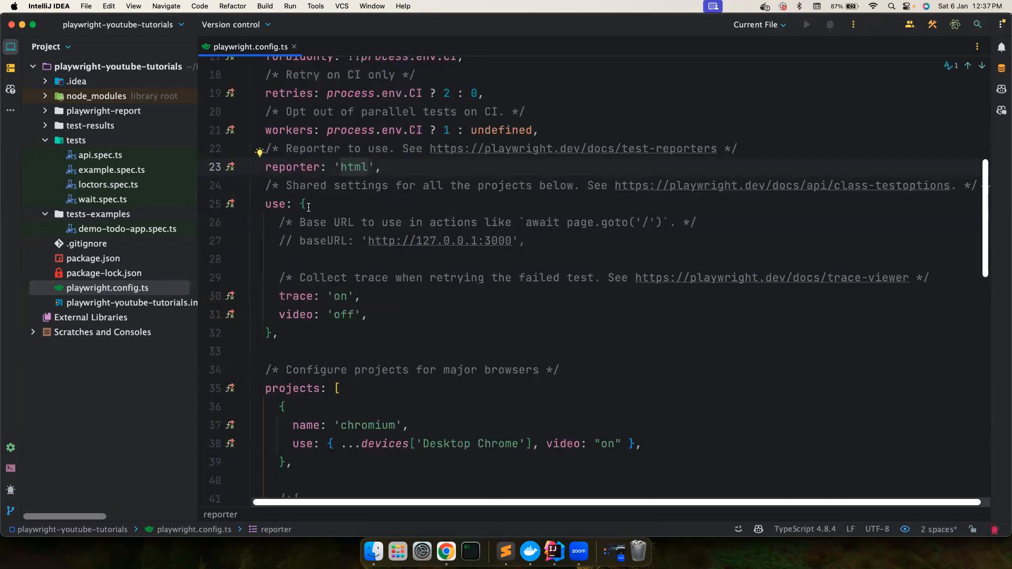
# Explore the trace option's values, trying 'retain-on-failure' before leaving trace as 'on'.
pyautogui.doubleClick(279, 204)
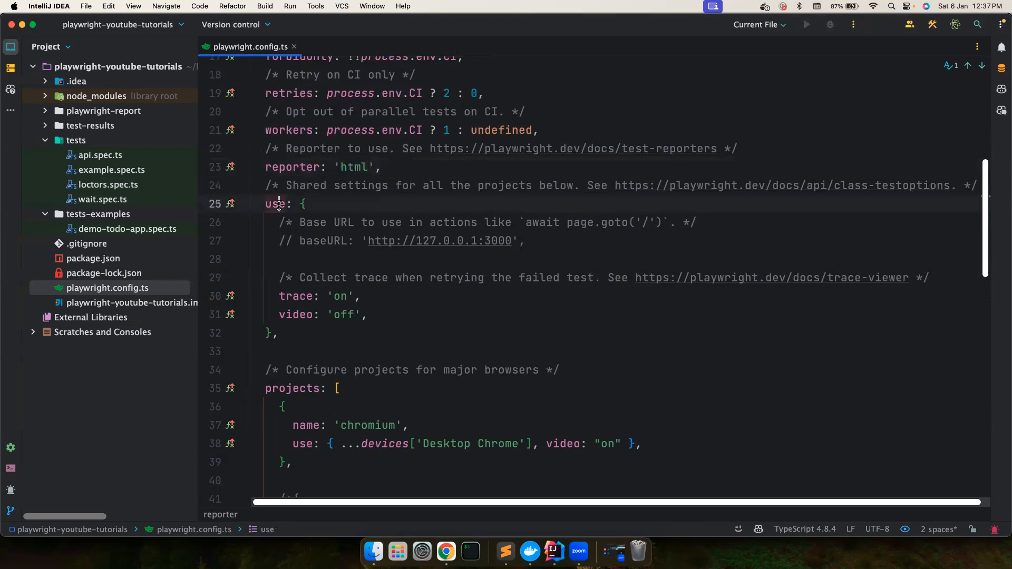
pyautogui.doubleClick(297, 296)
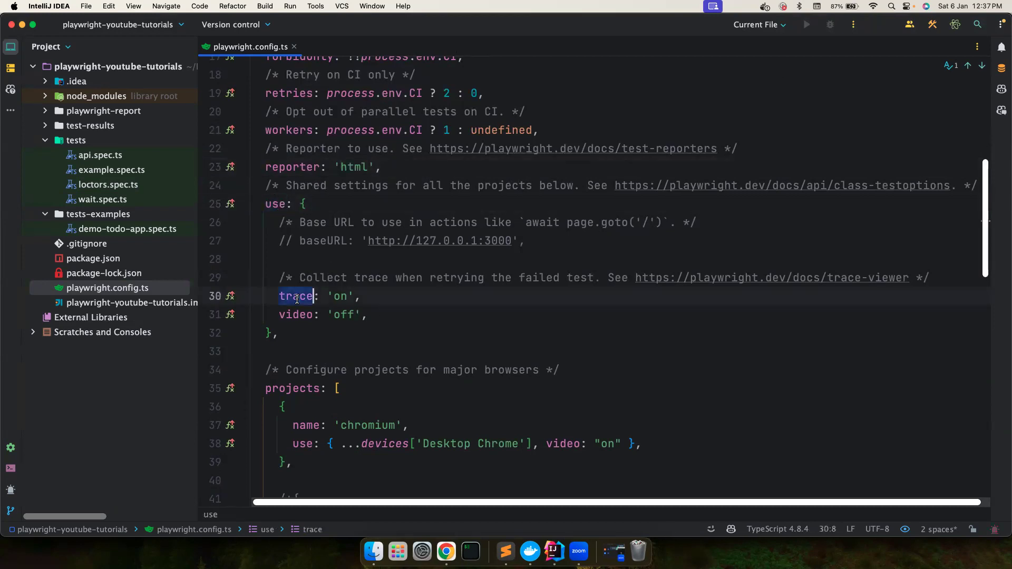
pyautogui.doubleClick(340, 295)
pyautogui.press('BackSpace')
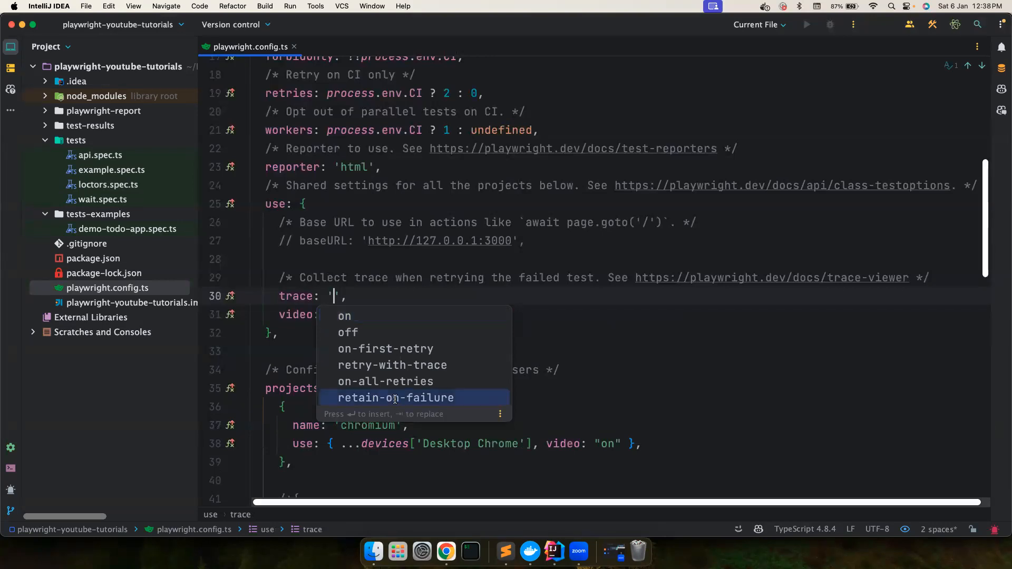
pyautogui.doubleClick(347, 399)
pyautogui.moveTo(452, 296); pyautogui.dragTo(333, 296)
pyautogui.write('on')
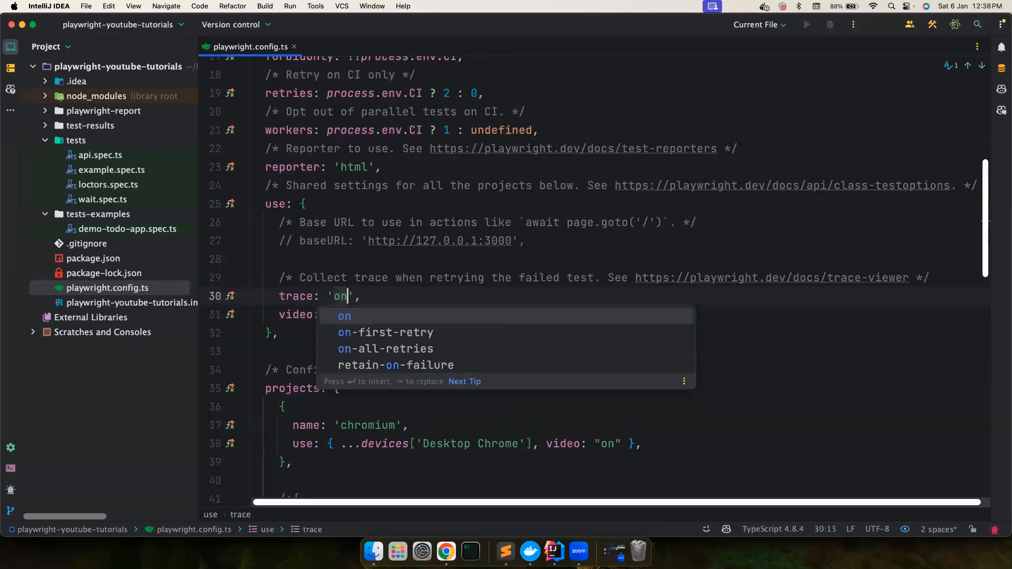
pyautogui.press('End')
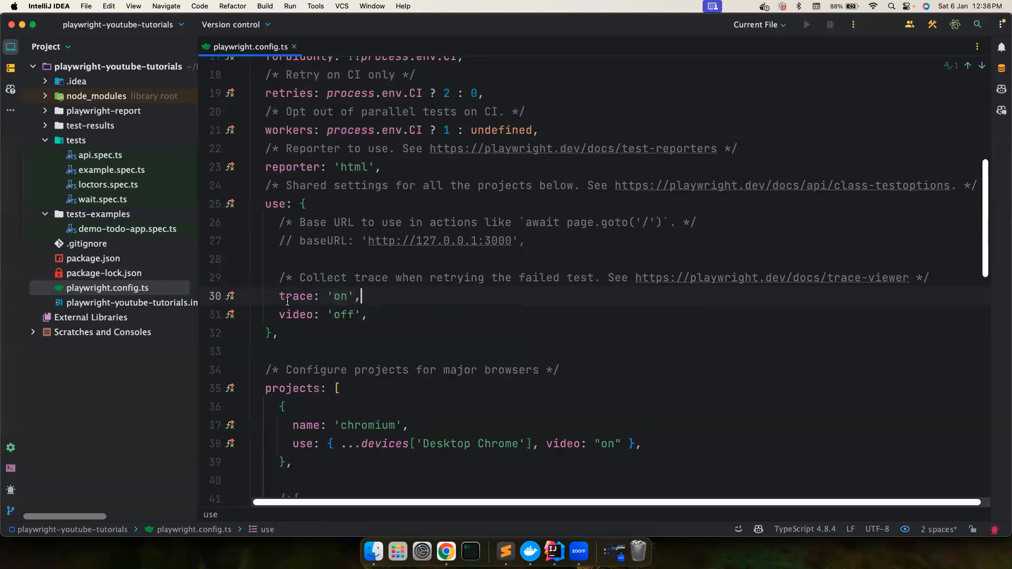
pyautogui.doubleClick(287, 296)
pyautogui.doubleClick(340, 296)
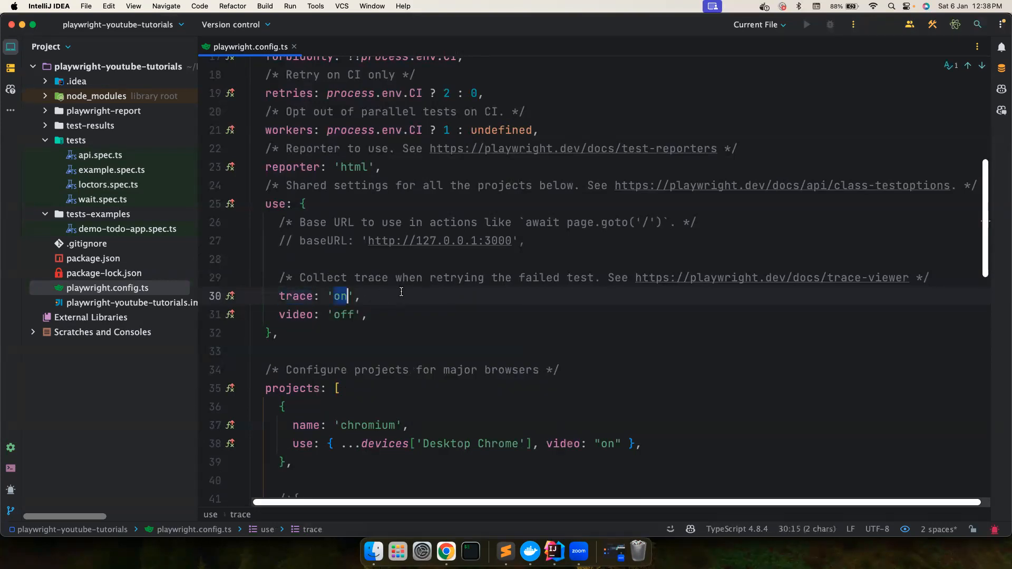
# Set the shared video option to process.env.CI ? 'retain-on-failure' : 'off'.
pyautogui.doubleClick(292, 313)
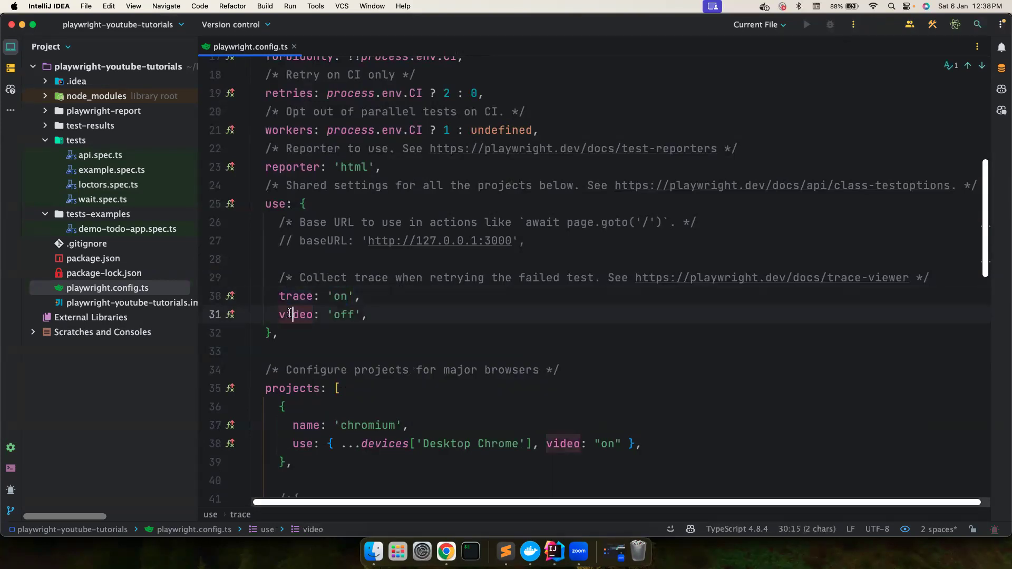
pyautogui.doubleClick(344, 314)
pyautogui.press('BackSpace')
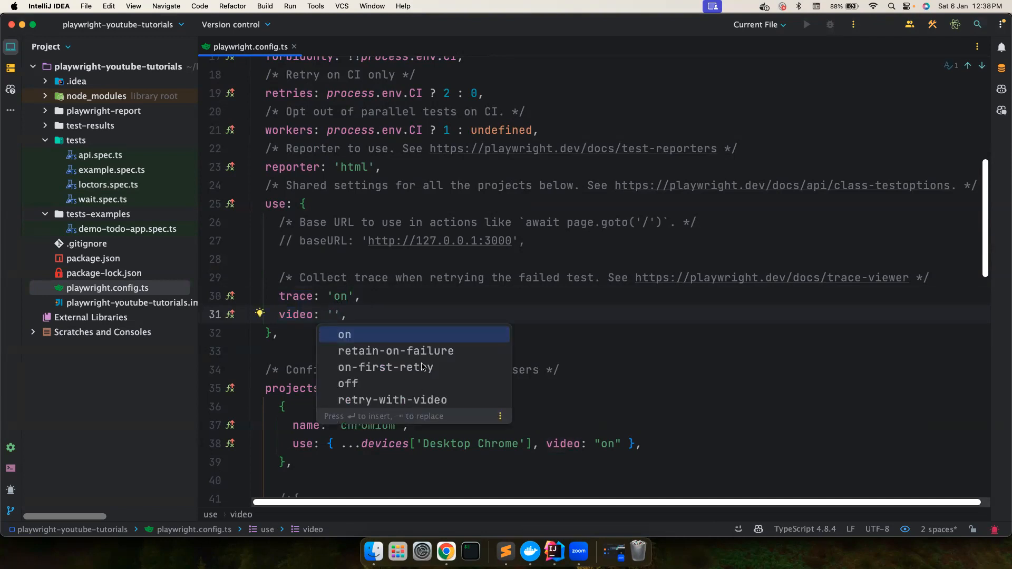
pyautogui.press('Down')
pyautogui.press('Return')
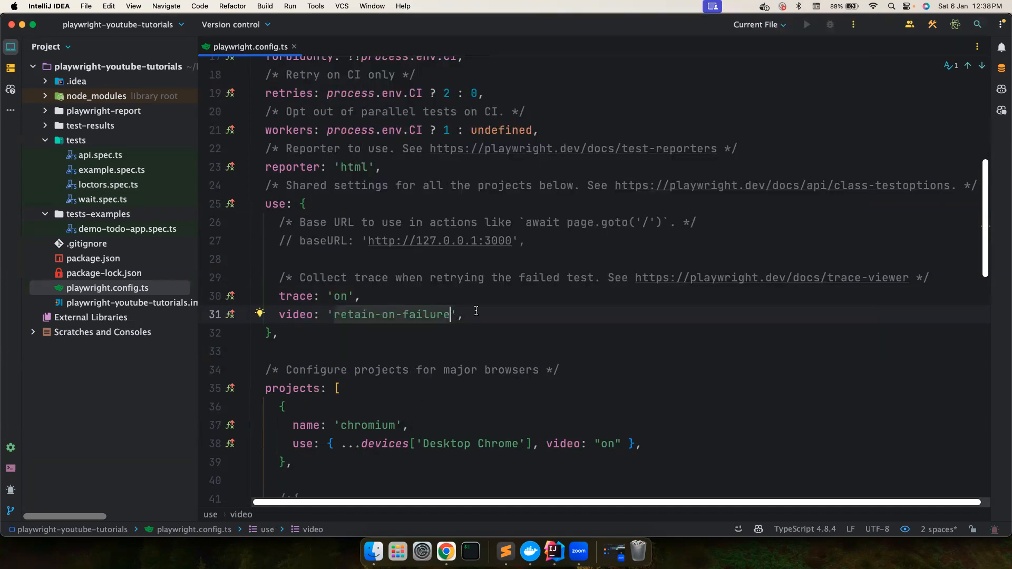
pyautogui.scroll(-2, 475, 311)
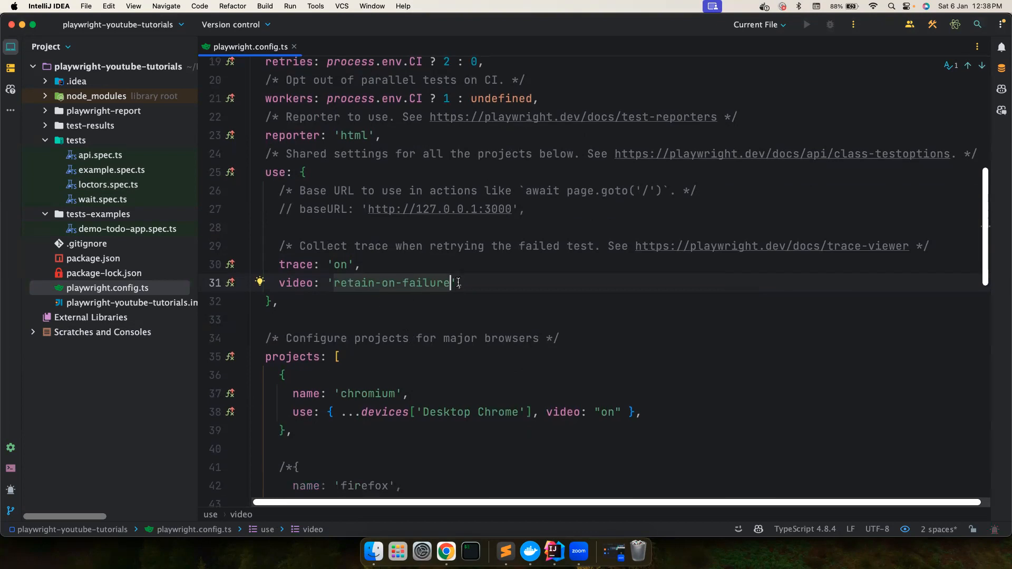
pyautogui.scroll(-2, 451, 283)
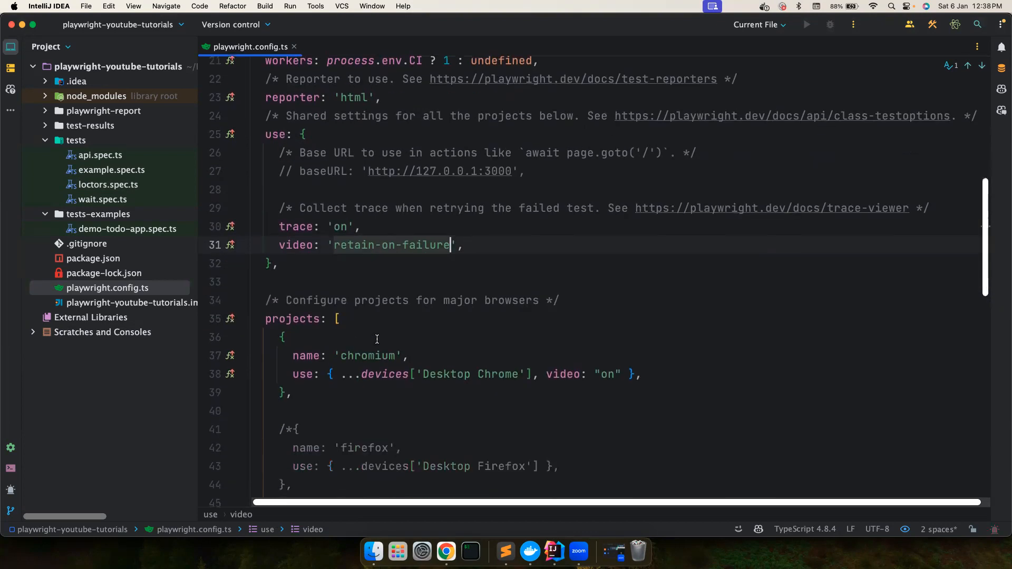
pyautogui.moveTo(456, 245); pyautogui.dragTo(327, 245)
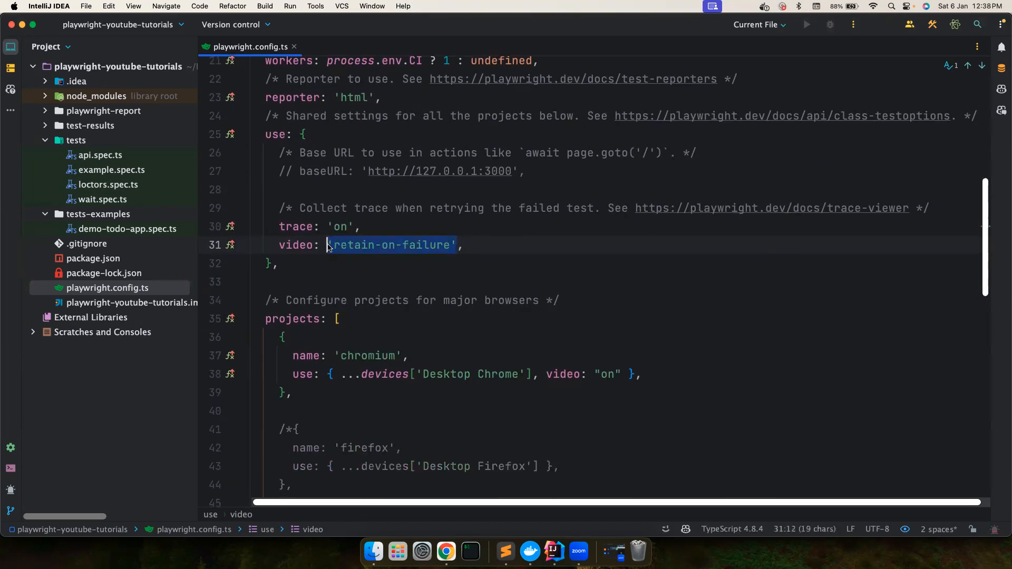
pyautogui.write('process.env.C')
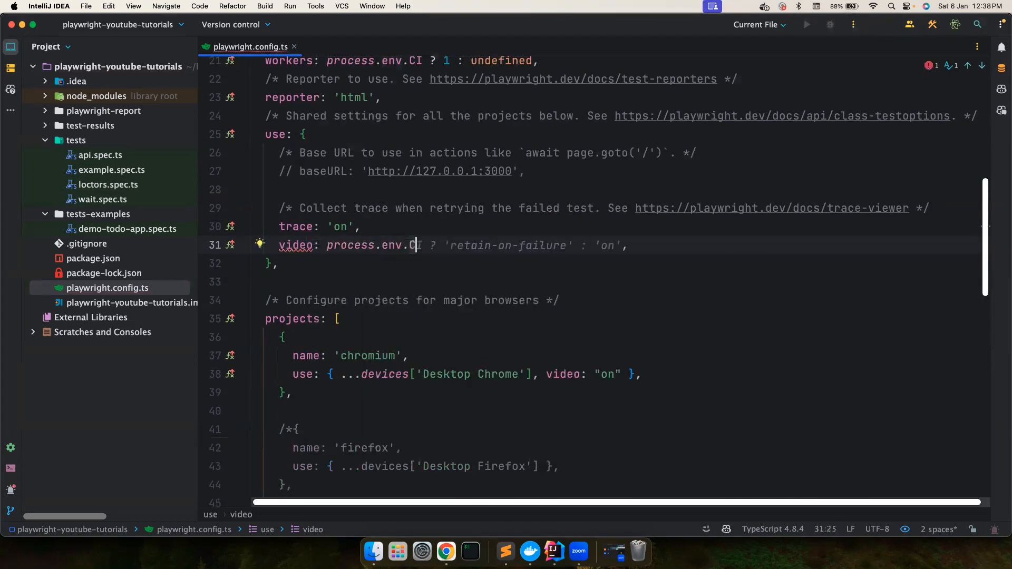
pyautogui.write('I')
pyautogui.press('Tab')
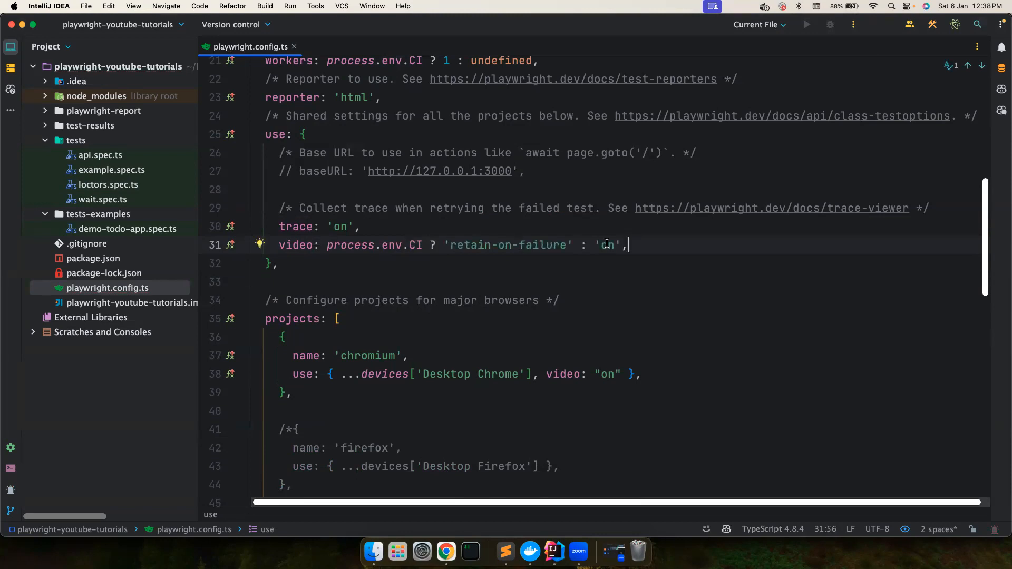
pyautogui.doubleClick(607, 245)
pyautogui.write('off')
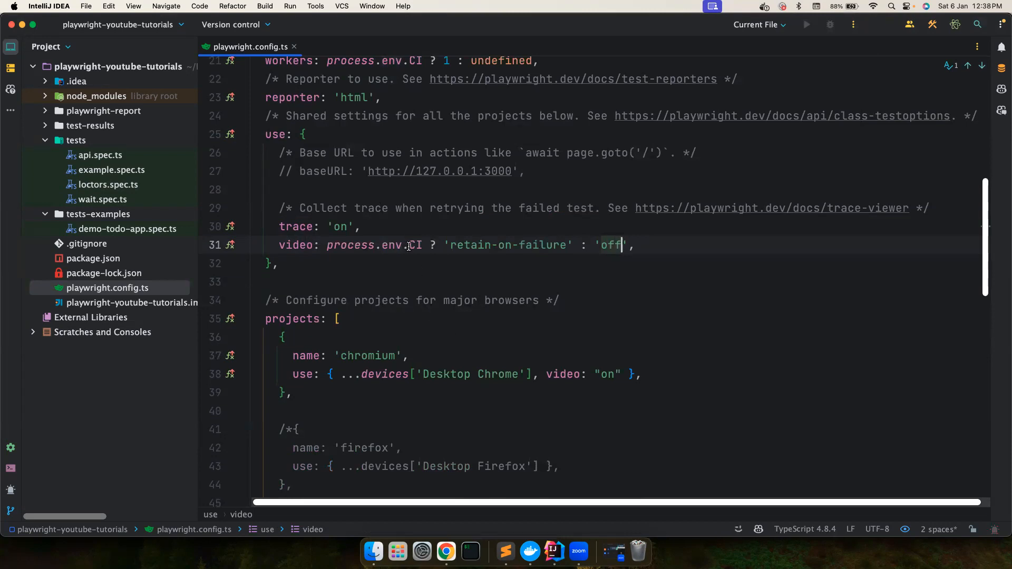
# Add a shared geolocation setting with Rome's coordinates below the video option.
pyautogui.click(665, 244)
pyautogui.press('Return')
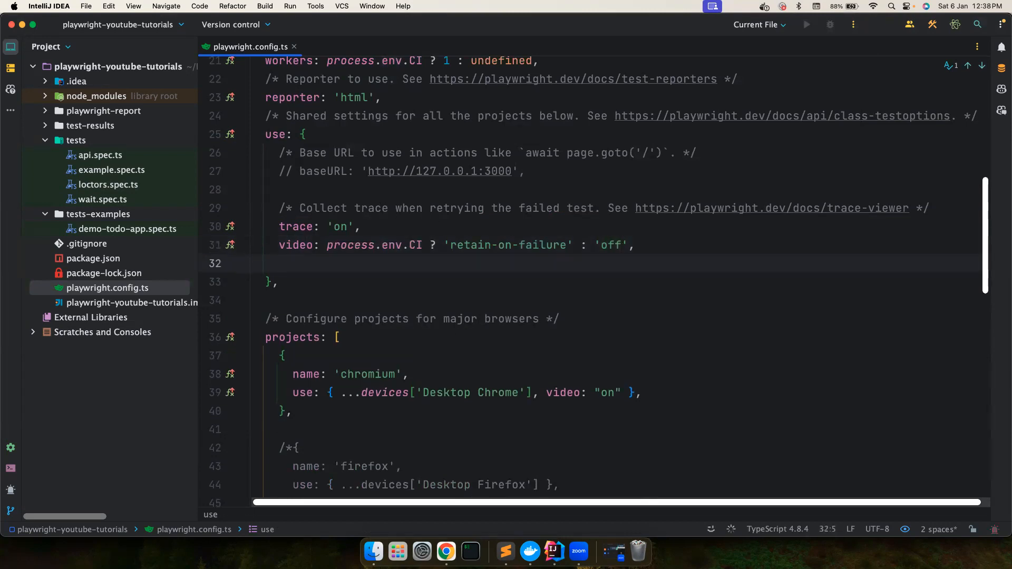
pyautogui.hotkey('ctrl', 'space')
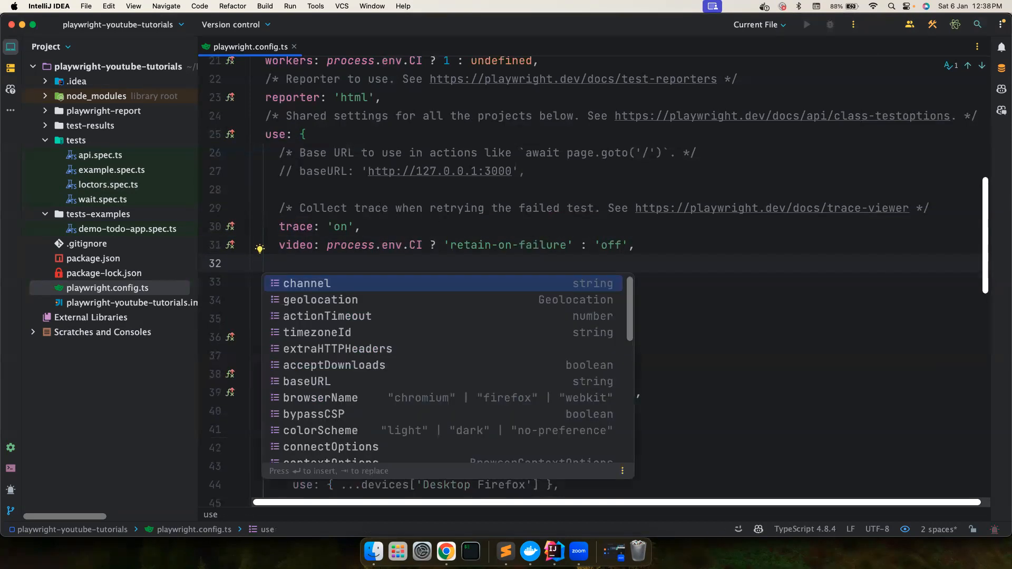
pyautogui.doubleClick(426, 299)
pyautogui.write(':')
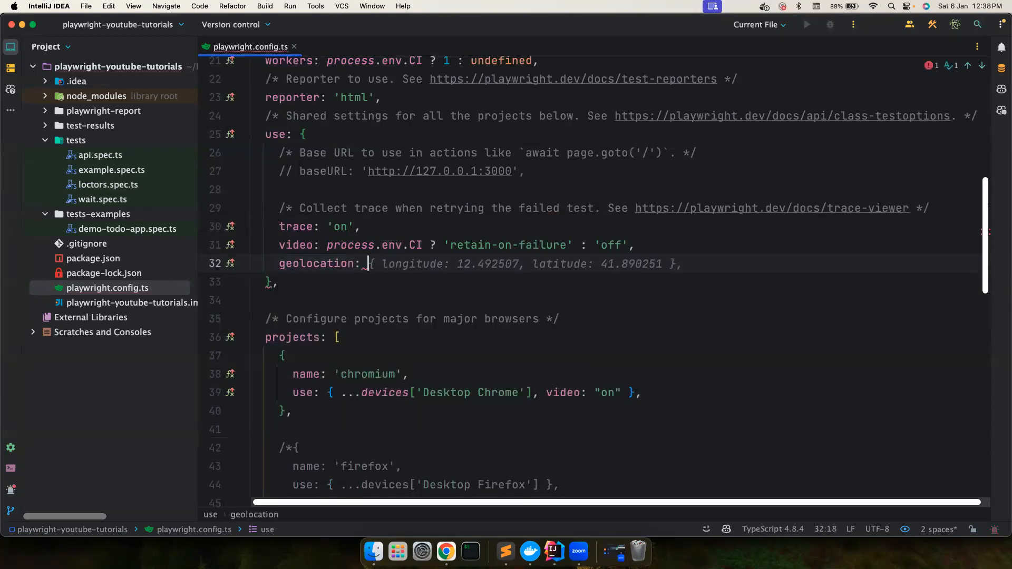
pyautogui.press('Tab')
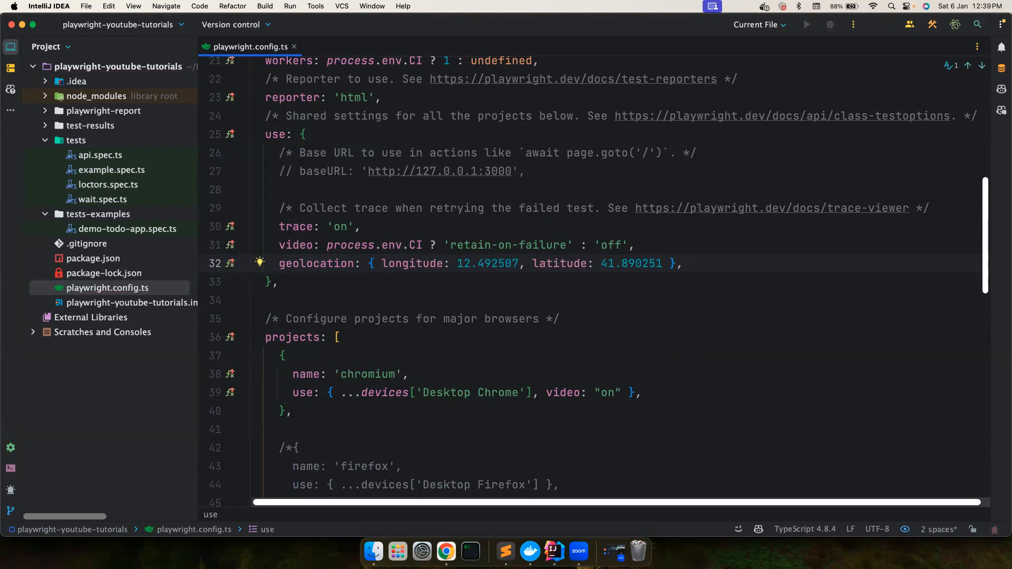
pyautogui.click(485, 263)
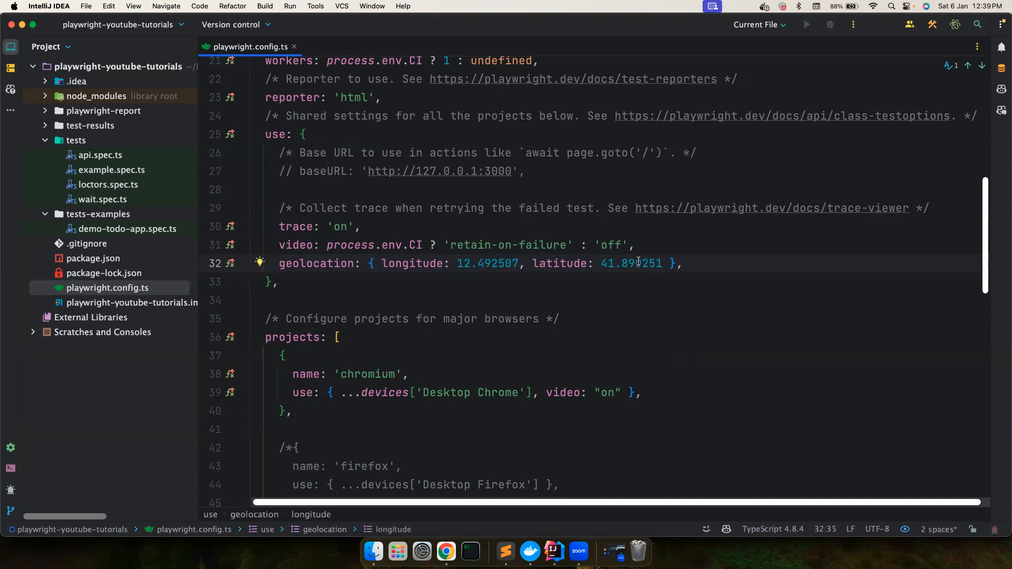
pyautogui.doubleClick(639, 263)
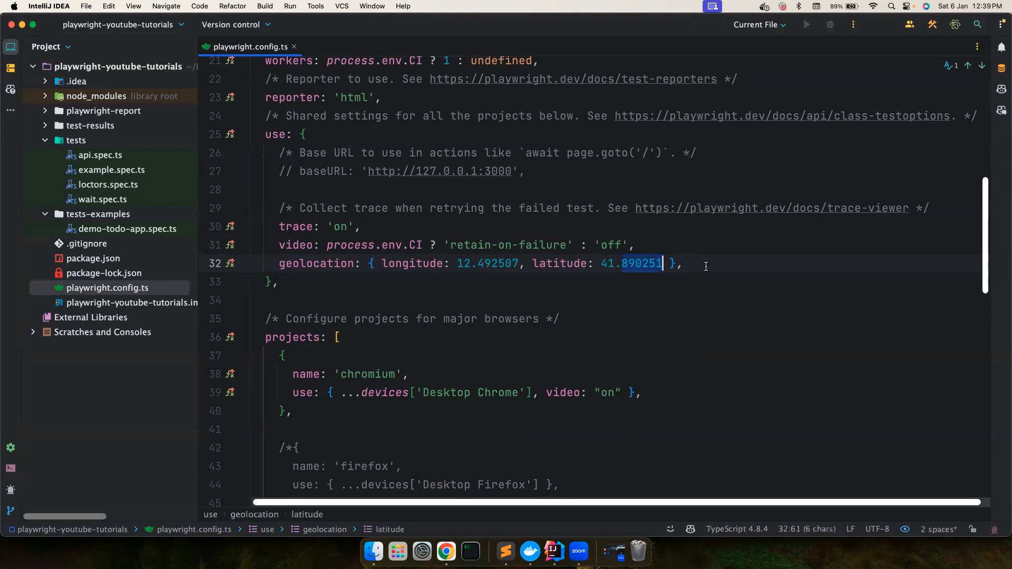
pyautogui.click(693, 263)
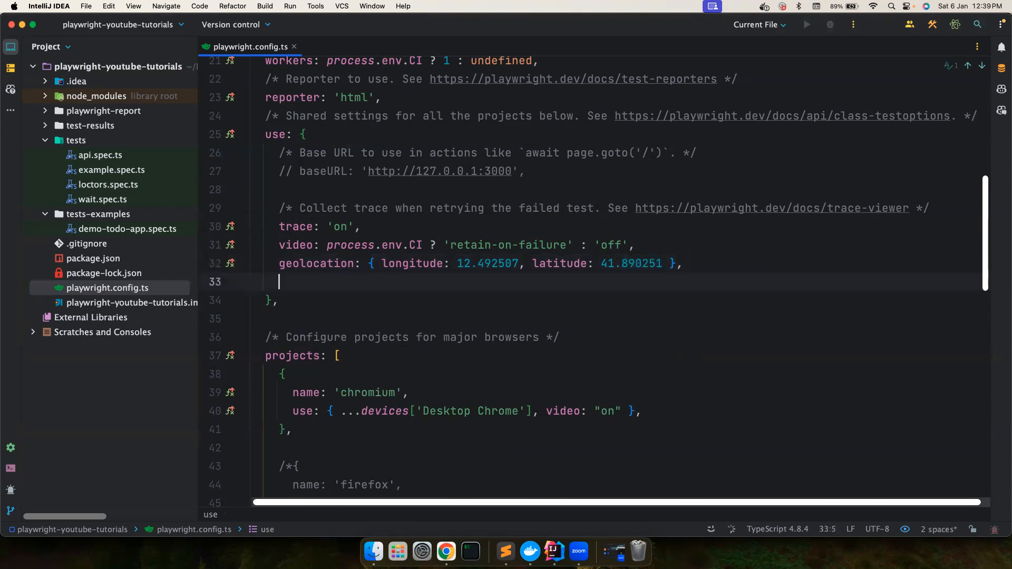
# Add timezoneId 'Europe/Rome' on the line after geolocation.
pyautogui.press('Return')
pyautogui.write('tim')
pyautogui.press('Return')
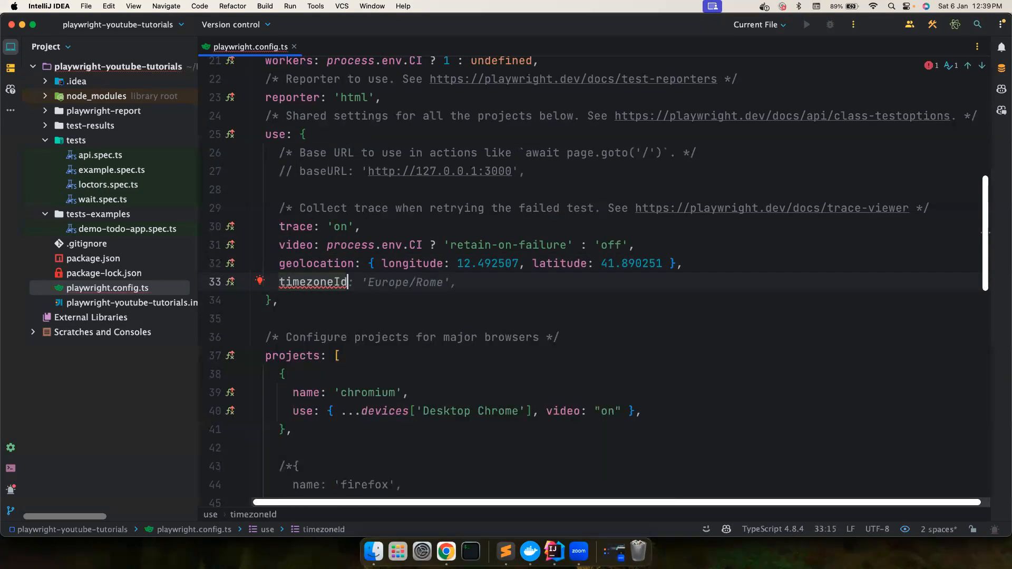
pyautogui.press('Tab')
pyautogui.press('Return')
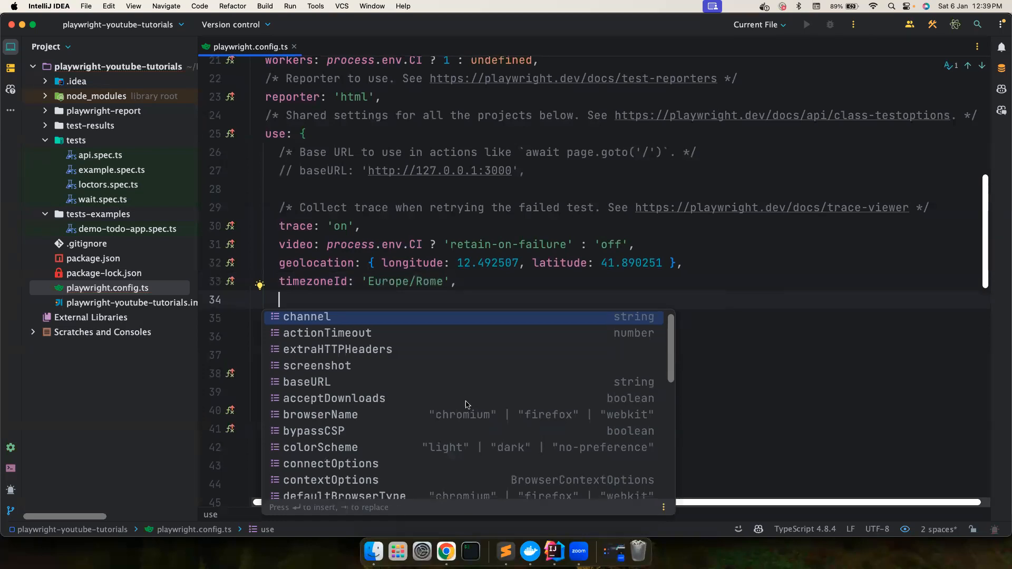
pyautogui.scroll(-3, 385, 416)
pyautogui.scroll(-2, 385, 416)
pyautogui.scroll(-2, 384, 416)
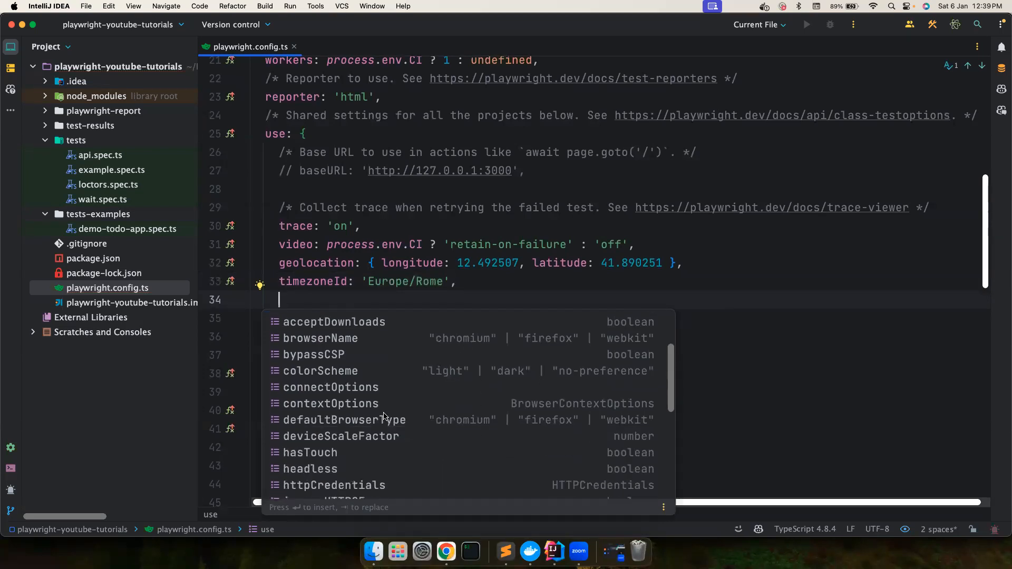
pyautogui.scroll(-2, 384, 416)
pyautogui.scroll(-2, 385, 417)
pyautogui.scroll(-2, 385, 418)
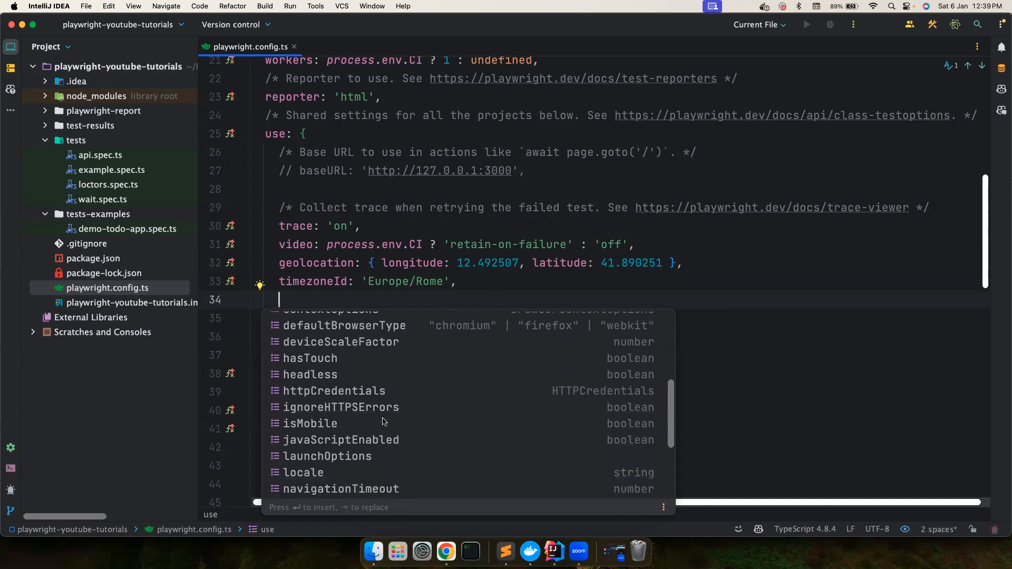
pyautogui.scroll(-2, 384, 423)
pyautogui.scroll(-1, 384, 423)
pyautogui.scroll(-1, 385, 422)
pyautogui.scroll(-3, 385, 420)
pyautogui.scroll(-1, 385, 420)
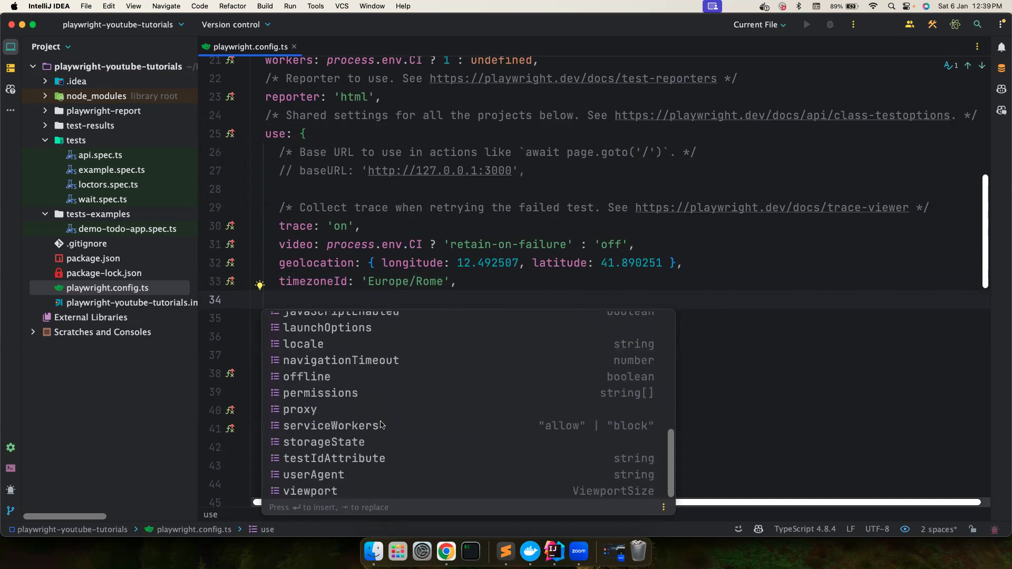
pyautogui.click(376, 455)
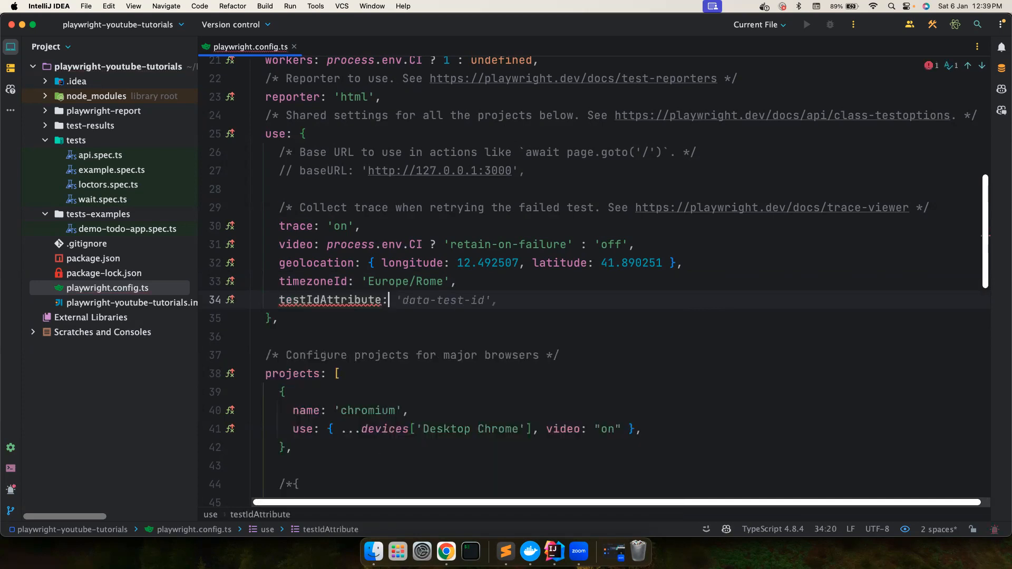
pyautogui.write(':')
pyautogui.press('Tab')
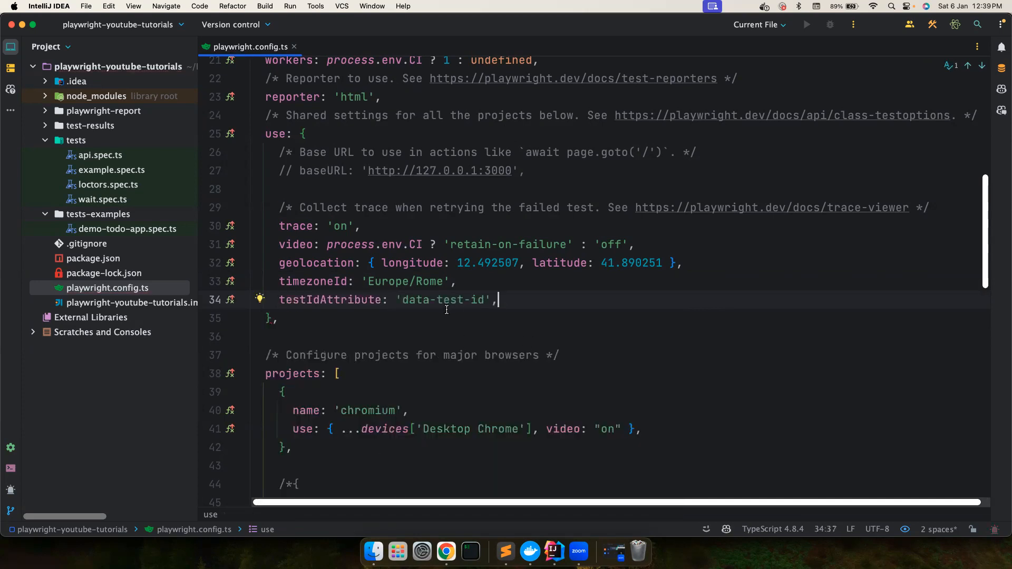
pyautogui.doubleClick(413, 300)
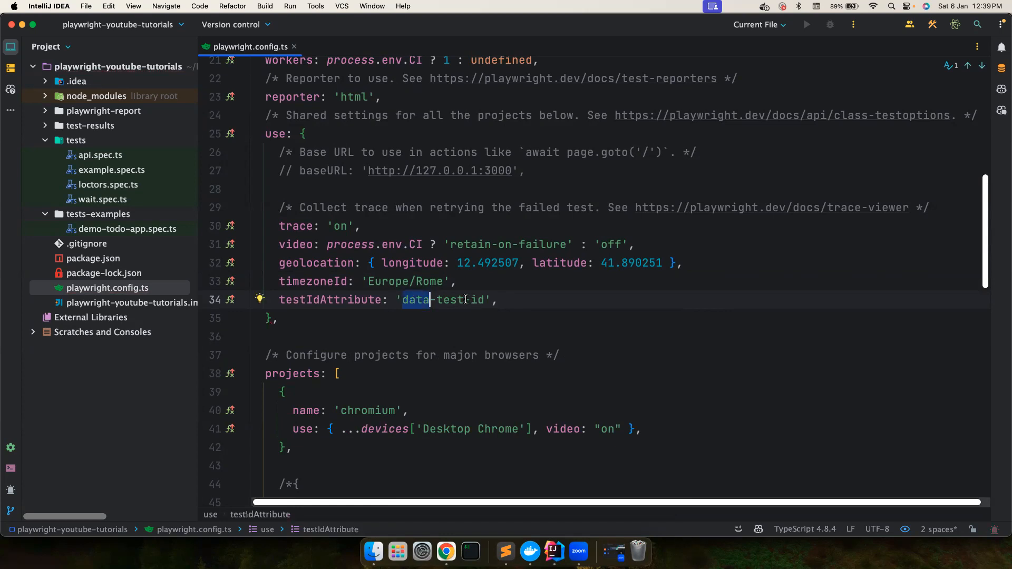
pyautogui.doubleClick(452, 300)
pyautogui.write('t')
pyautogui.press('Delete')
pyautogui.press('Delete')
pyautogui.press('Delete')
pyautogui.write('est')
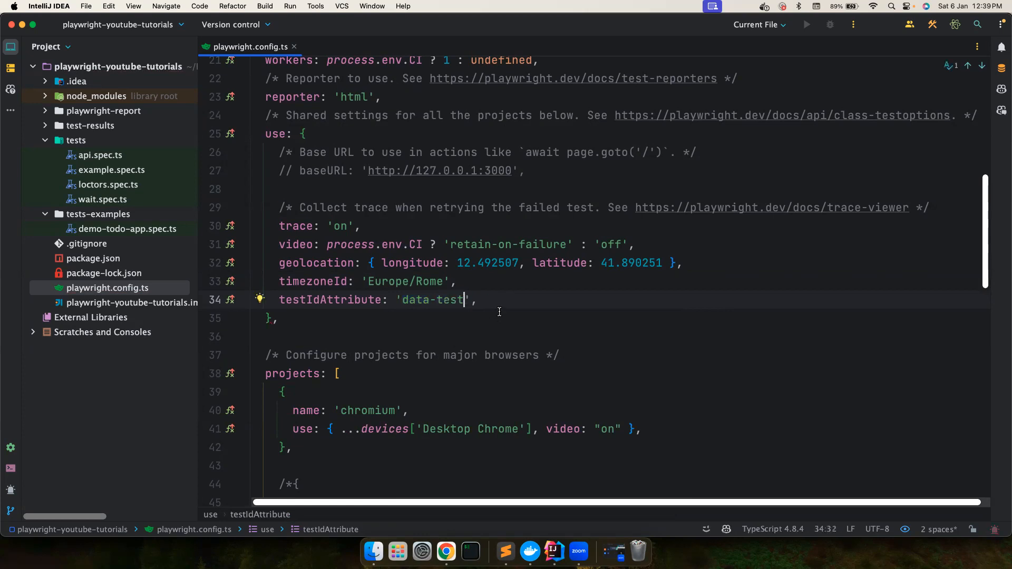
pyautogui.doubleClick(453, 299)
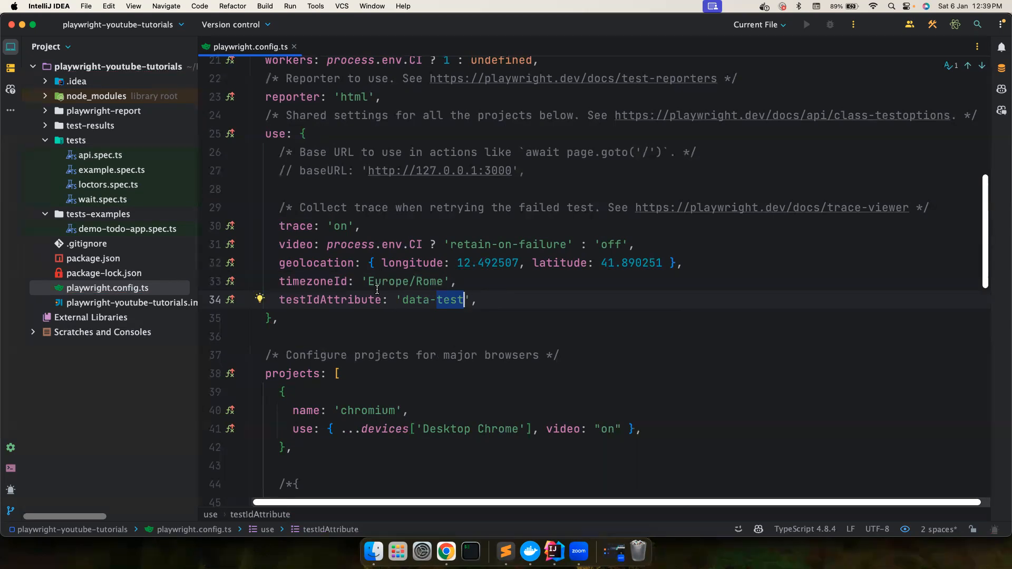
pyautogui.moveTo(378, 285)
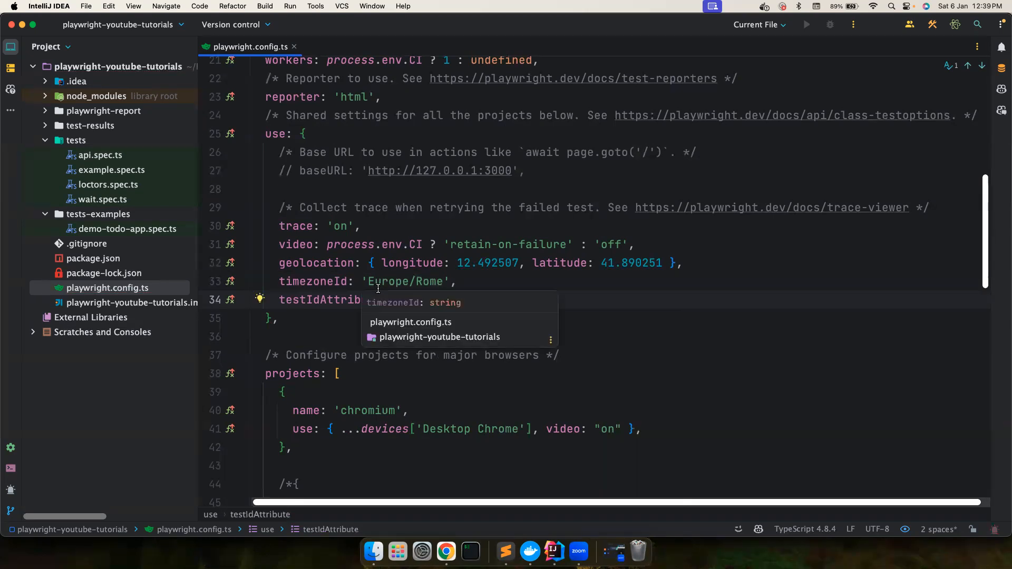
pyautogui.doubleClick(323, 302)
pyautogui.moveTo(403, 300); pyautogui.dragTo(463, 300)
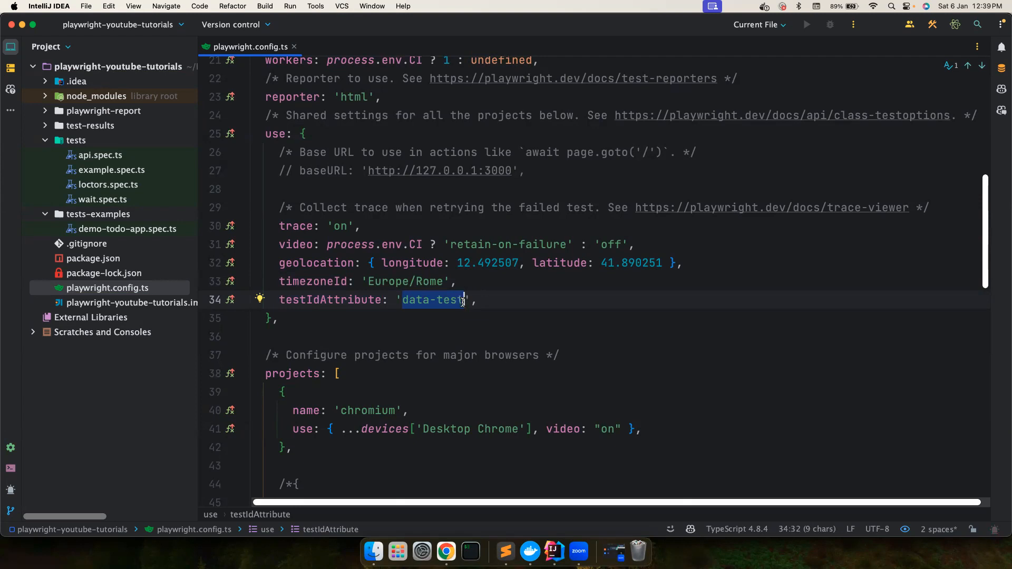
pyautogui.click(494, 300)
# Delete the testIdAttribute line, browse option suggestions, and leave a blank line after timezoneId.
pyautogui.press('super+BackSpace')
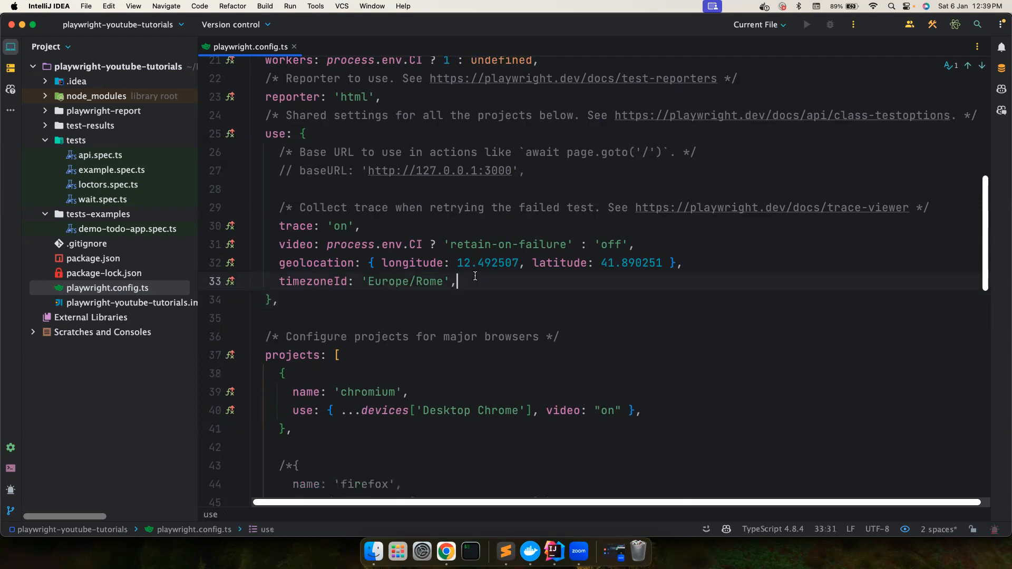
pyautogui.press('Return')
pyautogui.hotkey('ctrl', 'space')
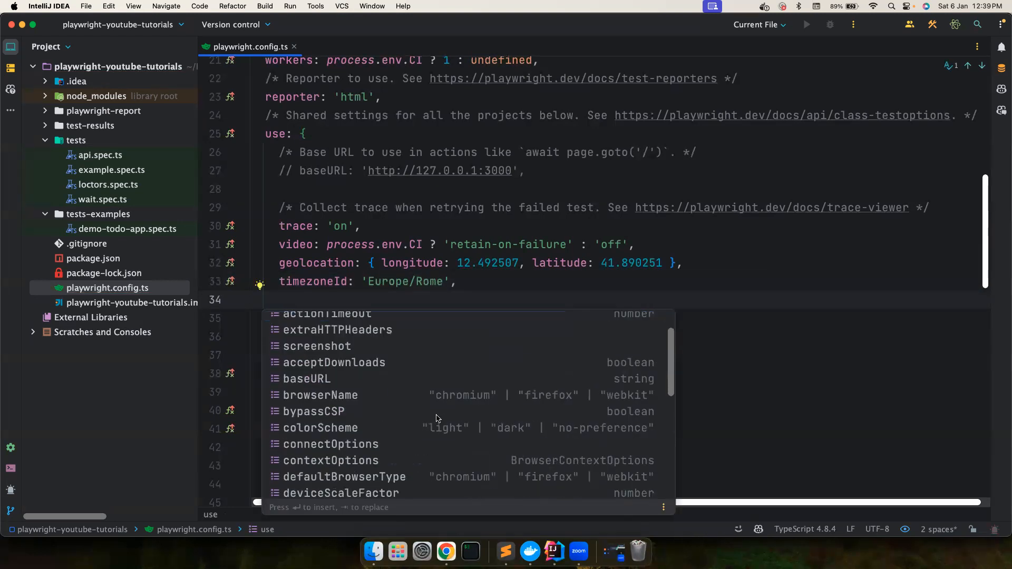
pyautogui.scroll(-4, 456, 356)
pyautogui.scroll(-4, 443, 396)
pyautogui.scroll(-4, 396, 427)
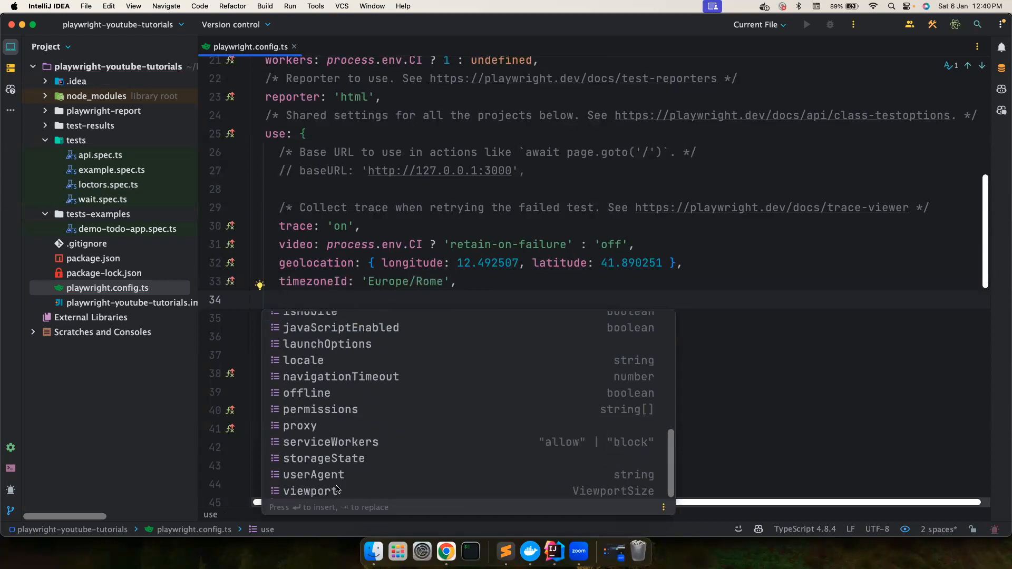
pyautogui.scroll(1, 358, 362)
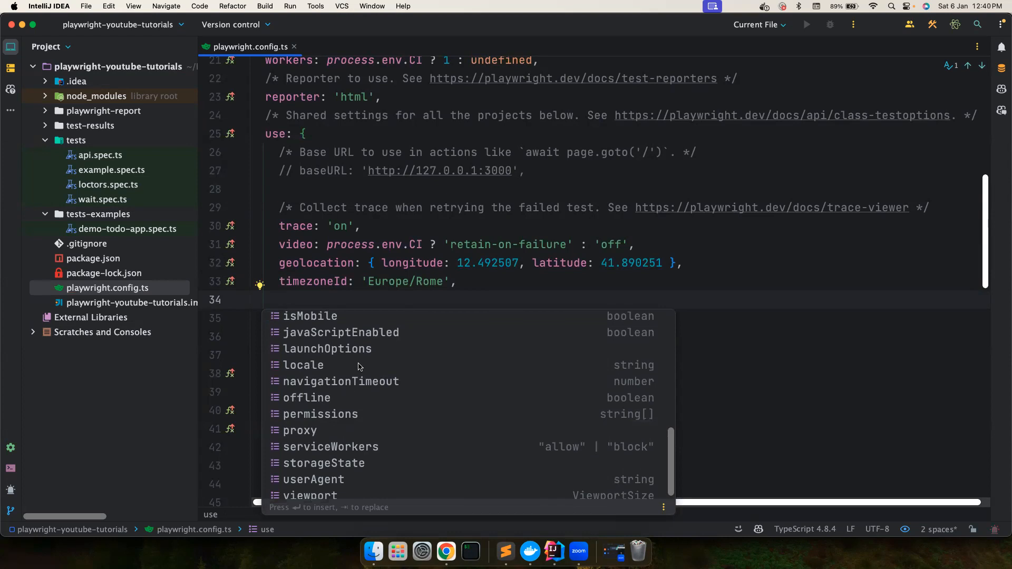
pyautogui.scroll(1, 376, 369)
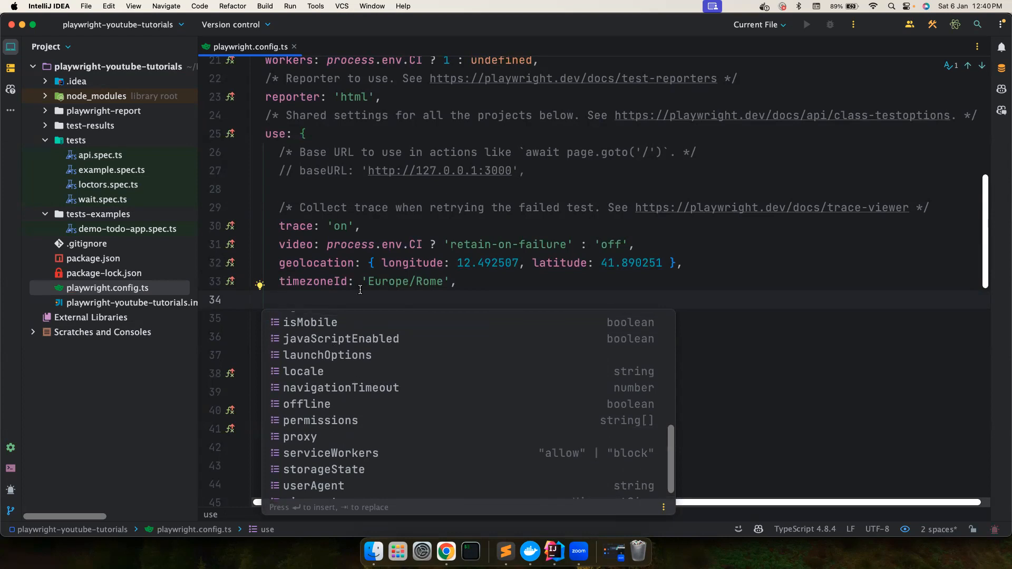
pyautogui.click(474, 289)
pyautogui.press('Return')
pyautogui.scroll(-5, 357, 277)
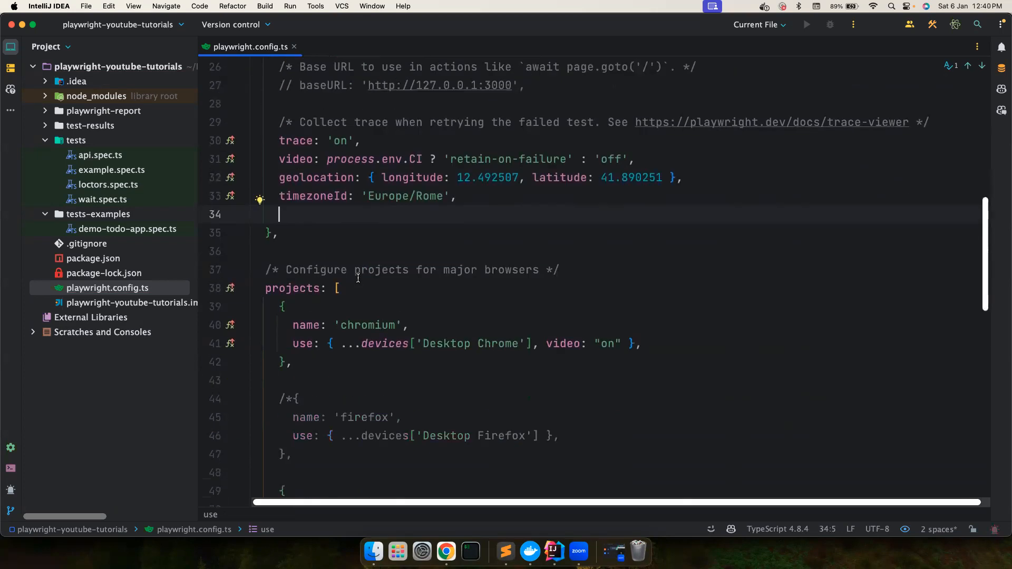
# Review the chromium project block and the shared geolocation setting.
pyautogui.moveTo(281, 306); pyautogui.dragTo(294, 362)
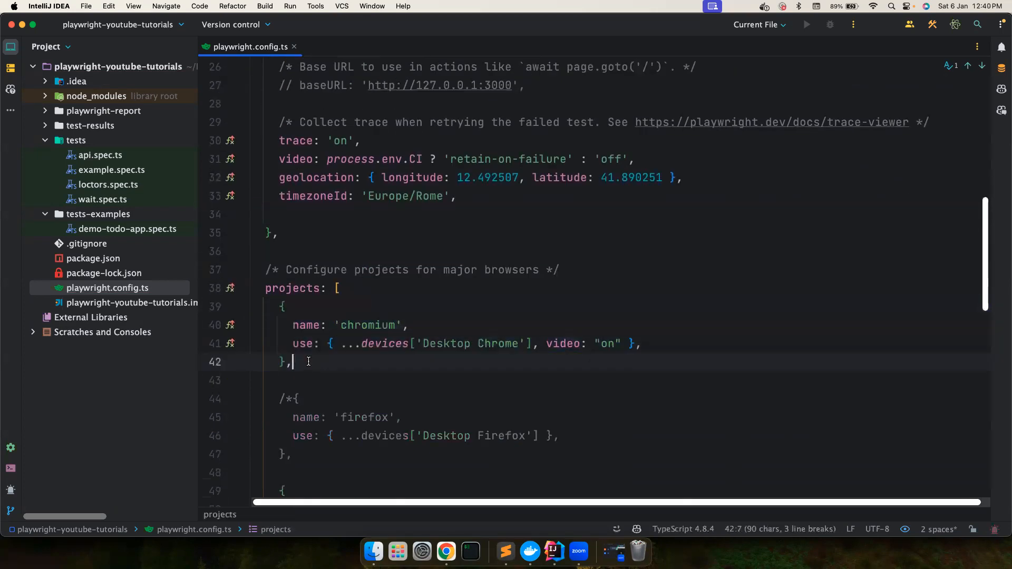
pyautogui.click(292, 361)
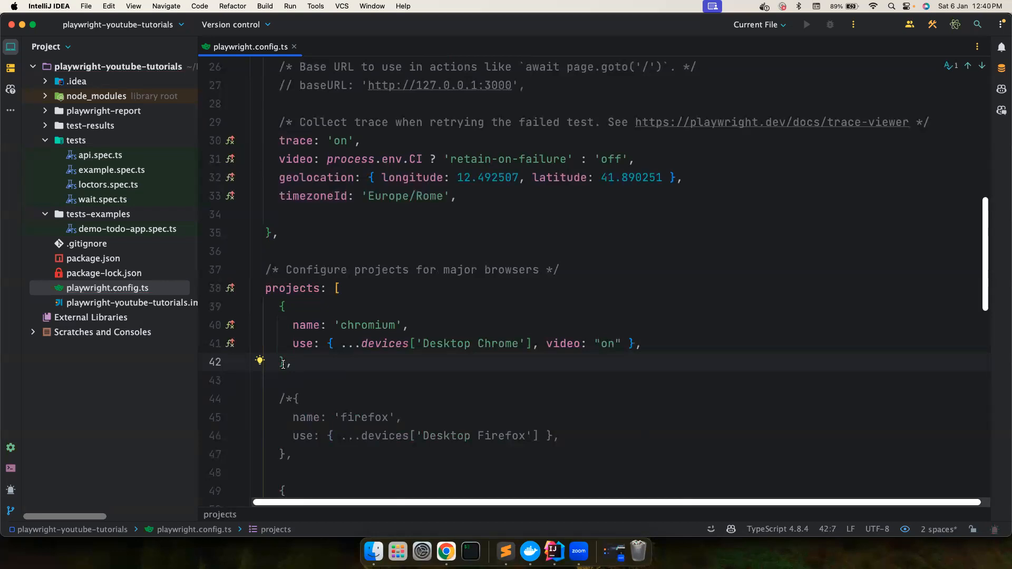
pyautogui.doubleClick(358, 325)
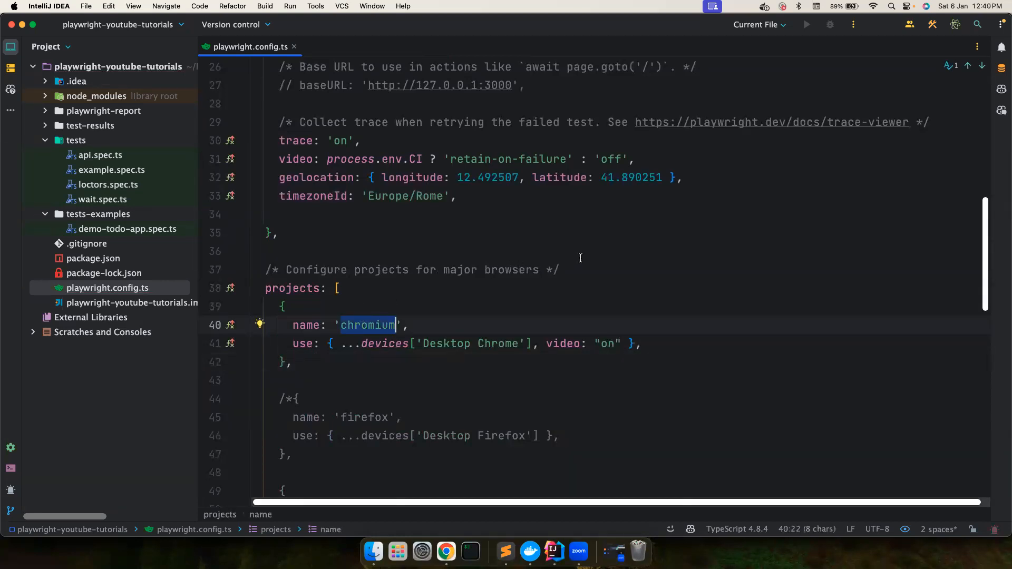
pyautogui.doubleClick(286, 288)
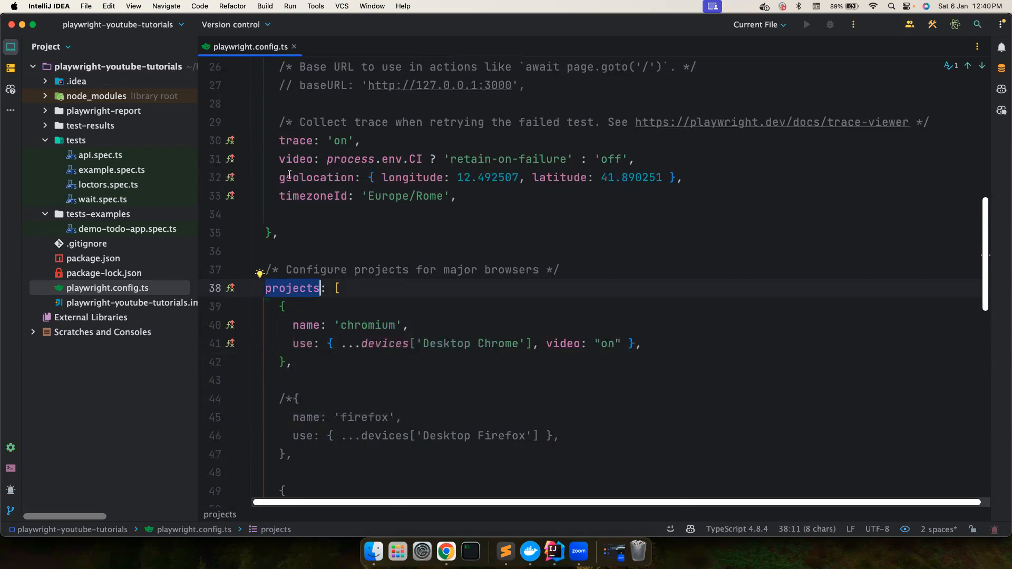
pyautogui.moveTo(278, 177); pyautogui.dragTo(685, 177)
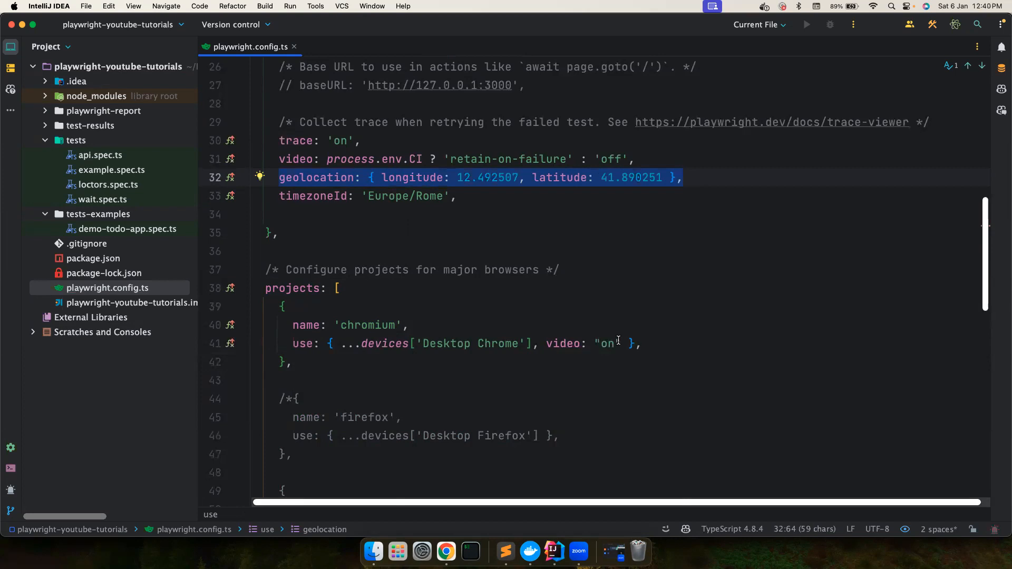
pyautogui.doubleClick(358, 326)
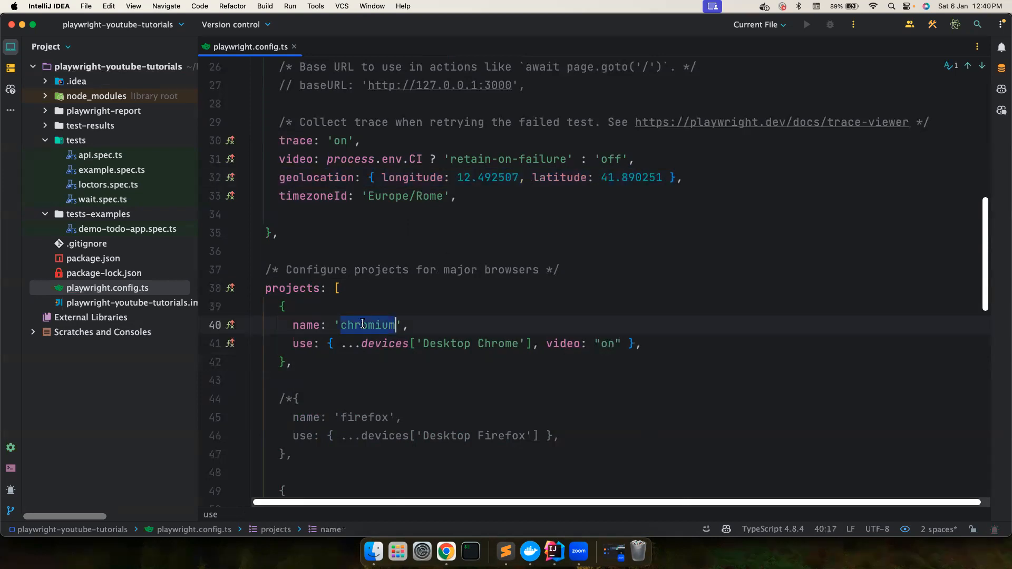
pyautogui.scroll(3, 593, 296)
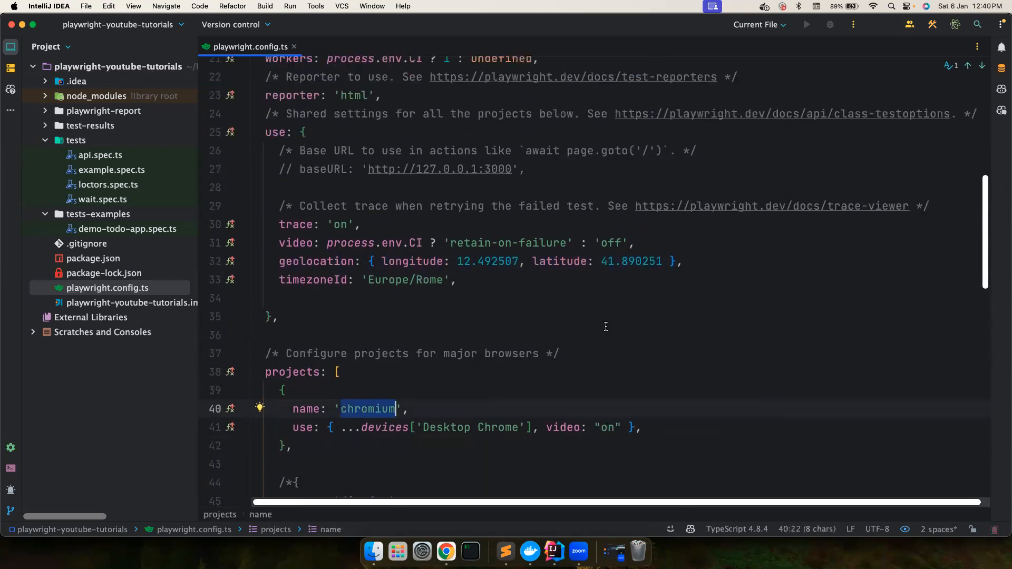
# Replace chromium's video: "on" with a geolocation override, latitude changed to 141.890251.
pyautogui.doubleClick(565, 427)
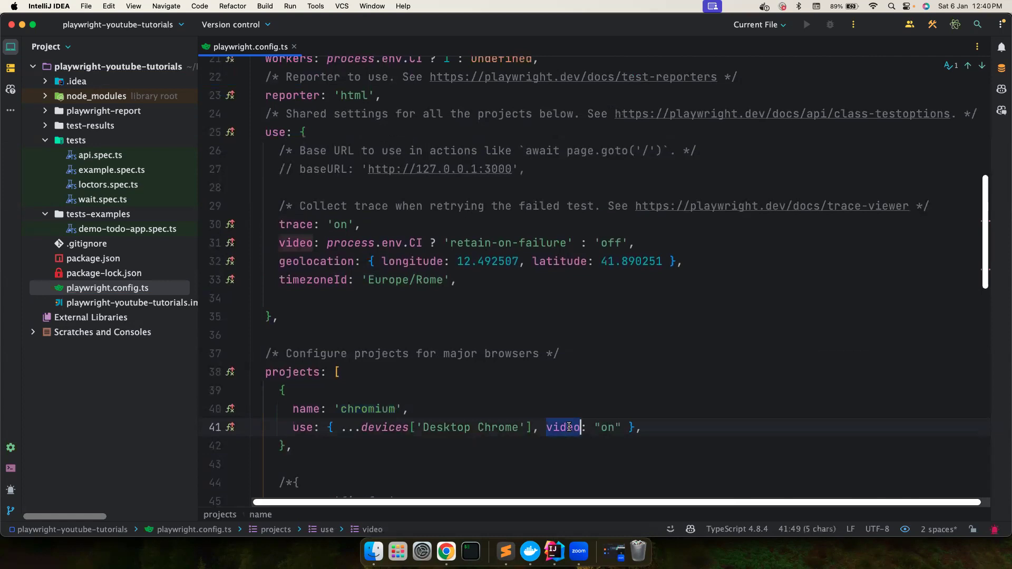
pyautogui.doubleClick(606, 427)
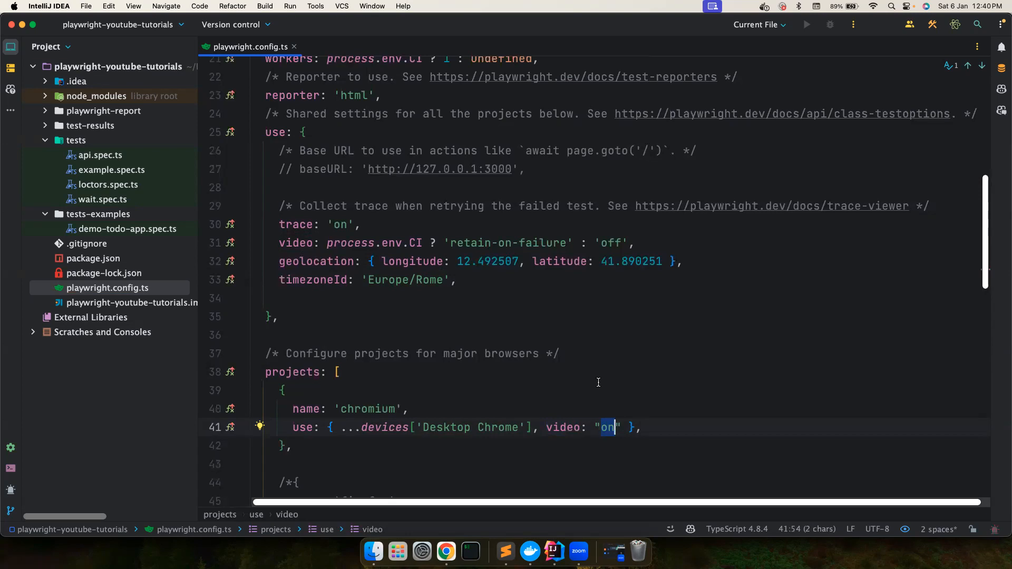
pyautogui.moveTo(622, 427); pyautogui.dragTo(546, 428)
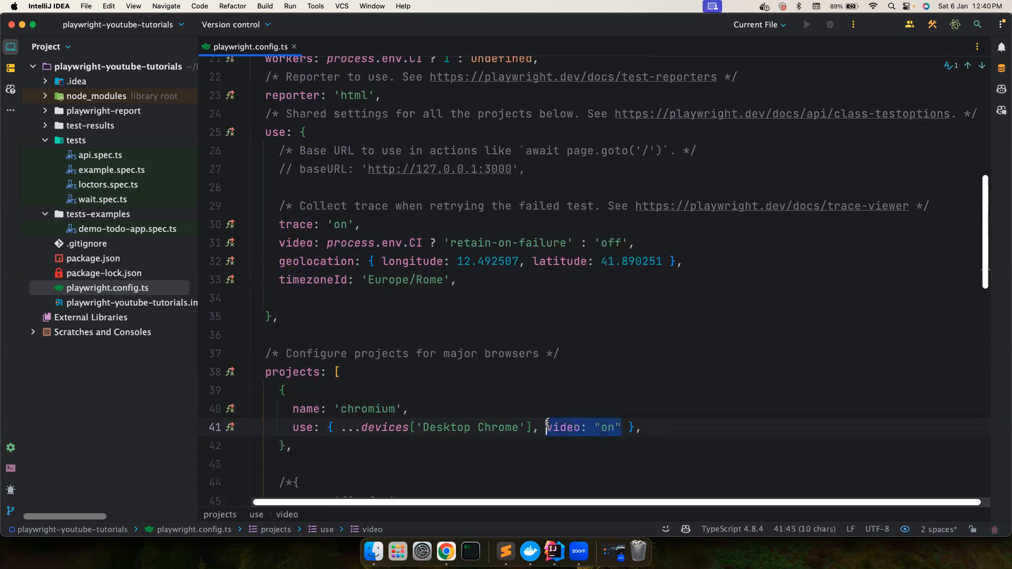
pyautogui.press('BackSpace')
pyautogui.hotkey('ctrl', 'space')
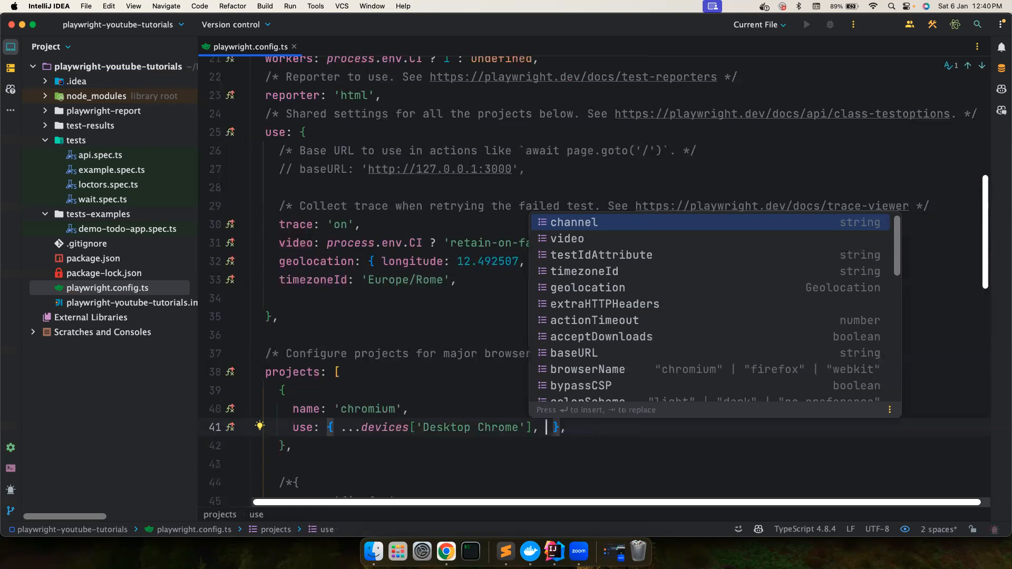
pyautogui.write('ge')
pyautogui.press('Return')
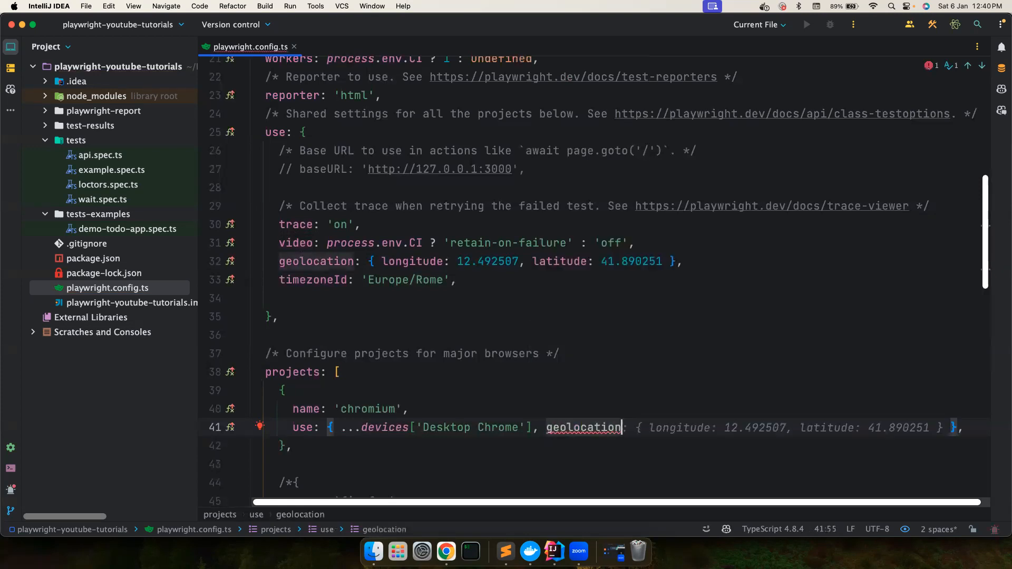
pyautogui.press('Tab')
pyautogui.doubleClick(875, 427)
pyautogui.write('141.890251 }')
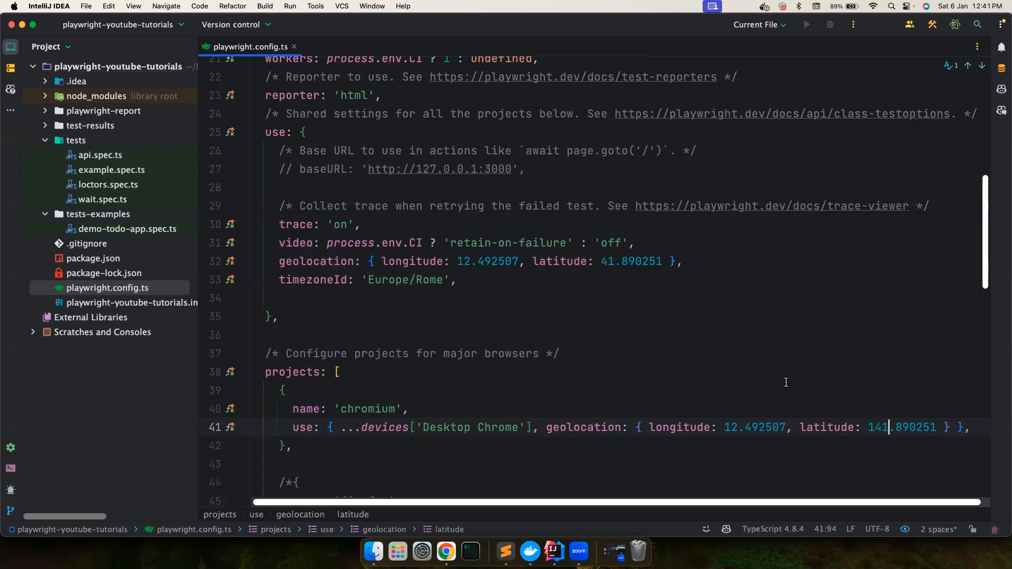
pyautogui.scroll(-2, 695, 357)
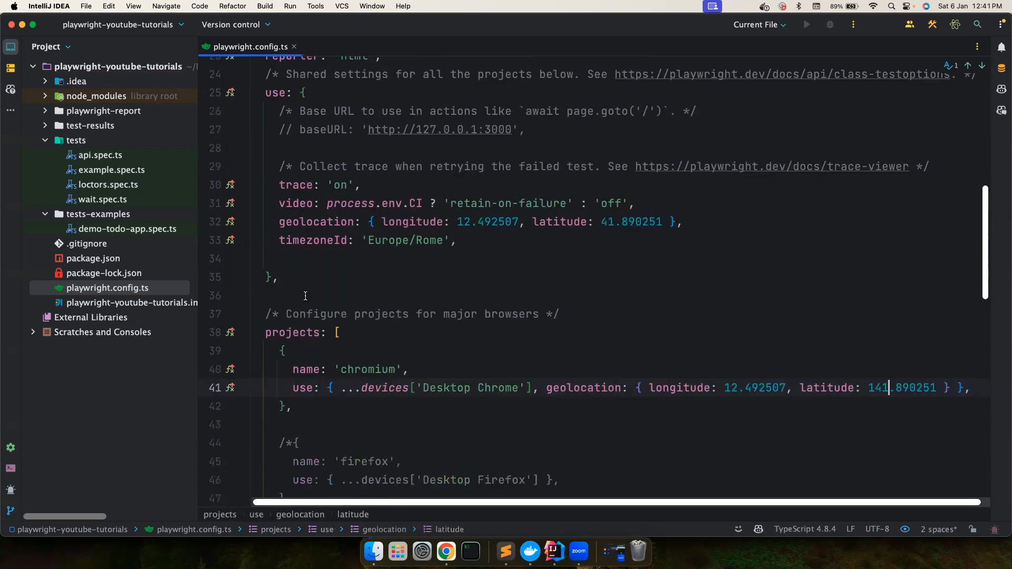
pyautogui.scroll(-2, 564, 392)
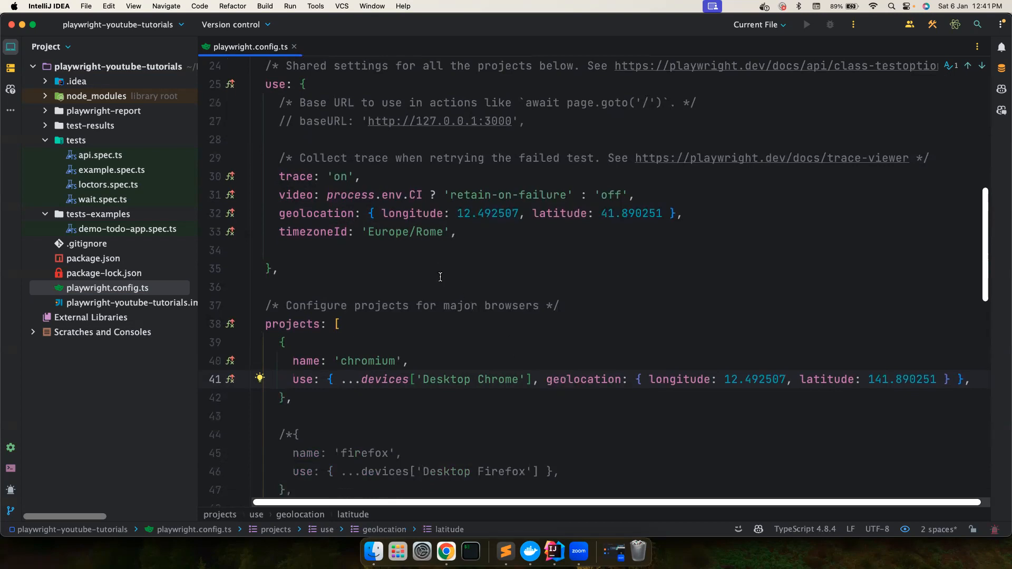
pyautogui.scroll(2, 332, 235)
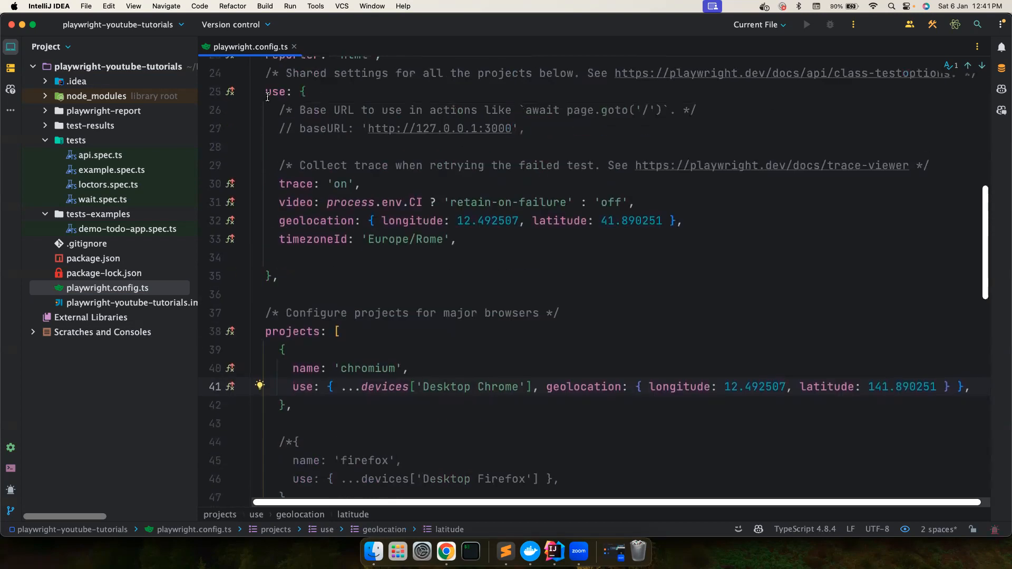
pyautogui.moveTo(265, 93); pyautogui.dragTo(413, 264)
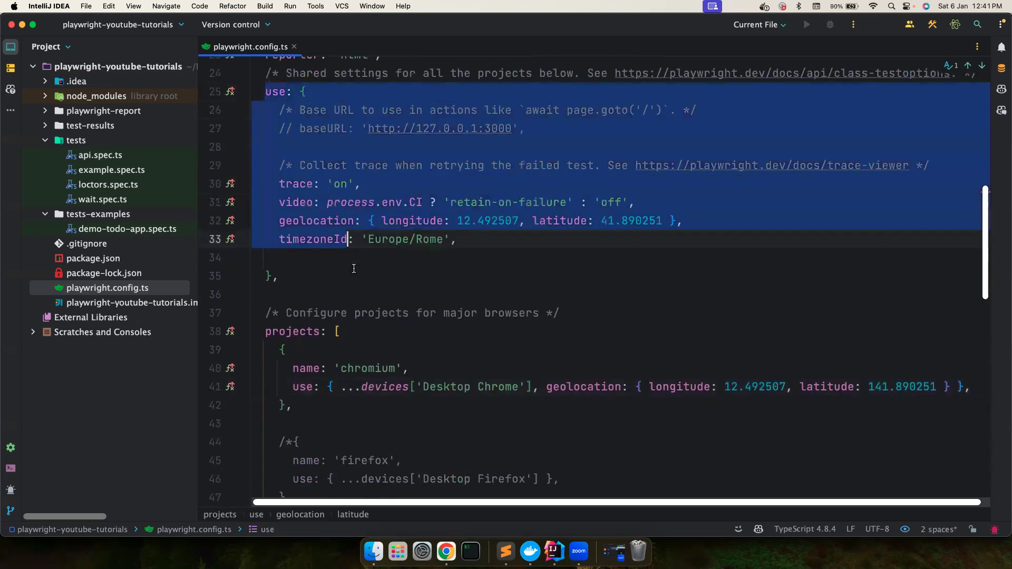
pyautogui.click(413, 258)
pyautogui.moveTo(539, 387); pyautogui.dragTo(951, 387)
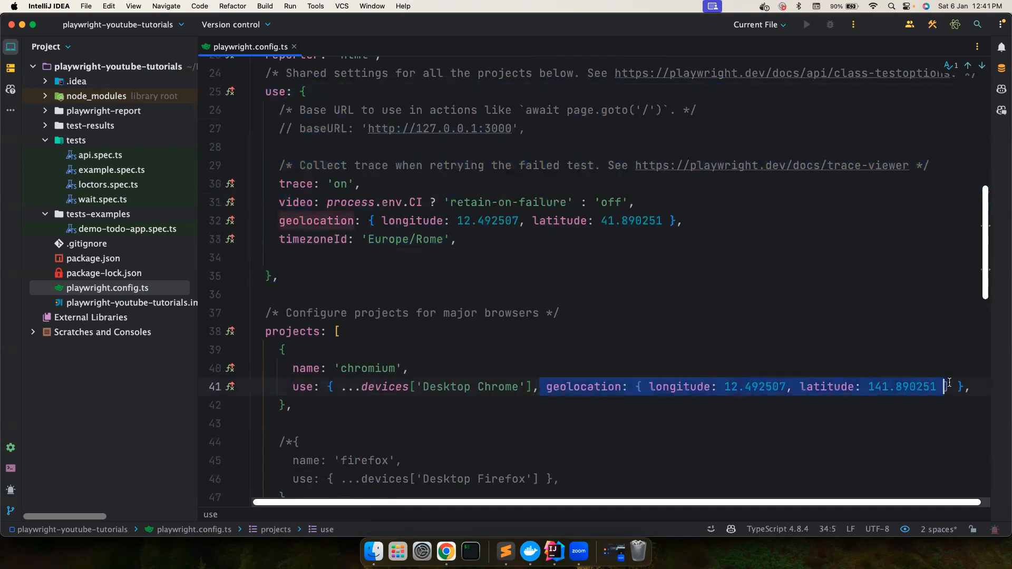
pyautogui.click(581, 386)
# Replace the chromium geolocation override with video: 'off'.
pyautogui.moveTo(951, 386); pyautogui.dragTo(545, 387)
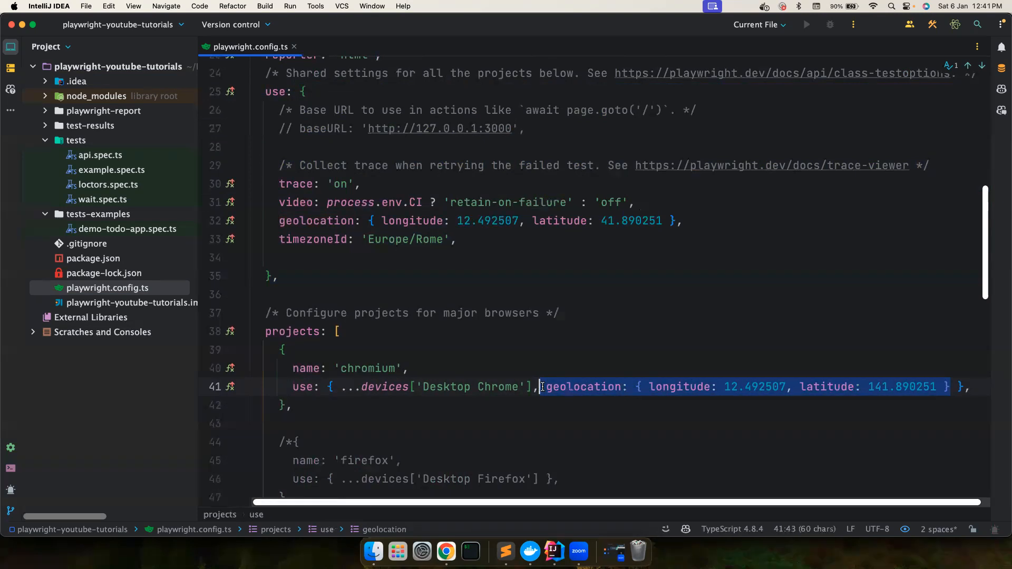
pyautogui.press('BackSpace')
pyautogui.write('video')
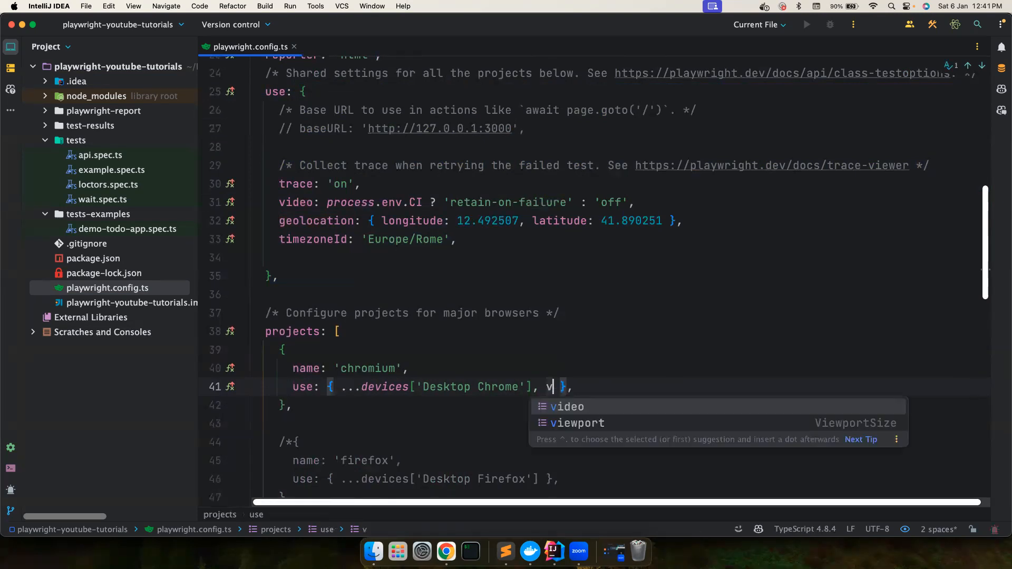
pyautogui.write(':')
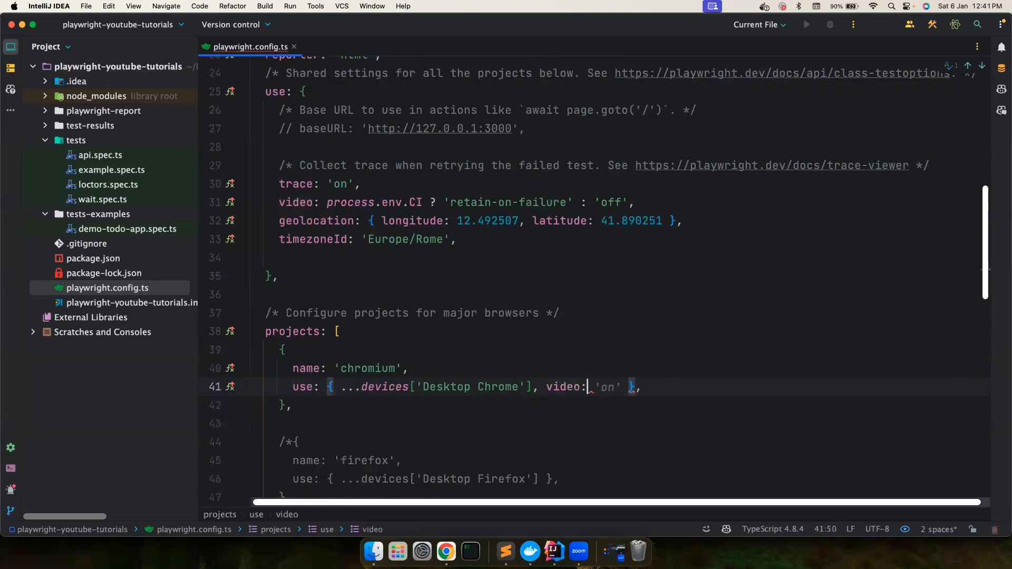
pyautogui.press('Tab')
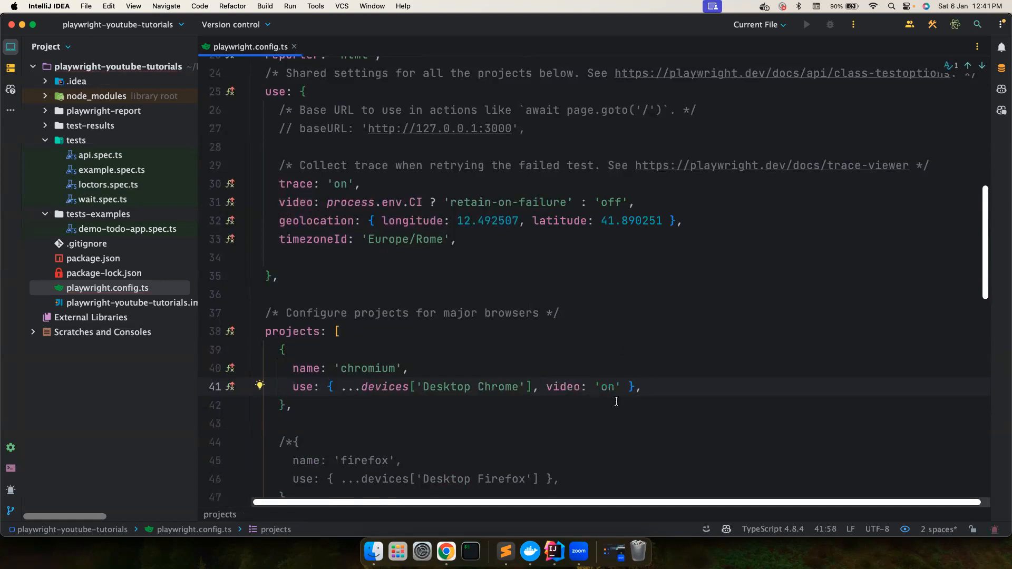
pyautogui.doubleClick(610, 387)
pyautogui.write('off')
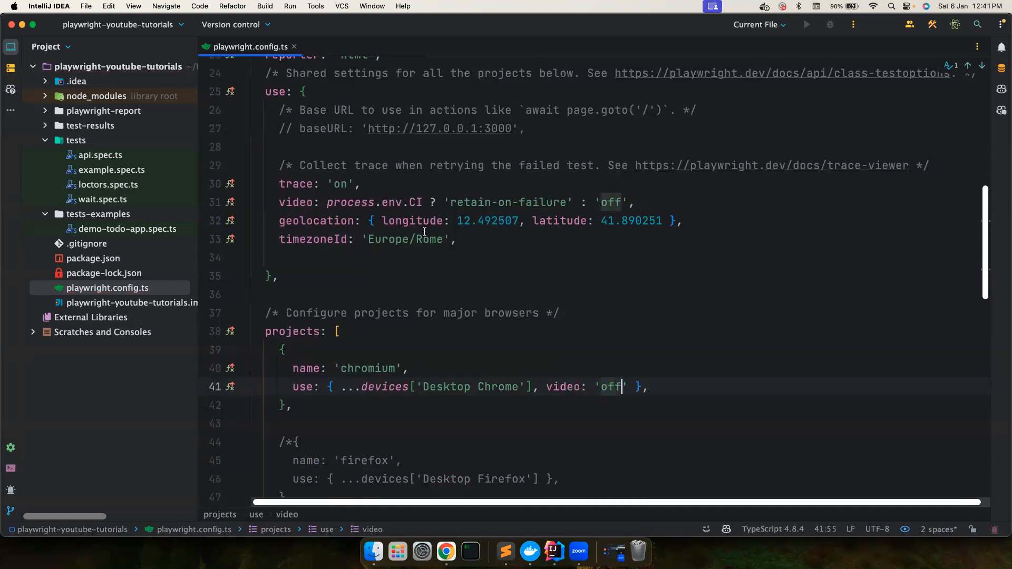
# Make the shared video setting plain "on" instead of the process.env.CI expression.
pyautogui.click(362, 184)
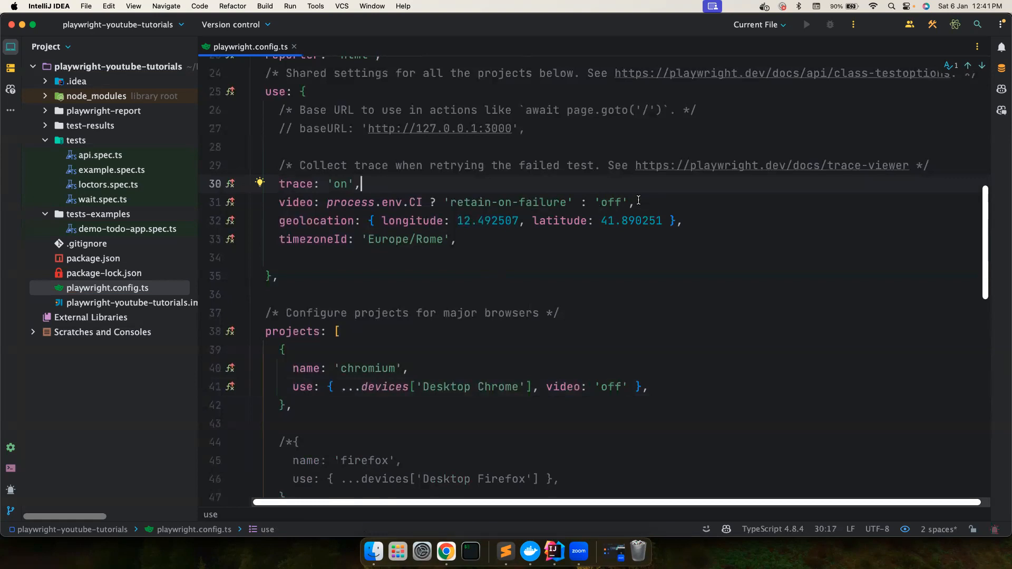
pyautogui.moveTo(639, 202); pyautogui.dragTo(327, 201)
pyautogui.write('"')
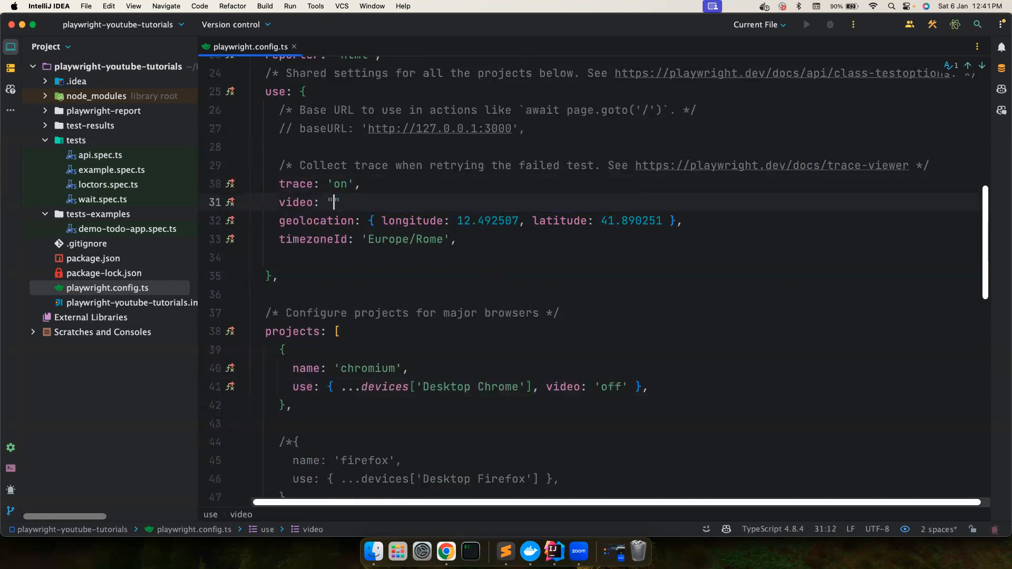
pyautogui.write('on",')
pyautogui.moveTo(643, 387); pyautogui.dragTo(548, 387)
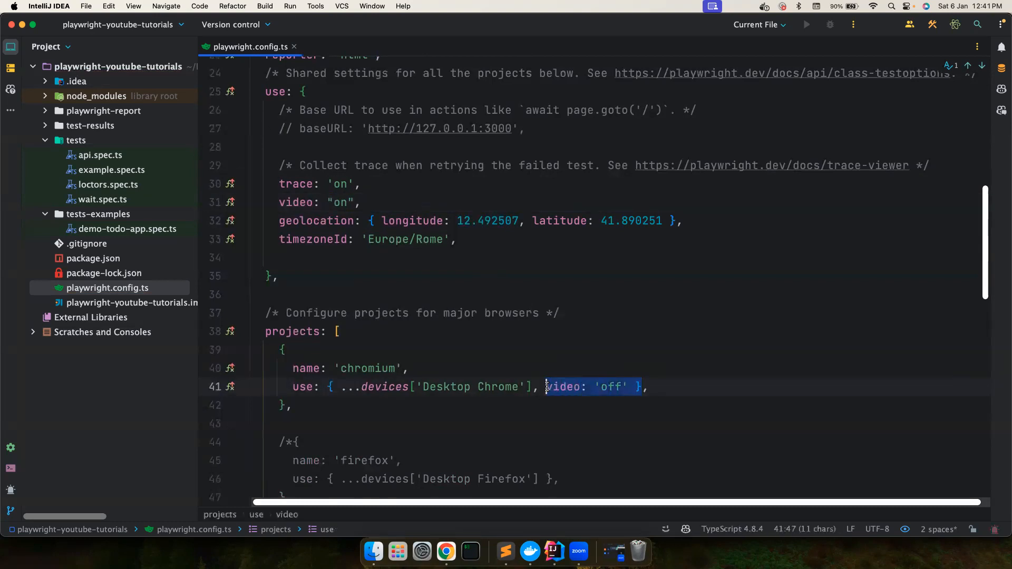
pyautogui.moveTo(99, 146)
pyautogui.click(77, 140)
# Create tests/test-config.spec.ts with the Playwright test import.
pyautogui.rightClick(76, 140)
pyautogui.click(411, 45)
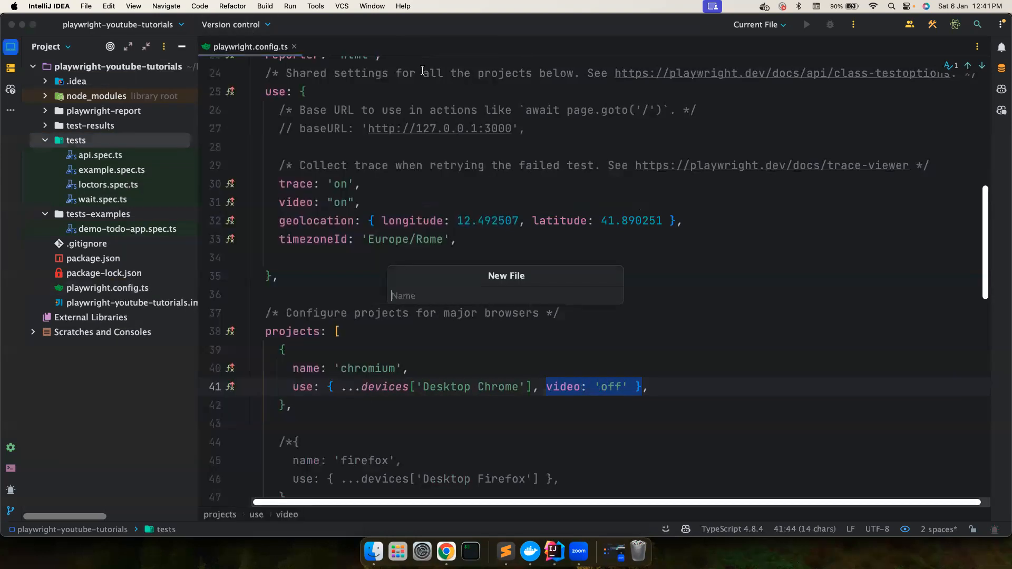
pyautogui.write('tes')
pyautogui.write('spec.t')
pyautogui.press('Return')
pyautogui.write('i')
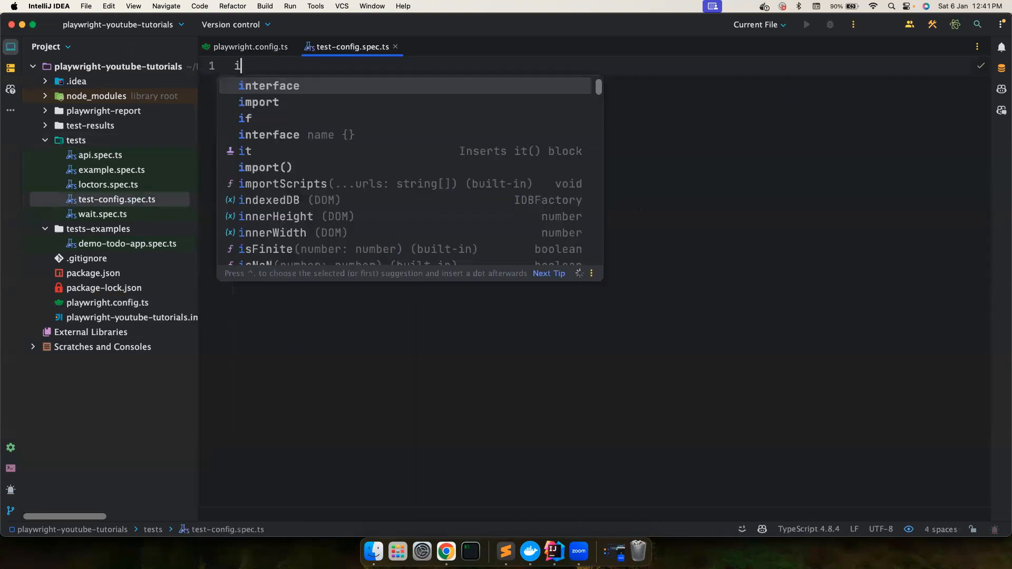
pyautogui.write('mport { te')
pyautogui.press('Tab')
pyautogui.press('Right')
pyautogui.press('End')
pyautogui.press('Return')
pyautogui.press('Return')
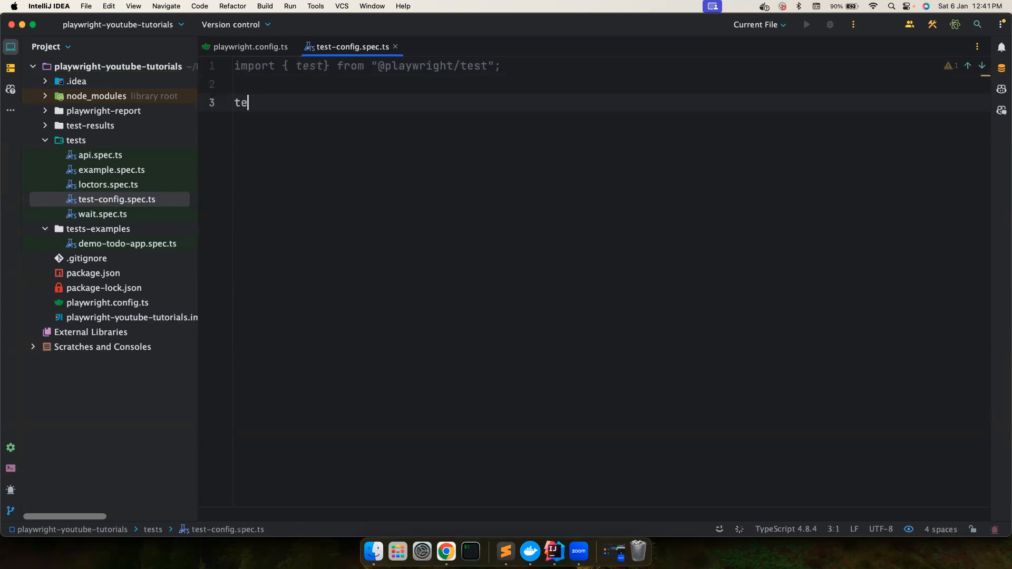
pyautogui.write('test("demo')
pyautogui.press('Tab')
pyautogui.press('Return')
pyautogui.press('Down')
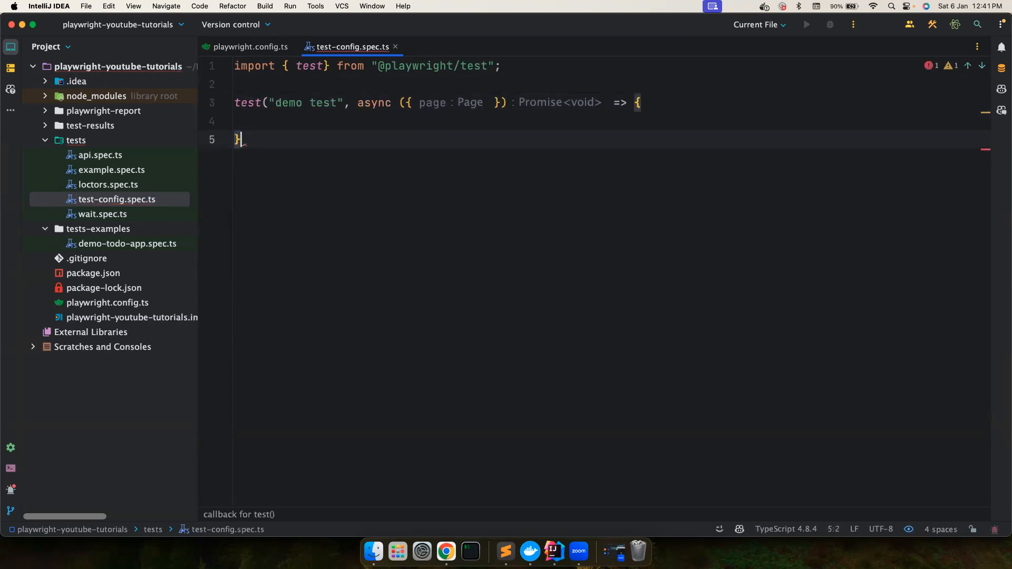
pyautogui.write(');')
pyautogui.press('Up')
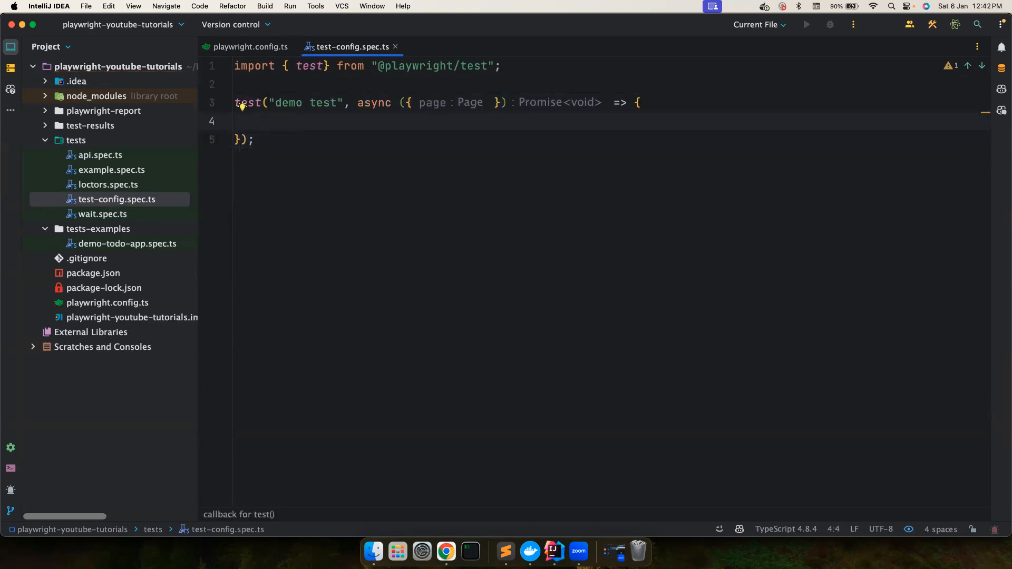
pyautogui.write('await ')
pyautogui.write('page.goto("')
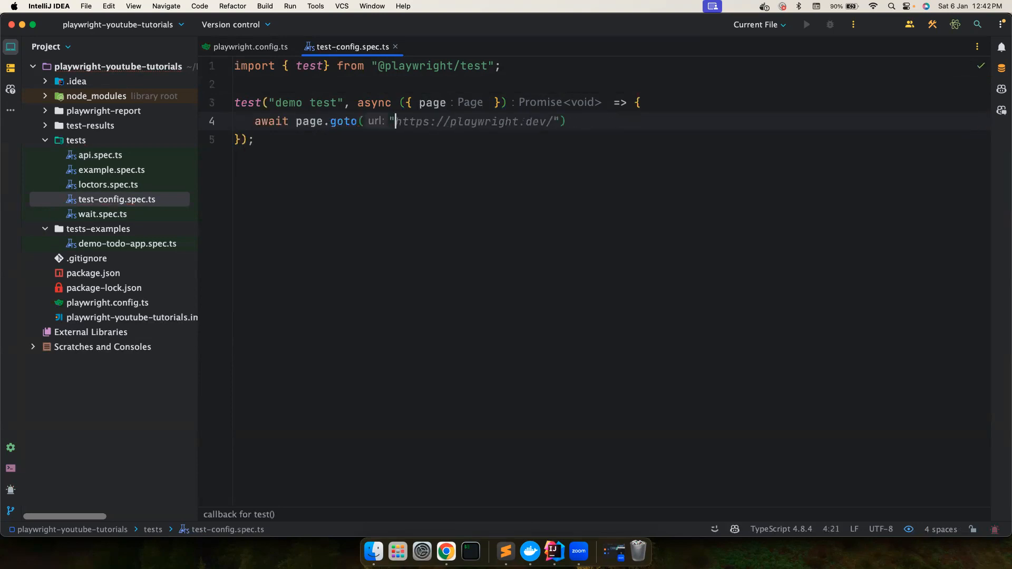
pyautogui.write('https://playwright.dev/docs/intro')
pyautogui.write('");')
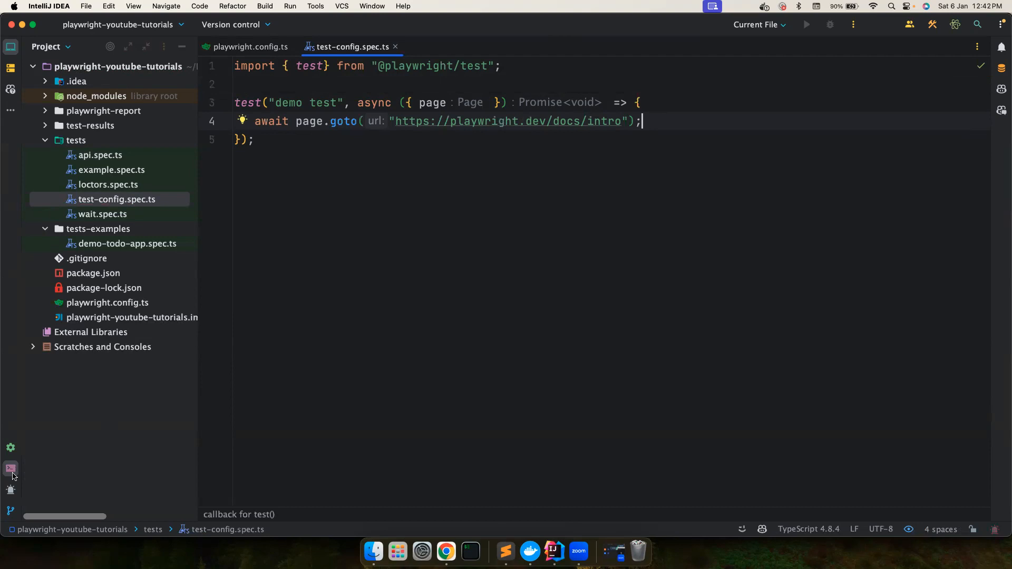
# Run npx playwright test --headed ./tests/test-config.spec.ts in the terminal.
pyautogui.click(10, 469)
pyautogui.press('Up')
pyautogui.press('BackSpace')
pyautogui.press('BackSpace')
pyautogui.press('BackSpace')
pyautogui.press('BackSpace')
pyautogui.press('BackSpace')
pyautogui.press('BackSpace')
pyautogui.press('BackSpace')
pyautogui.press('BackSpace')
pyautogui.press('BackSpace')
pyautogui.press('BackSpace')
pyautogui.press('BackSpace')
pyautogui.press('BackSpace')
pyautogui.write('test-c')
pyautogui.press('Tab')
pyautogui.press('Return')
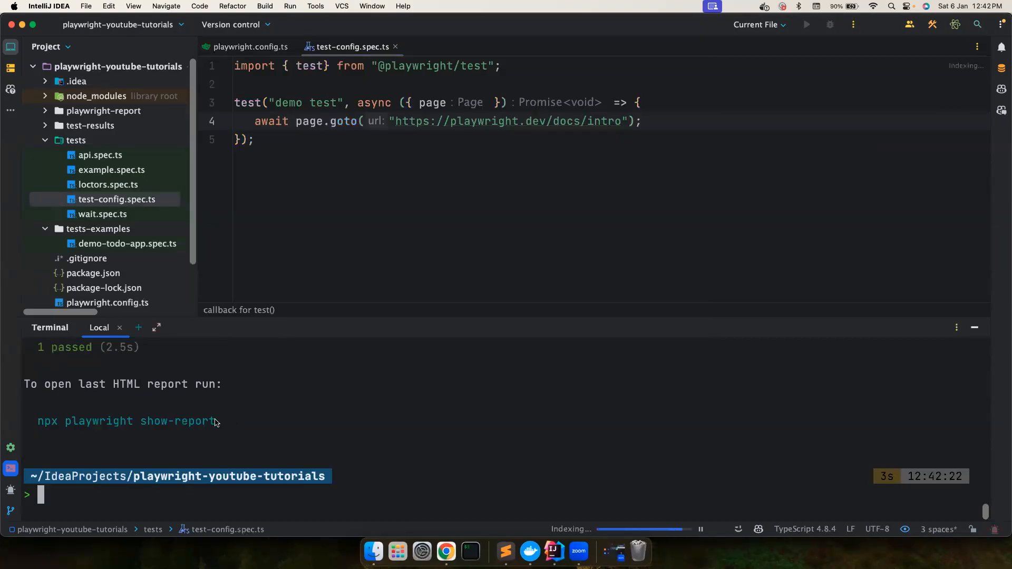
# Run npx playwright show-report to serve the HTML report at localhost:9323.
pyautogui.moveTo(217, 422); pyautogui.dragTo(38, 423)
pyautogui.press('super+c')
pyautogui.click(76, 494)
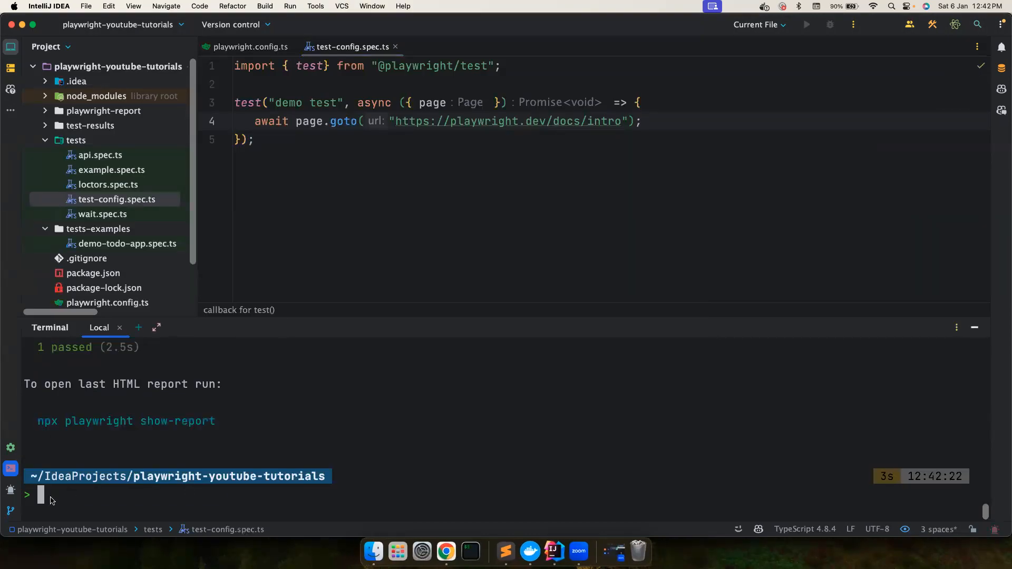
pyautogui.press('super+v')
pyautogui.press('Return')
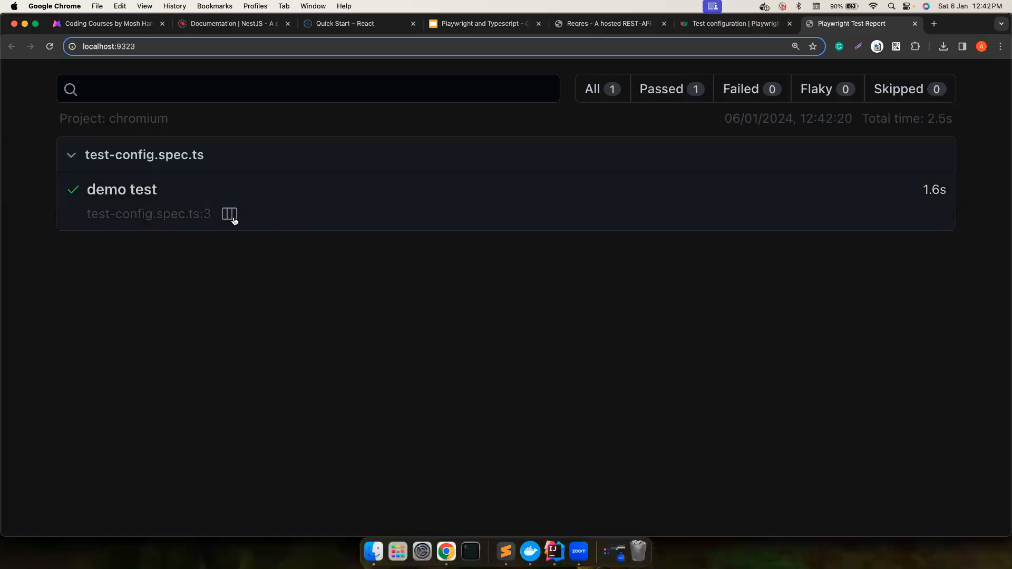
# Confirm chromium's video is 'off' in playwright.config.ts and return to the spec file.
pyautogui.click(555, 551)
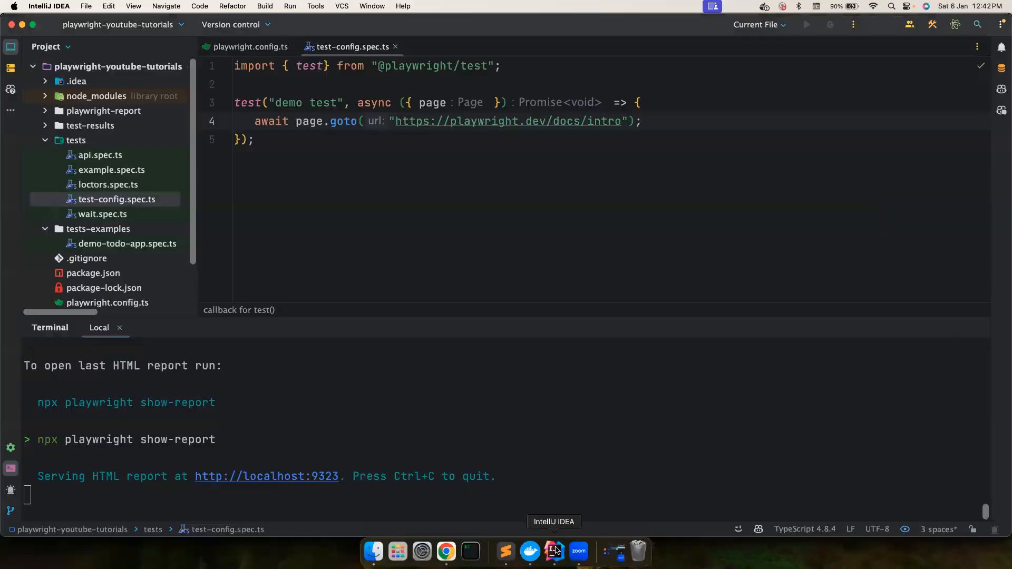
pyautogui.click(250, 47)
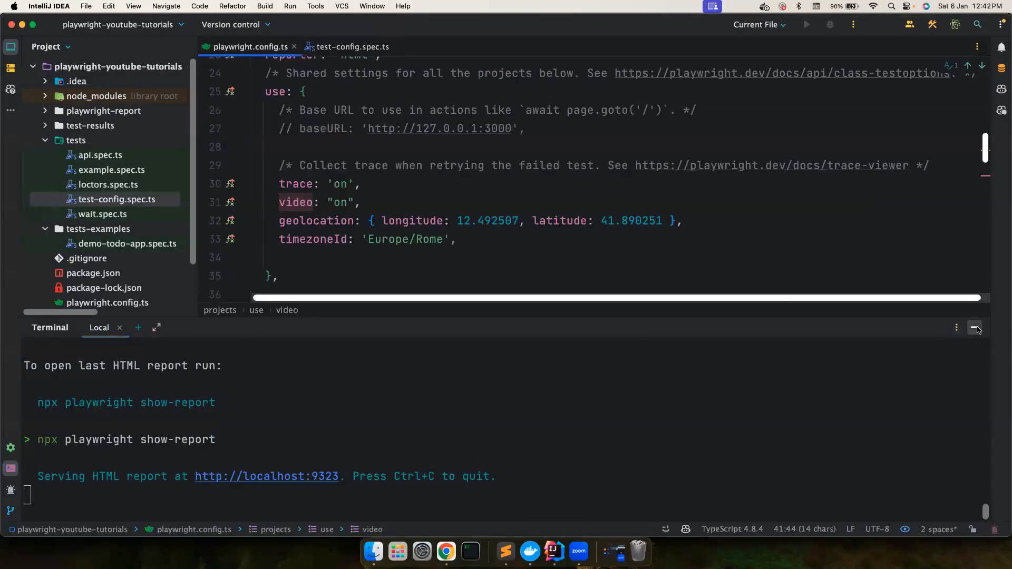
pyautogui.click(975, 327)
pyautogui.scroll(-2, 603, 345)
pyautogui.doubleClick(612, 358)
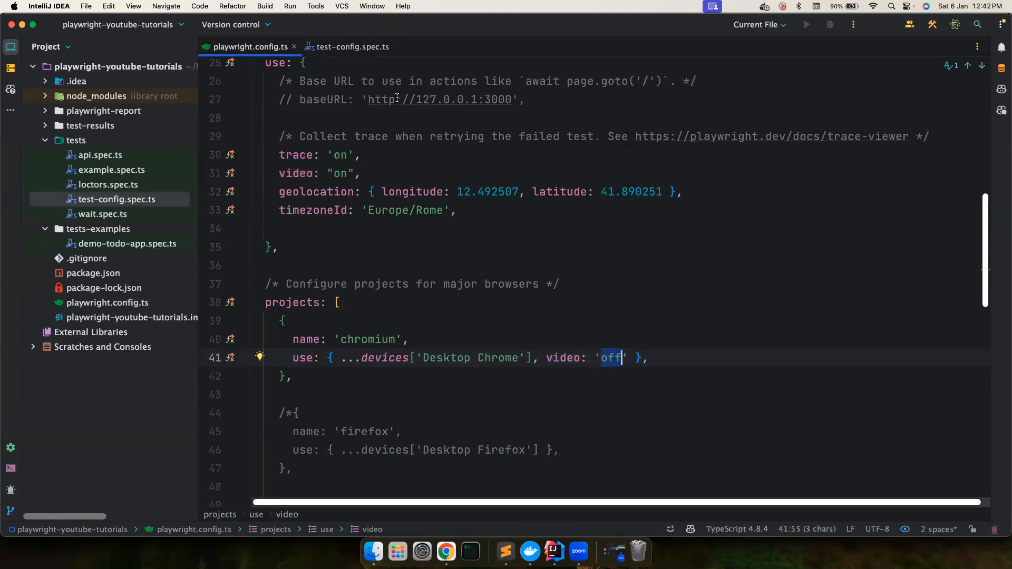
pyautogui.click(353, 47)
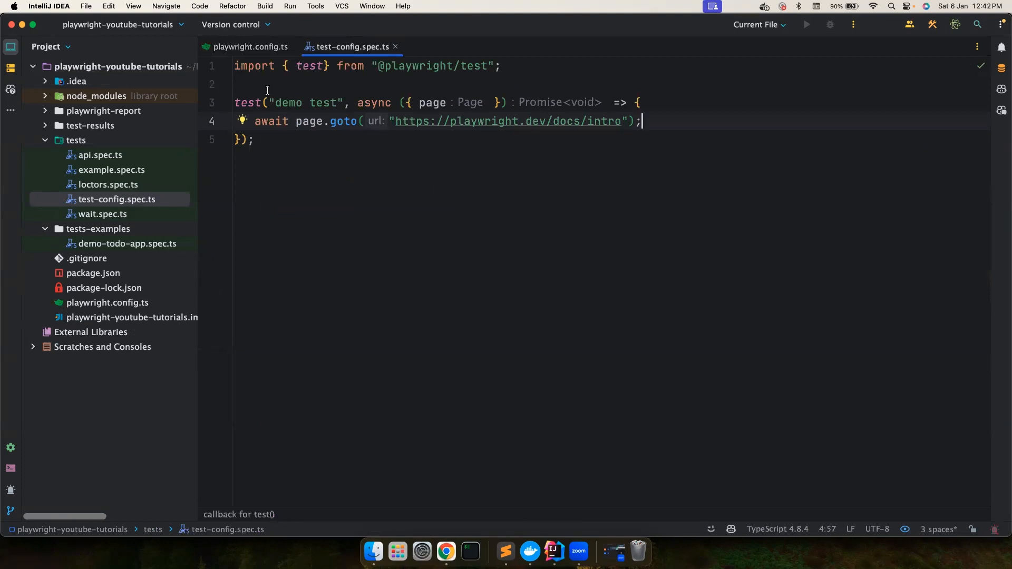
# Add a file-level test.use({ video: "on", }) block above the demo test.
pyautogui.click(268, 90)
pyautogui.press('Return')
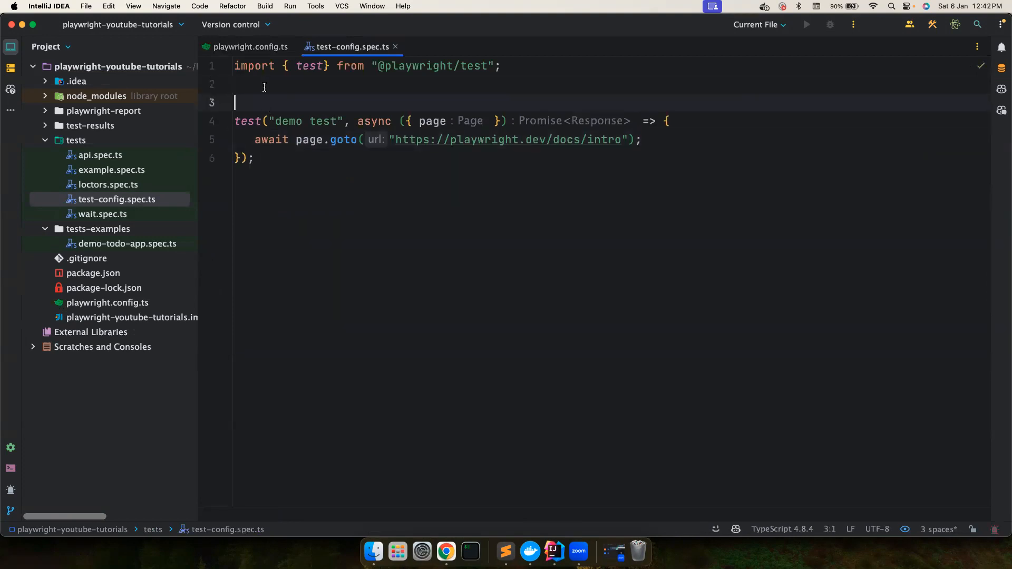
pyautogui.write('test/')
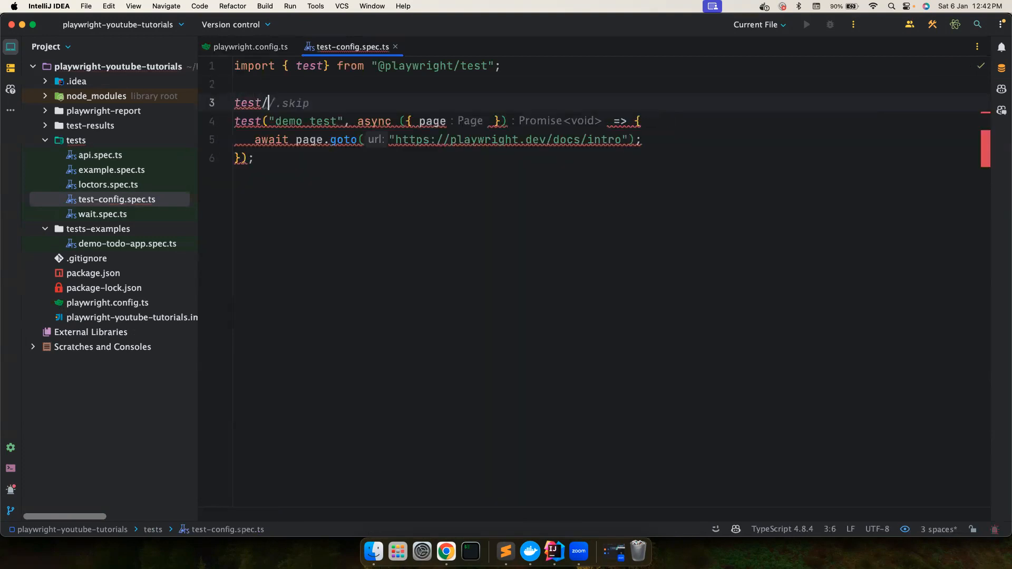
pyautogui.press('BackSpace')
pyautogui.write('.use(')
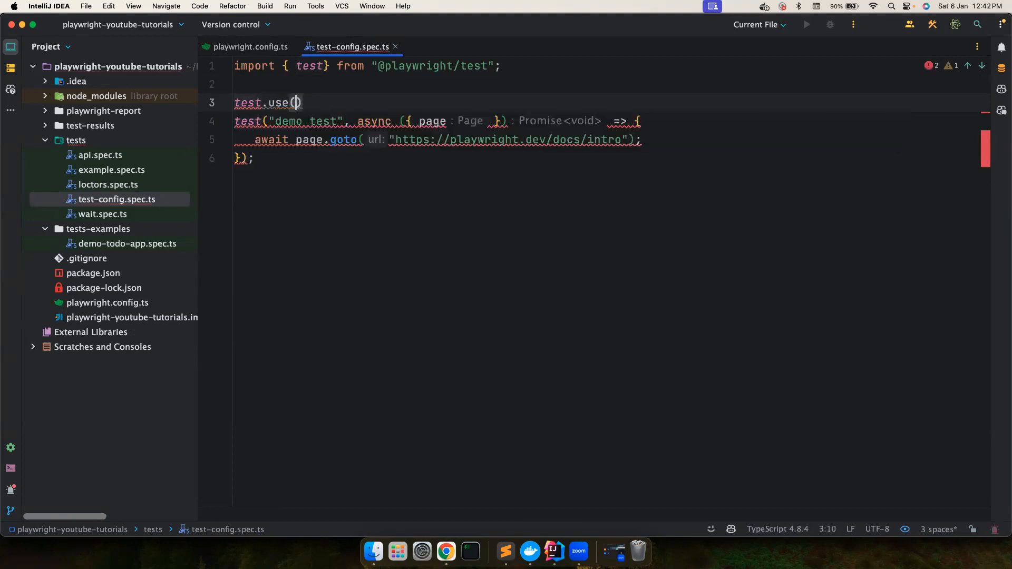
pyautogui.write('{')
pyautogui.press('Return')
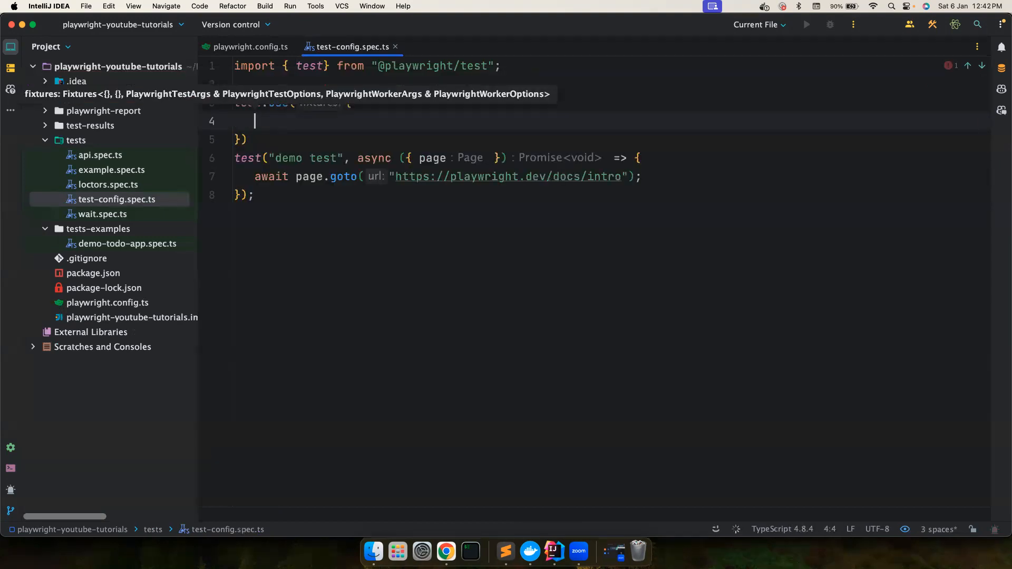
pyautogui.hotkey('ctrl', 'ctrl')
pyautogui.write('vi')
pyautogui.press('Escape')
pyautogui.write('vi')
pyautogui.press('Return')
pyautogui.write('video:')
pyautogui.press('Tab')
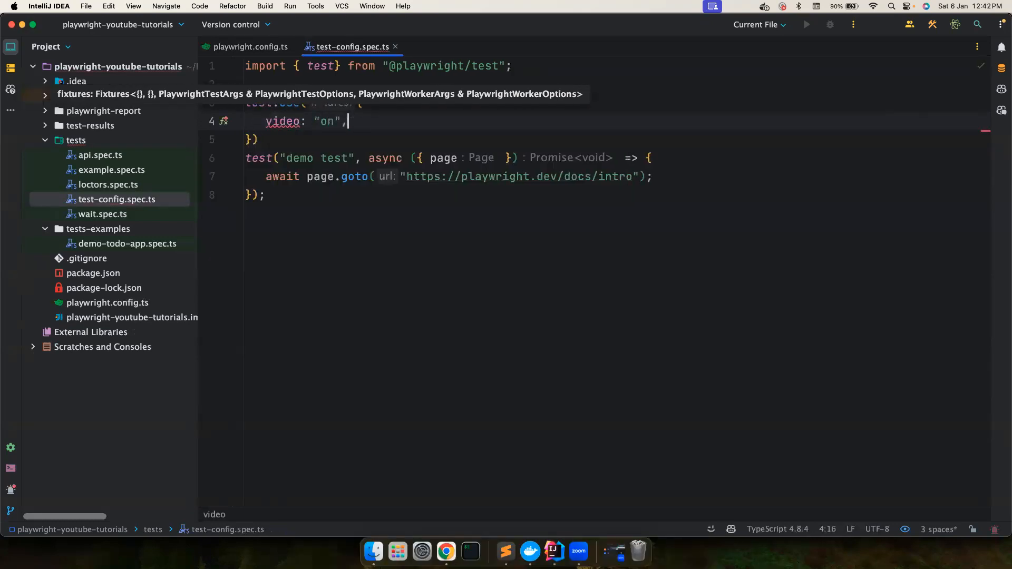
pyautogui.click(373, 201)
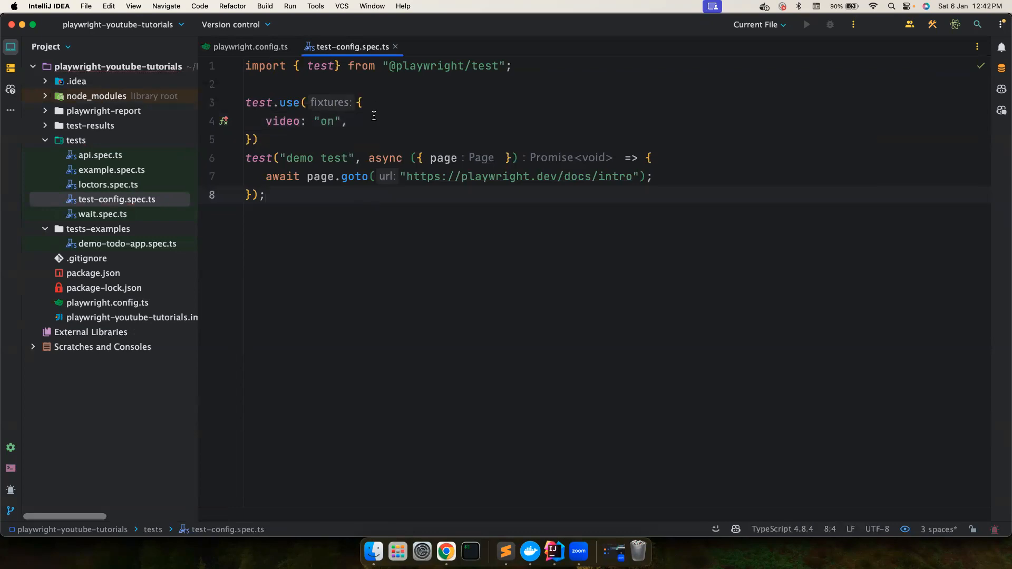
# Stop the report server, rerun the test-config spec headed, and serve the new report.
pyautogui.click(14, 469)
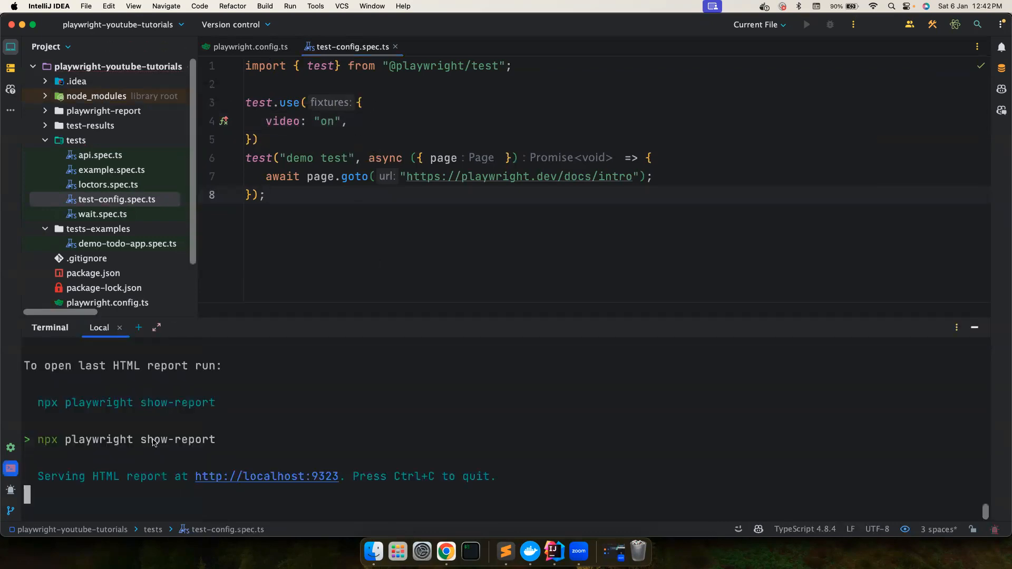
pyautogui.hotkey('ctrl', 'c')
pyautogui.write('npx playwright test --headed ./tests/test-config.spec.ts')
pyautogui.press('Return')
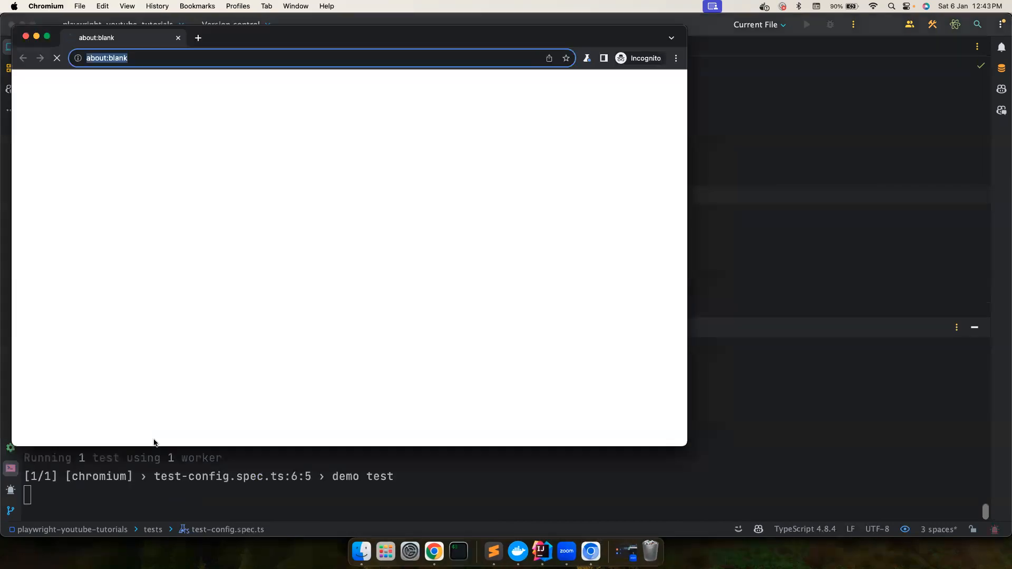
pyautogui.write('npx playwright show-report')
pyautogui.press('Return')
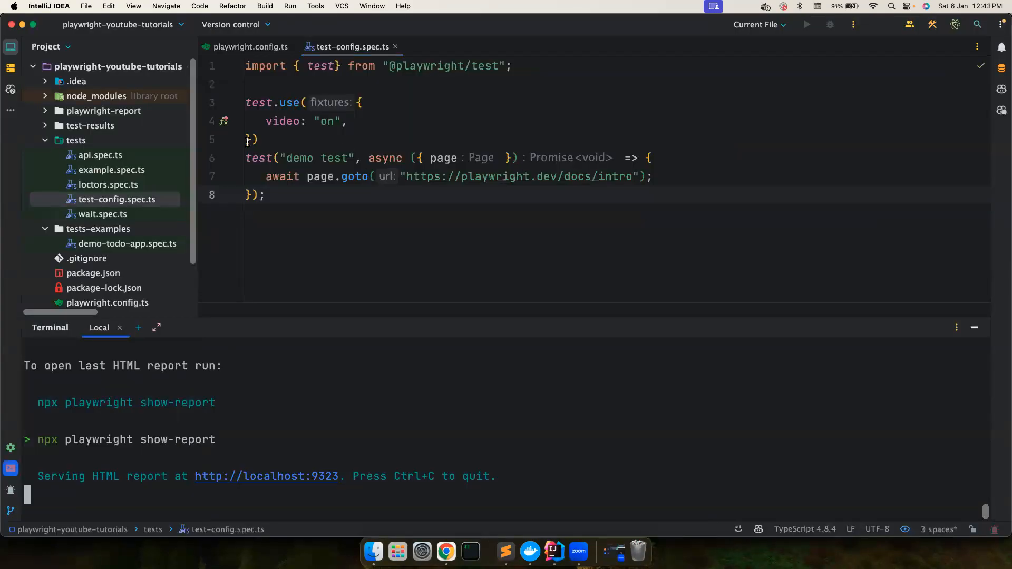
# Add extraHTTPHeaders { 'x-test': 'test' } after video: 'off' in the chromium project's use block.
pyautogui.moveTo(258, 139); pyautogui.dragTo(245, 103)
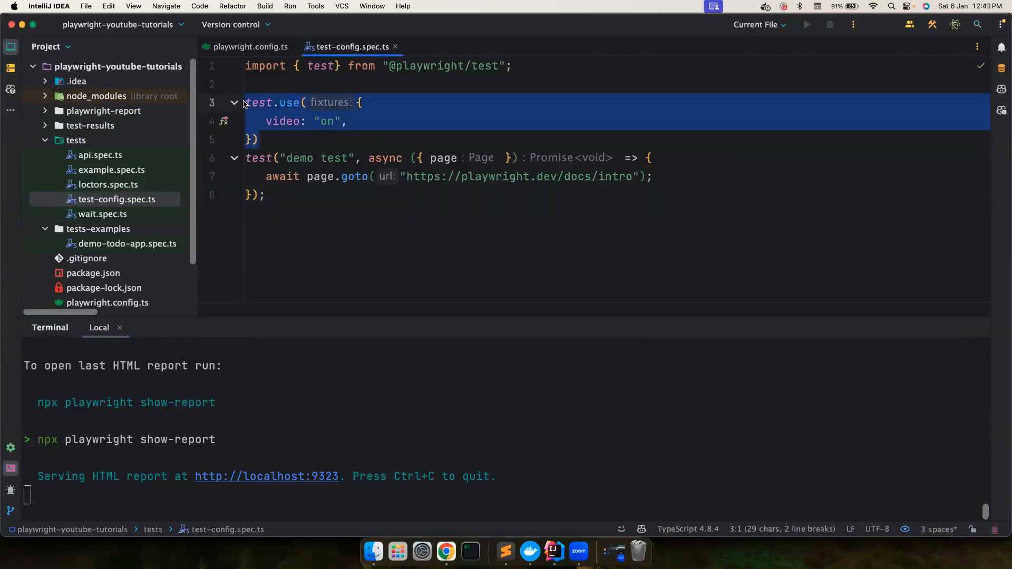
pyautogui.click(250, 47)
pyautogui.scroll(-3, 416, 194)
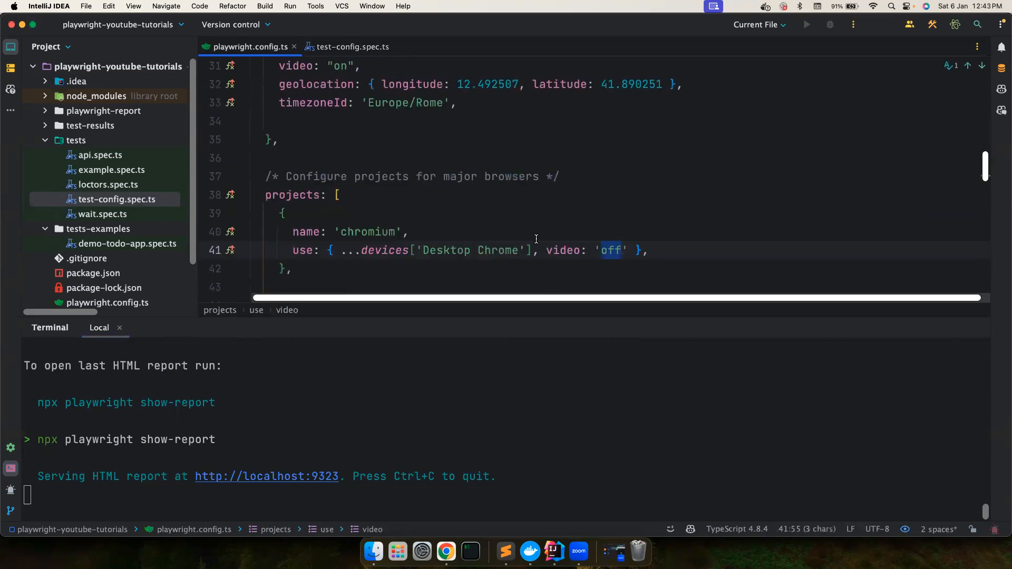
pyautogui.moveTo(631, 250); pyautogui.dragTo(583, 250)
pyautogui.scroll(3, 357, 171)
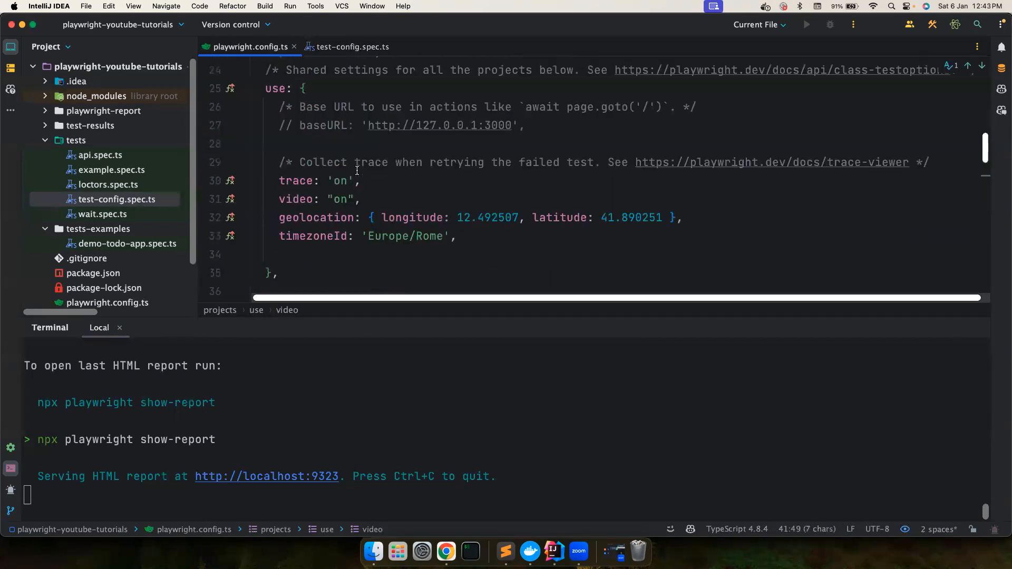
pyautogui.moveTo(279, 109); pyautogui.dragTo(464, 236)
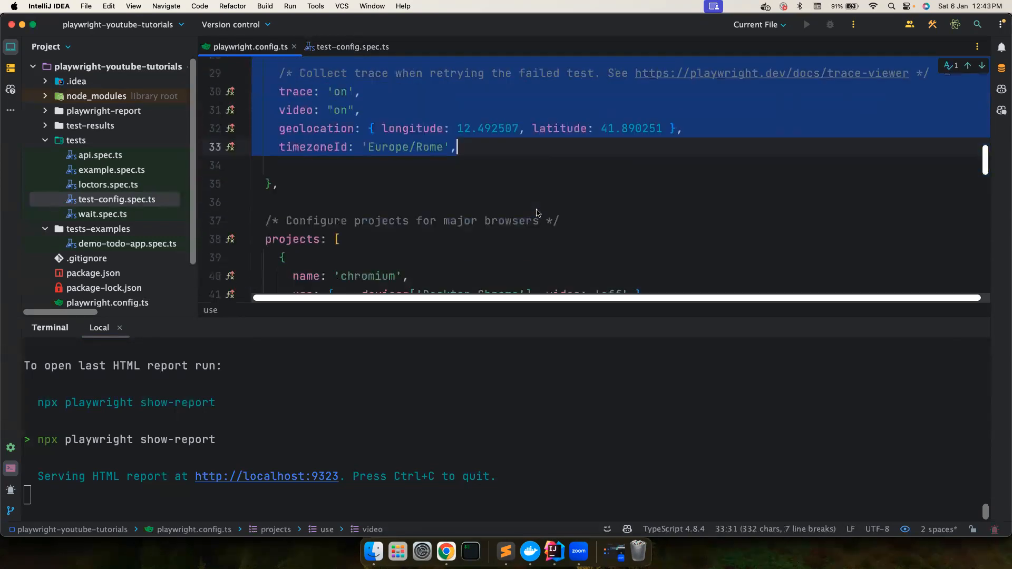
pyautogui.scroll(-5, 546, 202)
pyautogui.click(627, 131)
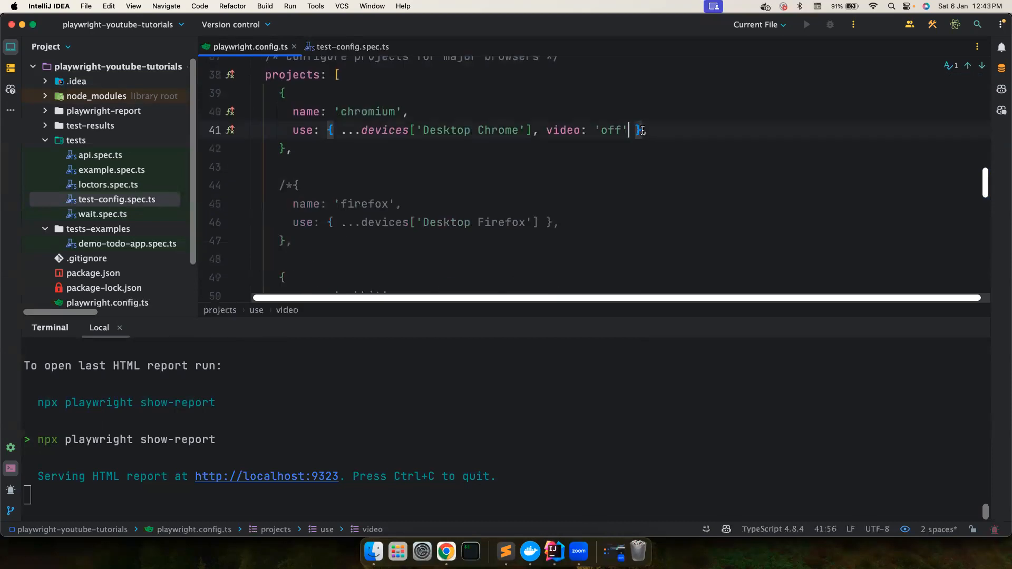
pyautogui.write(',')
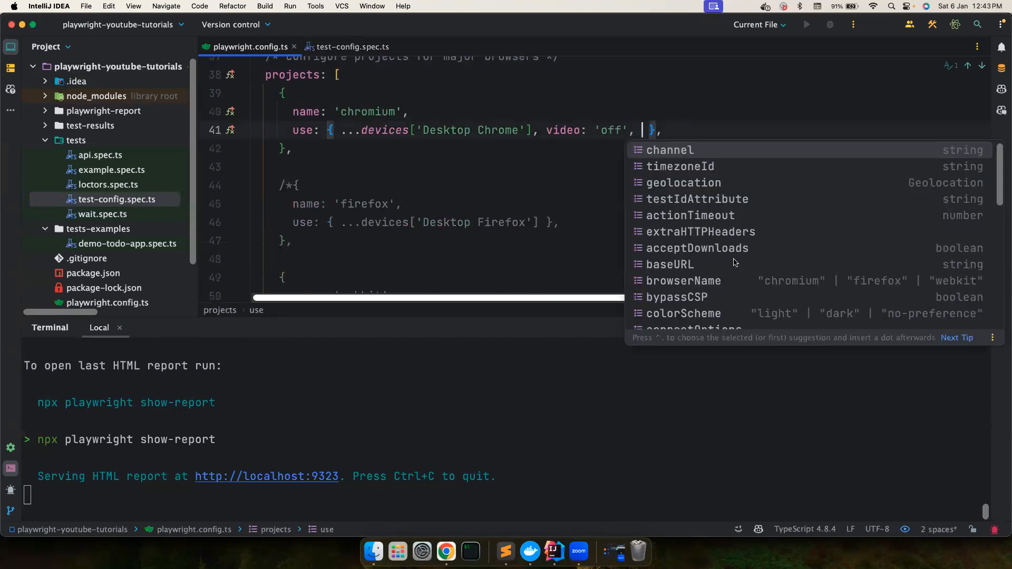
pyautogui.scroll(-2, 734, 262)
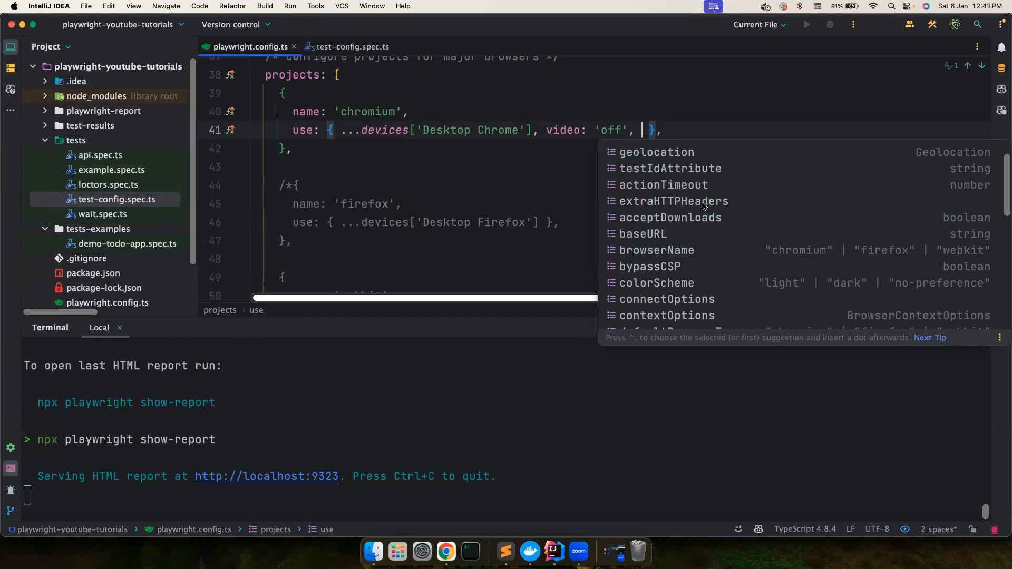
pyautogui.click(703, 202)
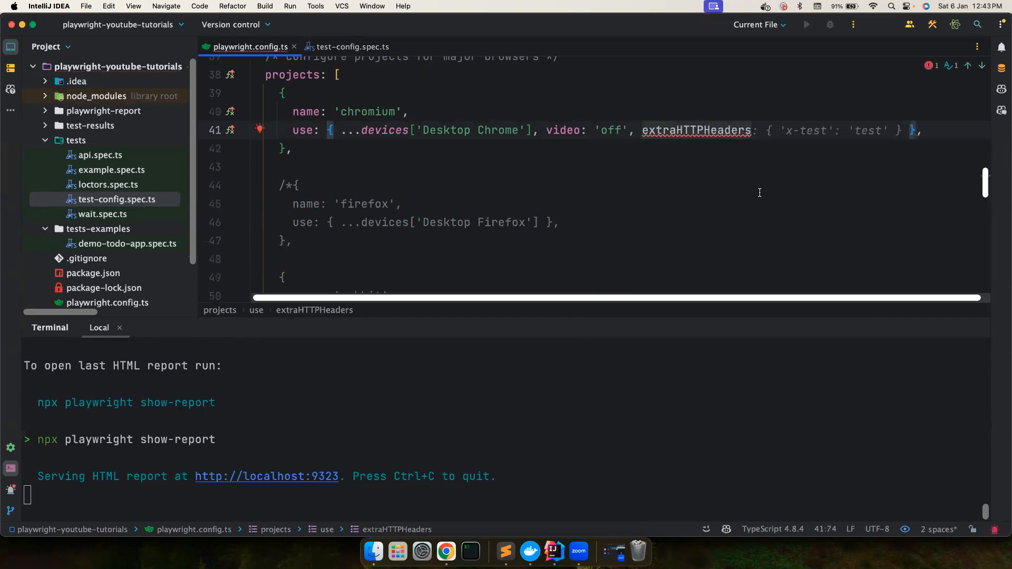
pyautogui.press('Tab')
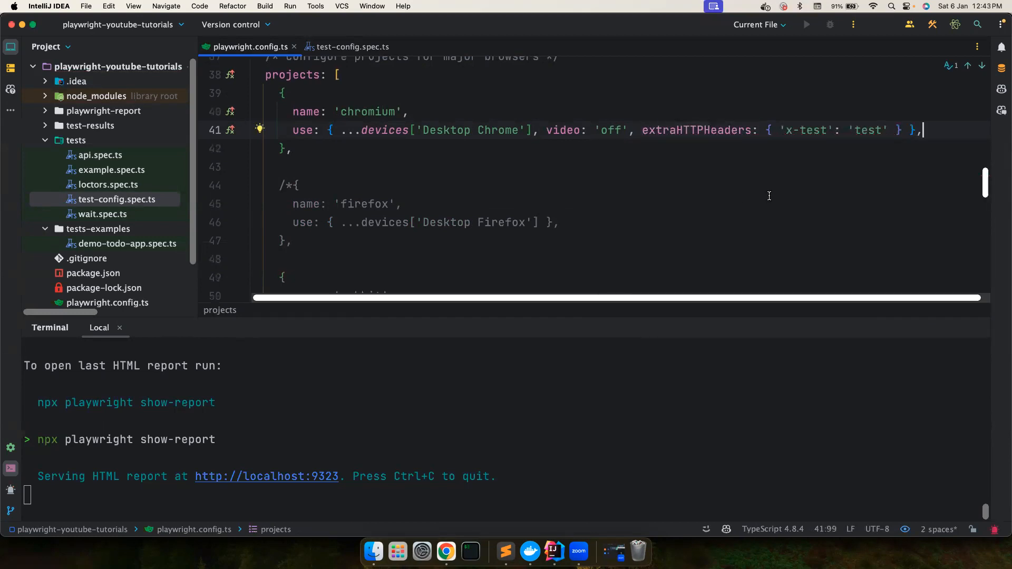
# Rerun test-config.spec.ts headed with the x-test header and serve its HTML report with npx playwright show-report.
pyautogui.doubleClick(719, 130)
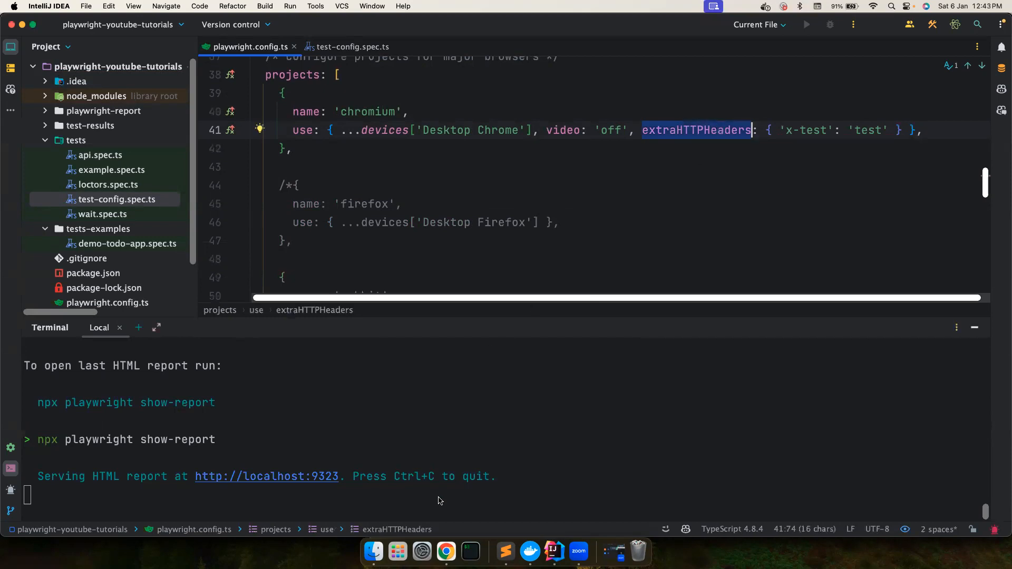
pyautogui.hotkey('ctrl', 'c')
pyautogui.press('Up')
pyautogui.press('Up')
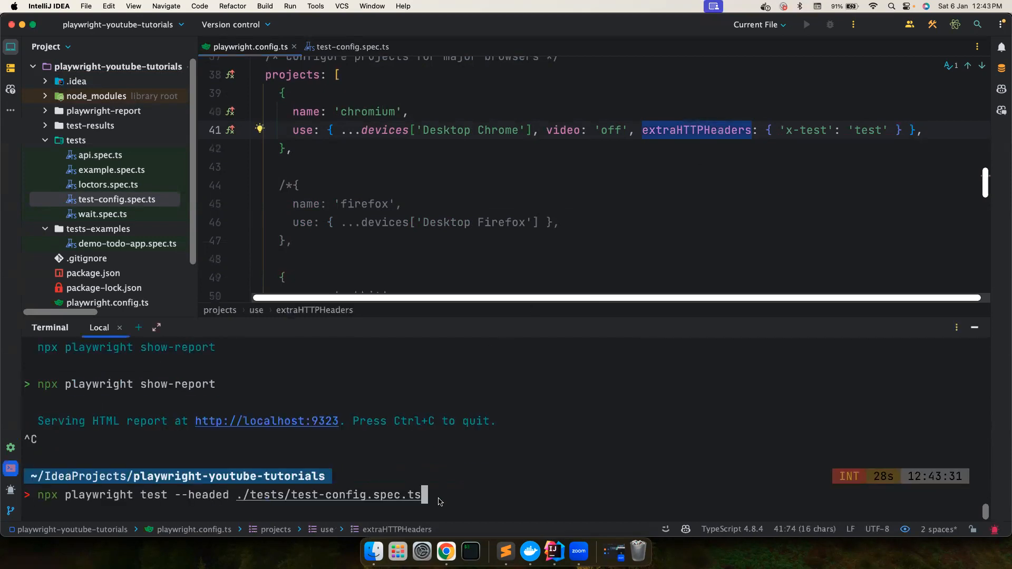
pyautogui.press('Return')
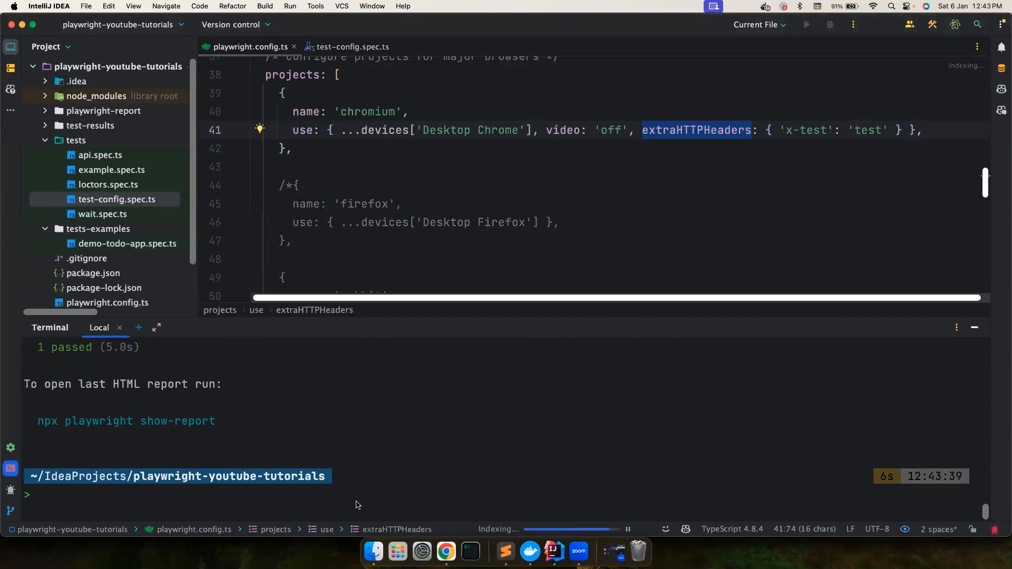
pyautogui.write('npx playwright show-report')
pyautogui.press('Return')
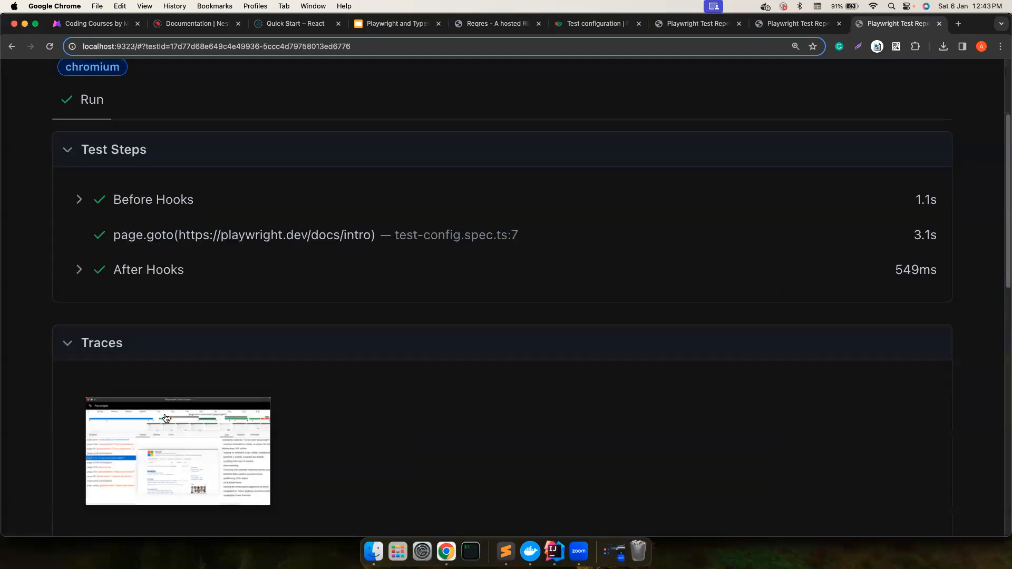
# Inspect the trace's /docs/intro and playwright-logo.svg network requests for the x-test: test header.
pyautogui.click(167, 427)
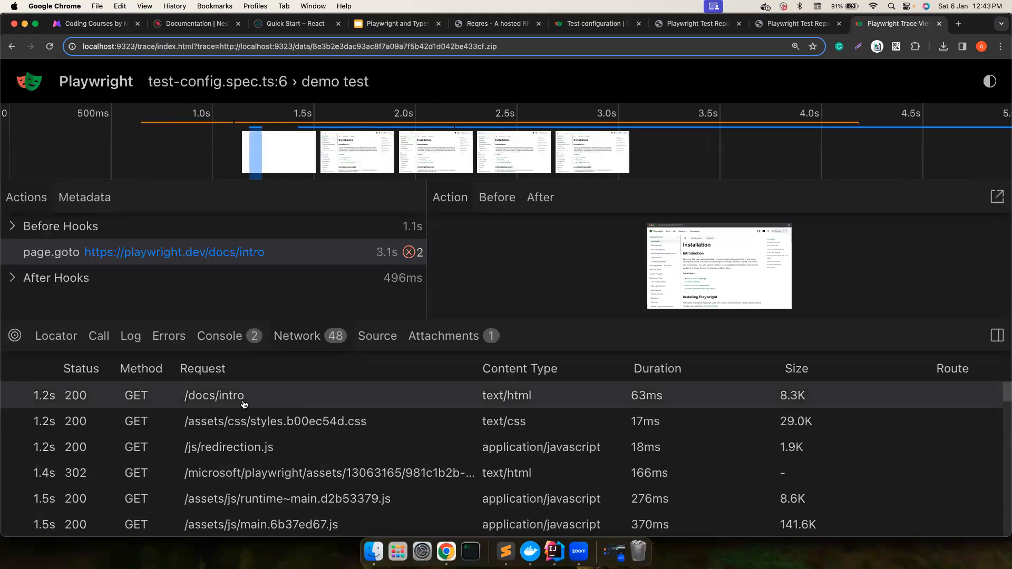
pyautogui.click(215, 396)
pyautogui.scroll(-5, 119, 437)
pyautogui.scroll(-3, 119, 436)
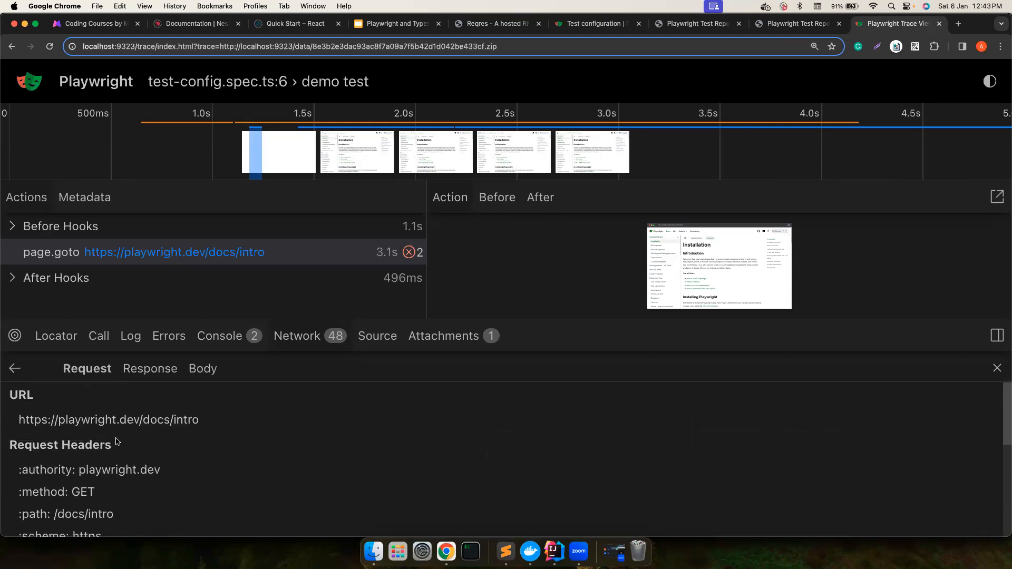
pyautogui.scroll(-2, 88, 439)
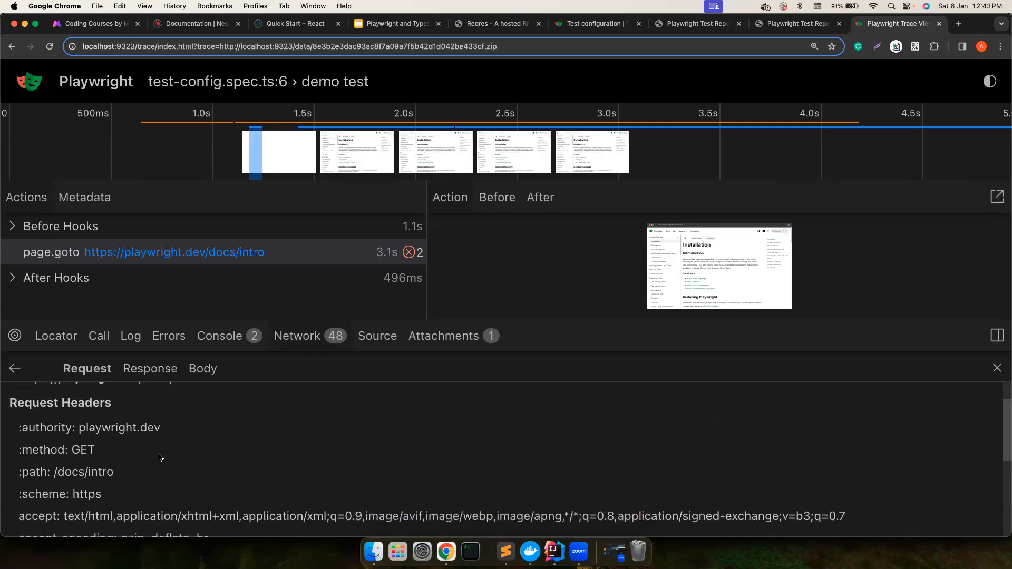
pyautogui.scroll(-2, 88, 439)
pyautogui.scroll(-2, 102, 465)
pyautogui.scroll(-1, 101, 465)
pyautogui.scroll(-2, 102, 466)
pyautogui.moveTo(79, 527); pyautogui.dragTo(31, 527)
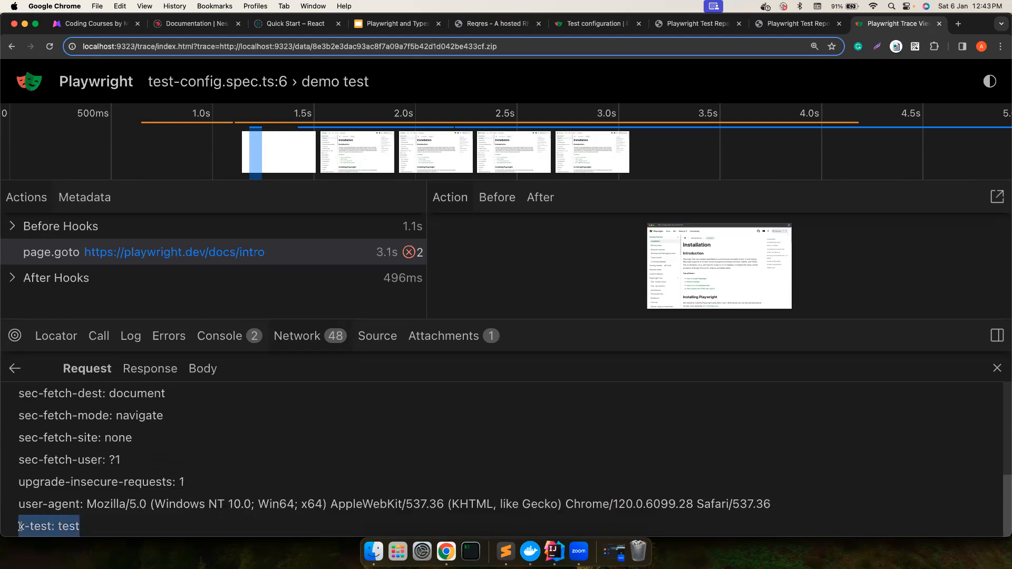
pyautogui.press('super+Tab')
pyautogui.press('super+Tab')
pyautogui.click(14, 370)
pyautogui.scroll(-5, 226, 445)
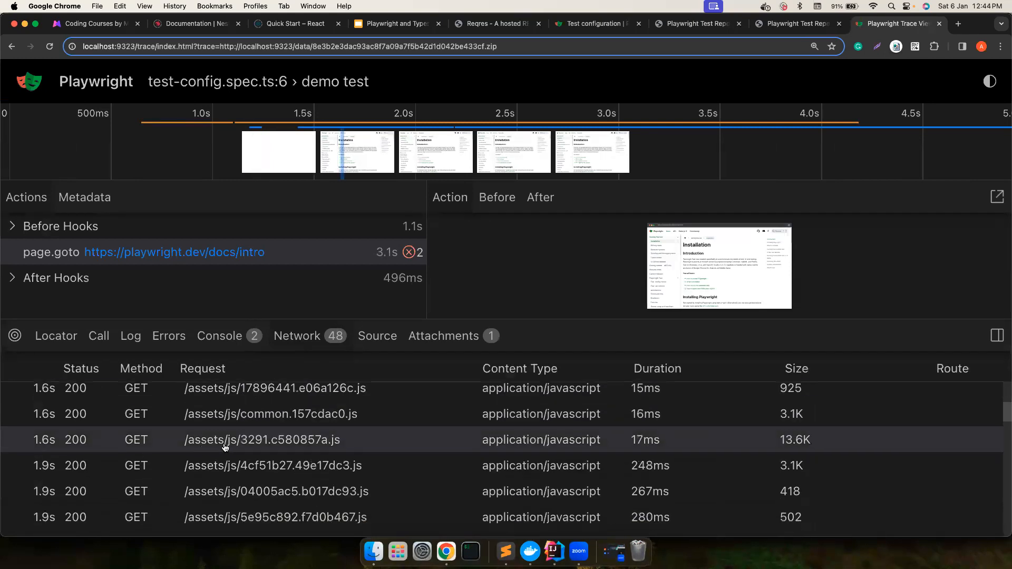
pyautogui.scroll(-5, 225, 445)
pyautogui.click(237, 518)
pyautogui.scroll(-1, 183, 459)
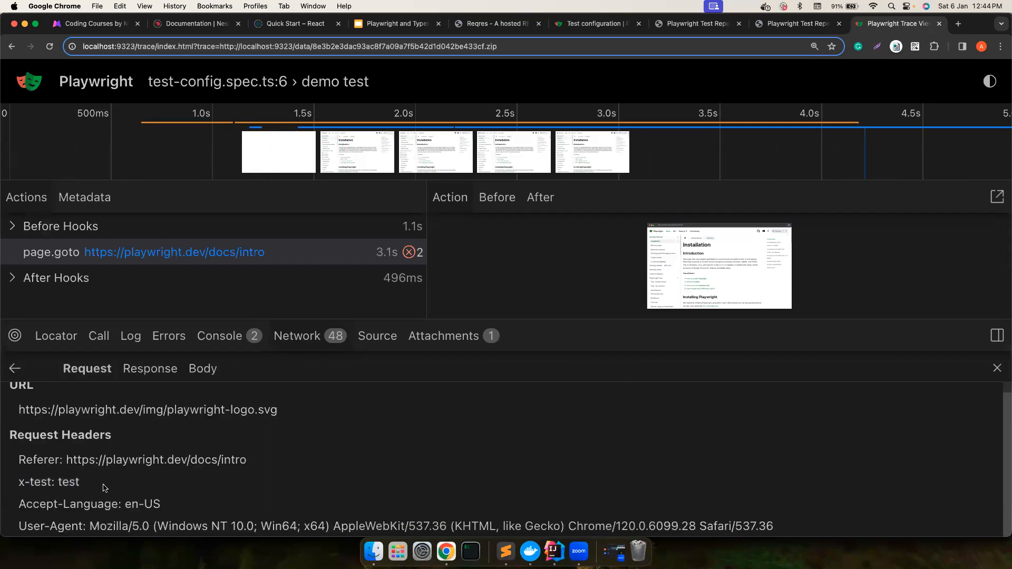
pyautogui.moveTo(83, 485); pyautogui.dragTo(5, 475)
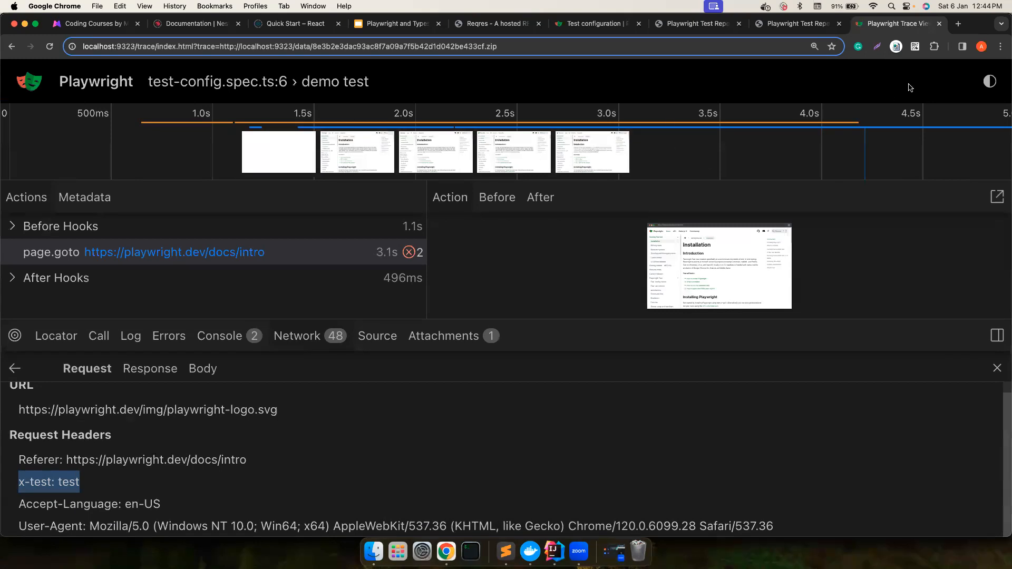
# Close the Trace Viewer tab and return to playwright.config.ts in the editor.
pyautogui.click(941, 27)
pyautogui.press('super+Tab')
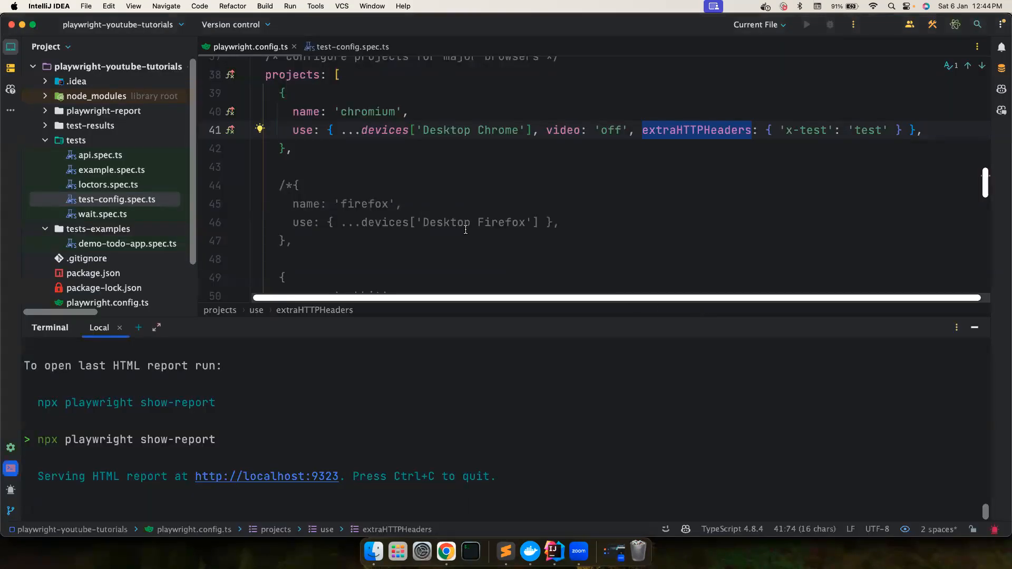
pyautogui.scroll(1, 467, 232)
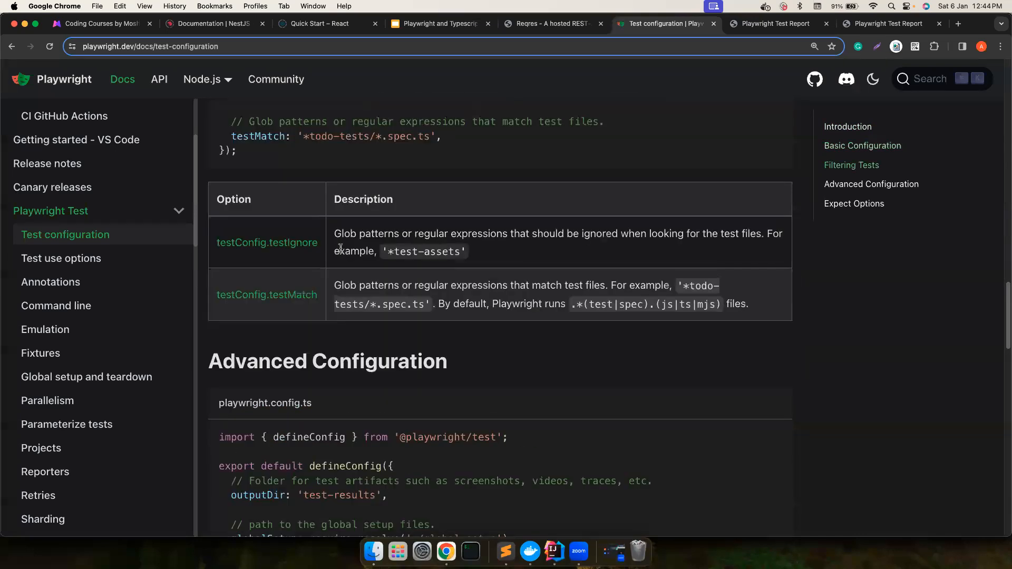
pyautogui.scroll(-3, 342, 250)
pyautogui.scroll(-6, 342, 250)
pyautogui.scroll(-8, 342, 249)
pyautogui.scroll(-3, 340, 251)
# Compare test-config.spec.ts with the docs, then go to the Test use options page's Network Options section.
pyautogui.press('super+Tab')
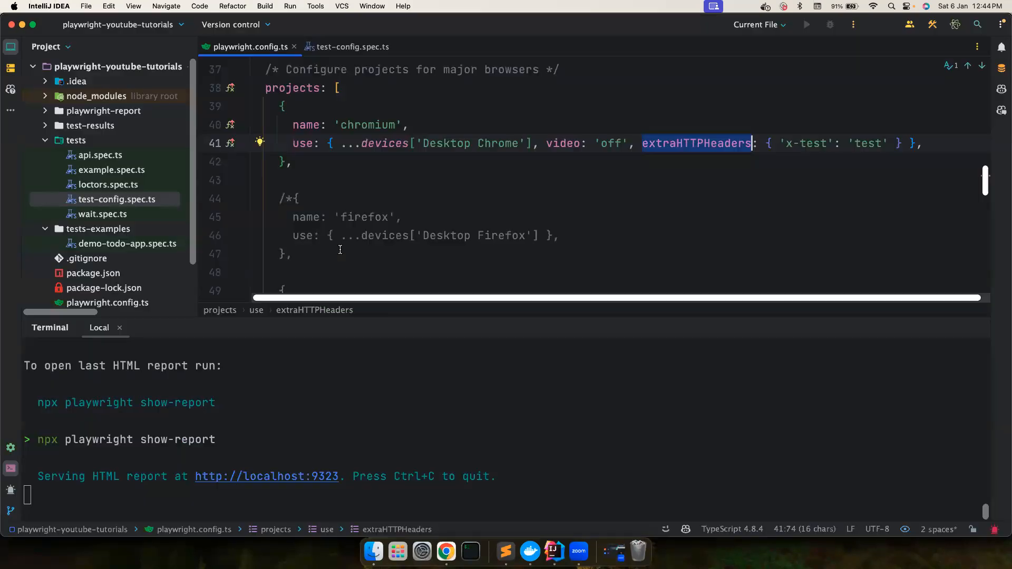
pyautogui.scroll(3, 353, 119)
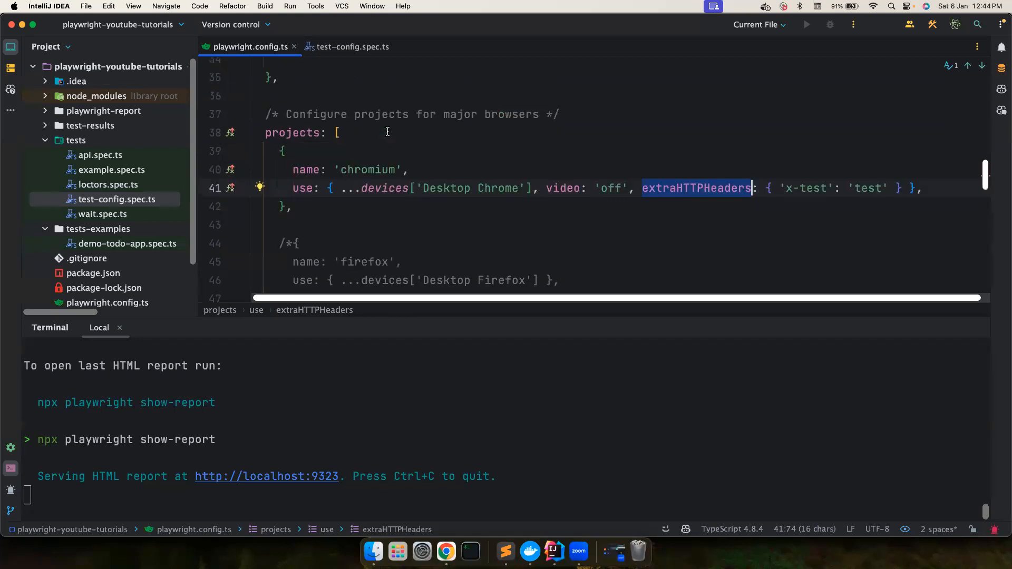
pyautogui.scroll(1, 348, 143)
pyautogui.click(352, 47)
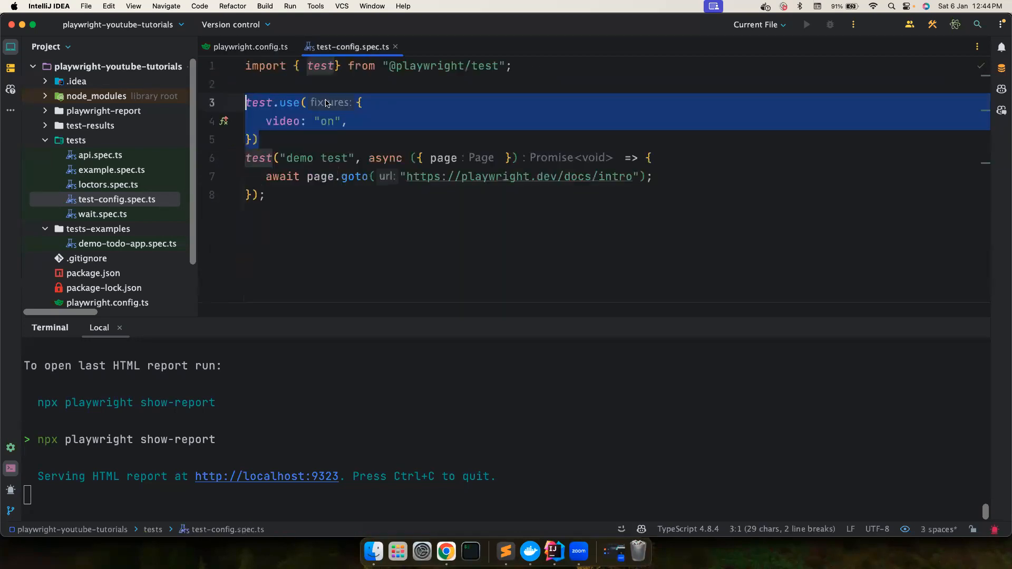
pyautogui.press('super+Tab')
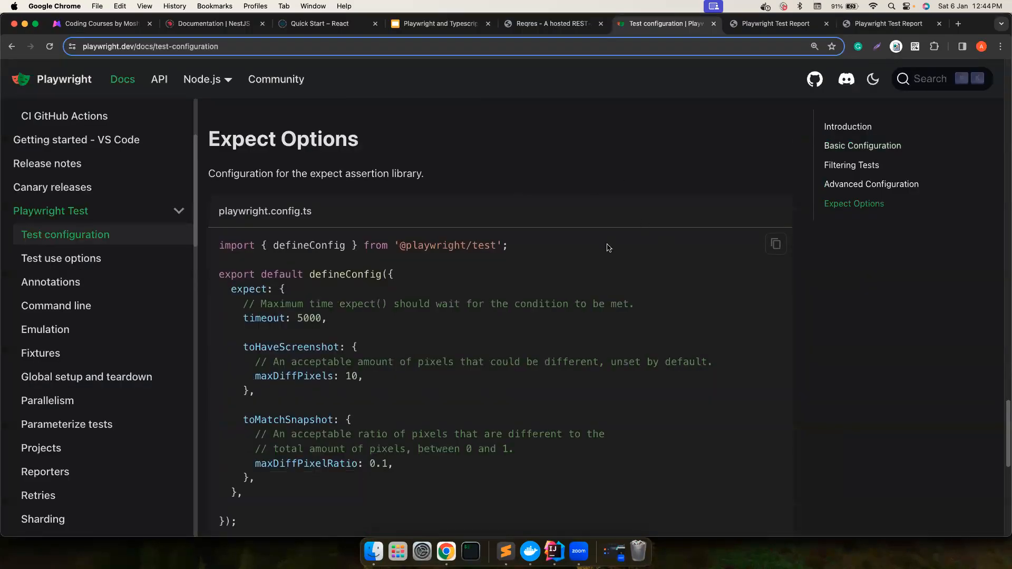
pyautogui.scroll(-5, 441, 306)
pyautogui.scroll(5, 441, 307)
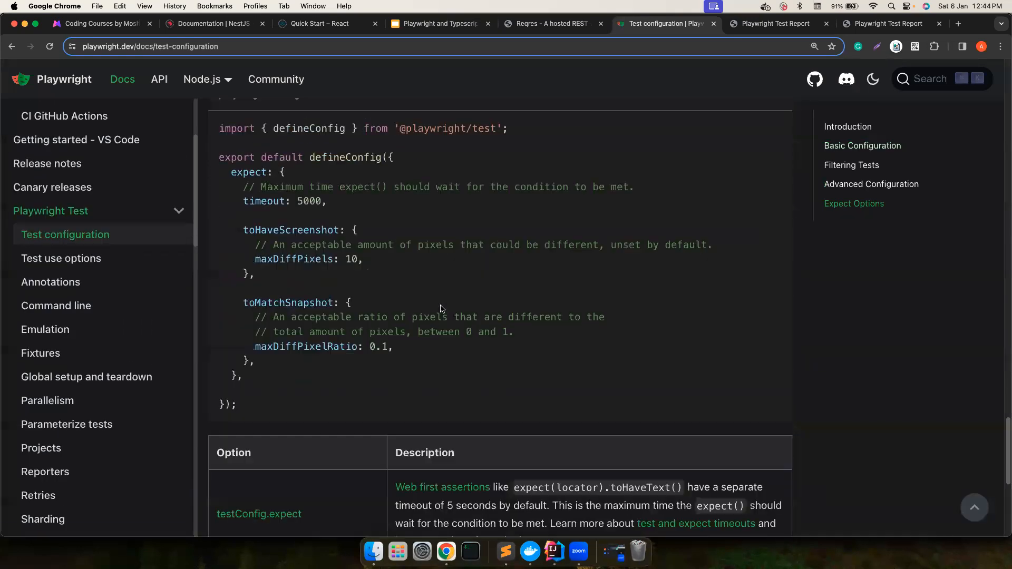
pyautogui.scroll(1, 441, 308)
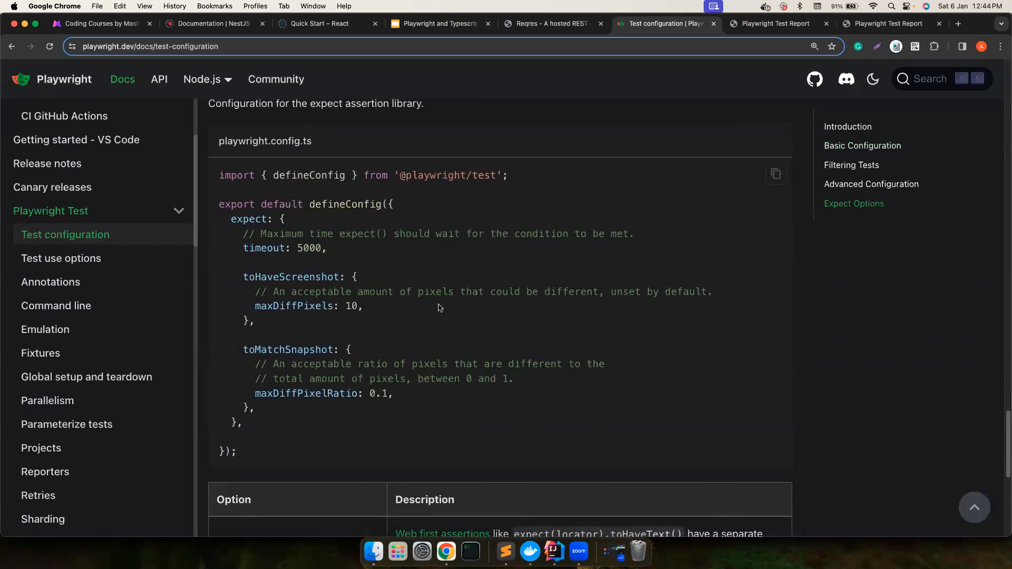
pyautogui.scroll(3, 441, 308)
pyautogui.scroll(5, 440, 308)
pyautogui.scroll(5, 441, 307)
pyautogui.scroll(5, 440, 308)
pyautogui.scroll(2, 439, 307)
pyautogui.scroll(5, 440, 308)
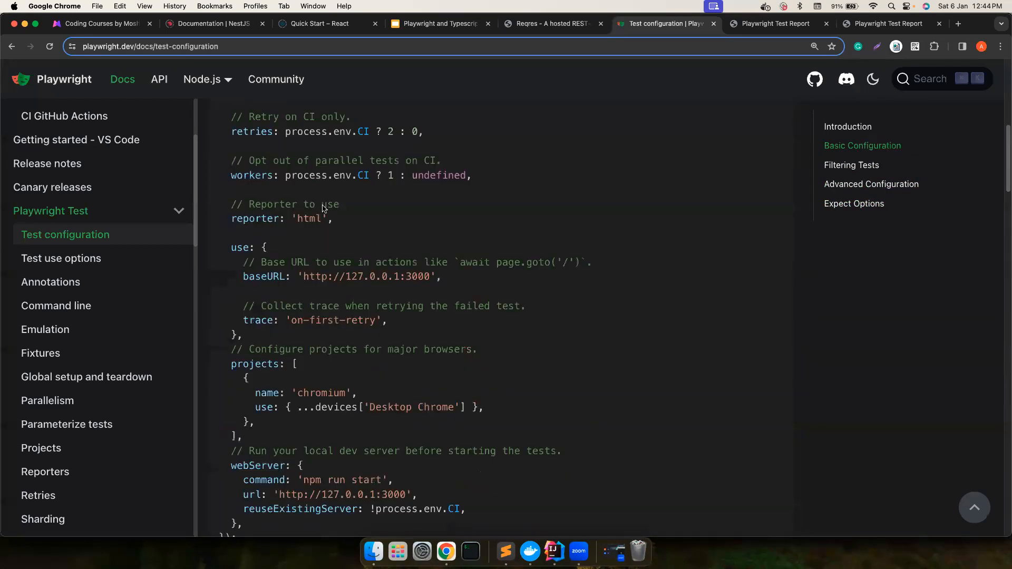
pyautogui.click(62, 258)
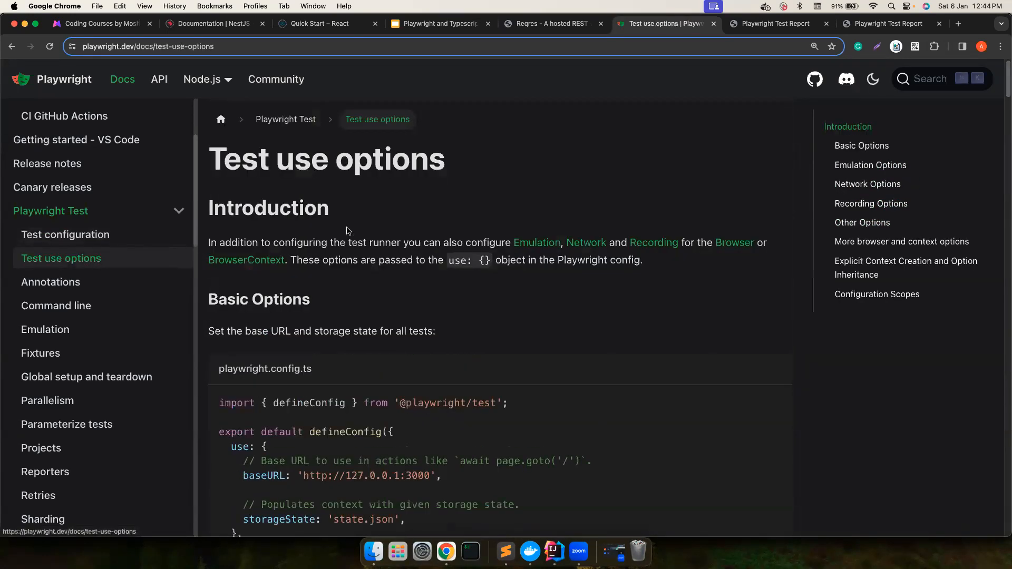
pyautogui.scroll(-5, 340, 209)
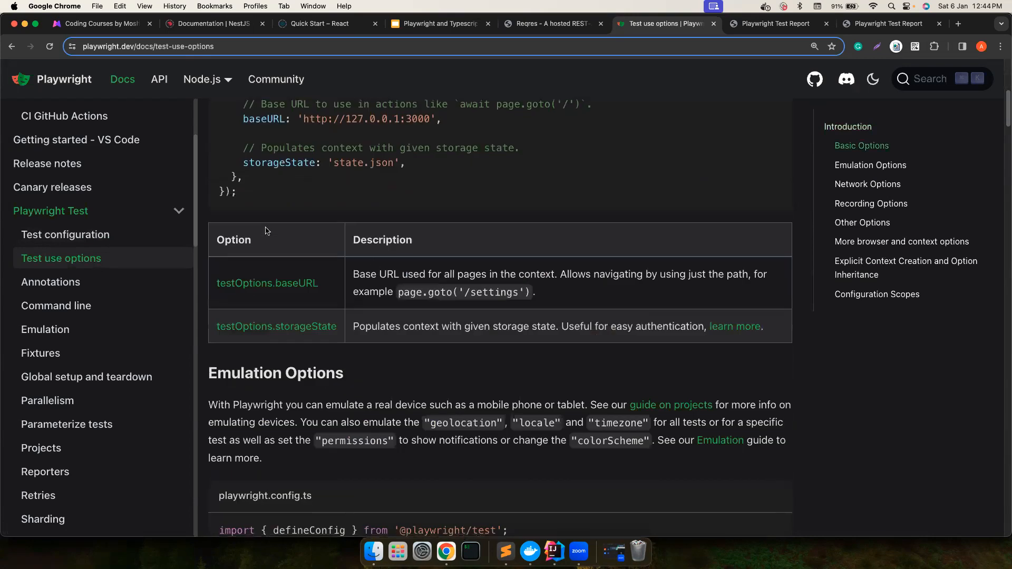
pyautogui.scroll(-3, 346, 228)
pyautogui.scroll(2, 345, 229)
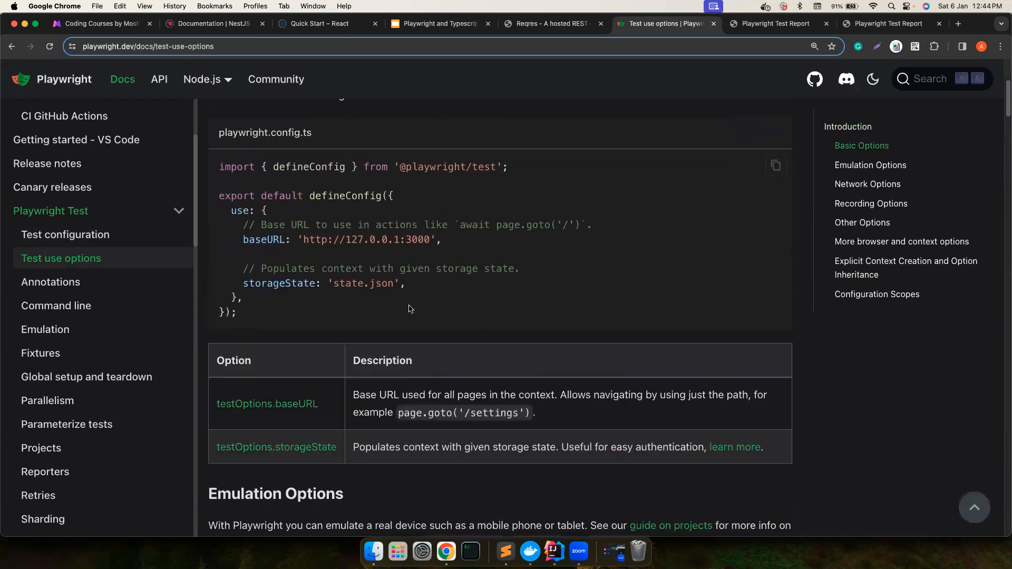
pyautogui.scroll(-5, 333, 269)
pyautogui.scroll(-5, 348, 285)
pyautogui.scroll(-5, 393, 270)
pyautogui.scroll(-5, 393, 269)
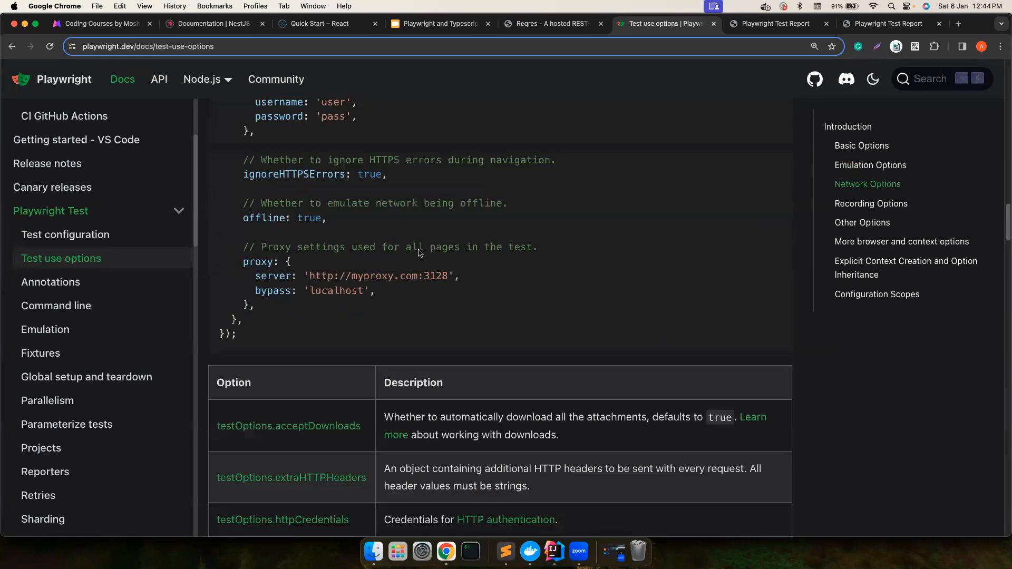